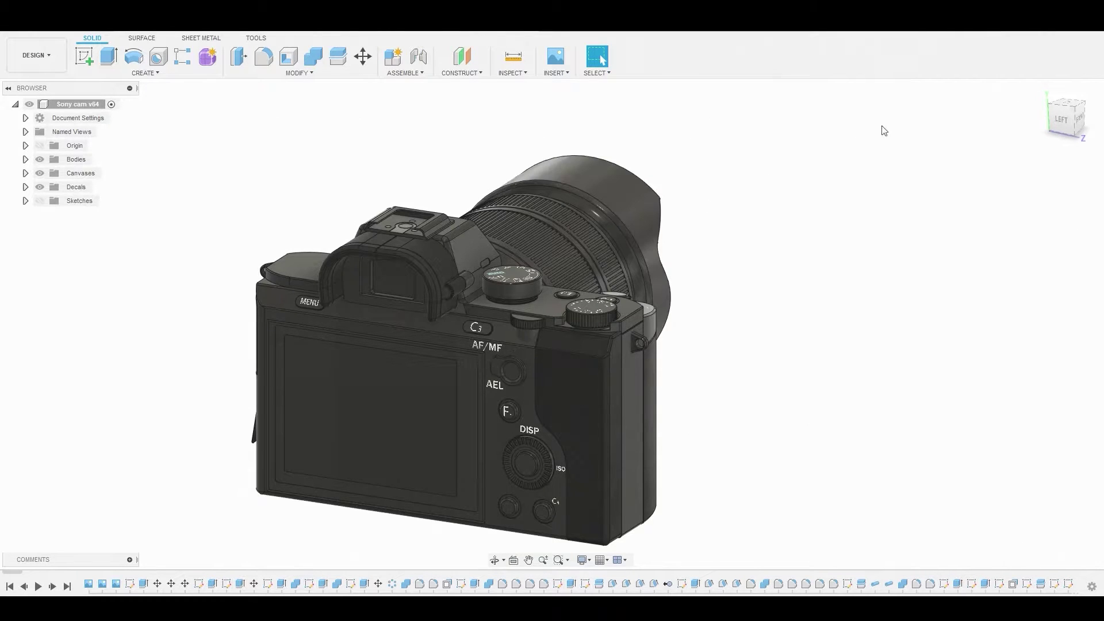
# - Orbit the camera model to a front-right view
pyautogui.keyDown('shift'); pyautogui.moveTo(939, 113); pyautogui.dragTo(156, 101, button='middle'); pyautogui.keyUp('shift')
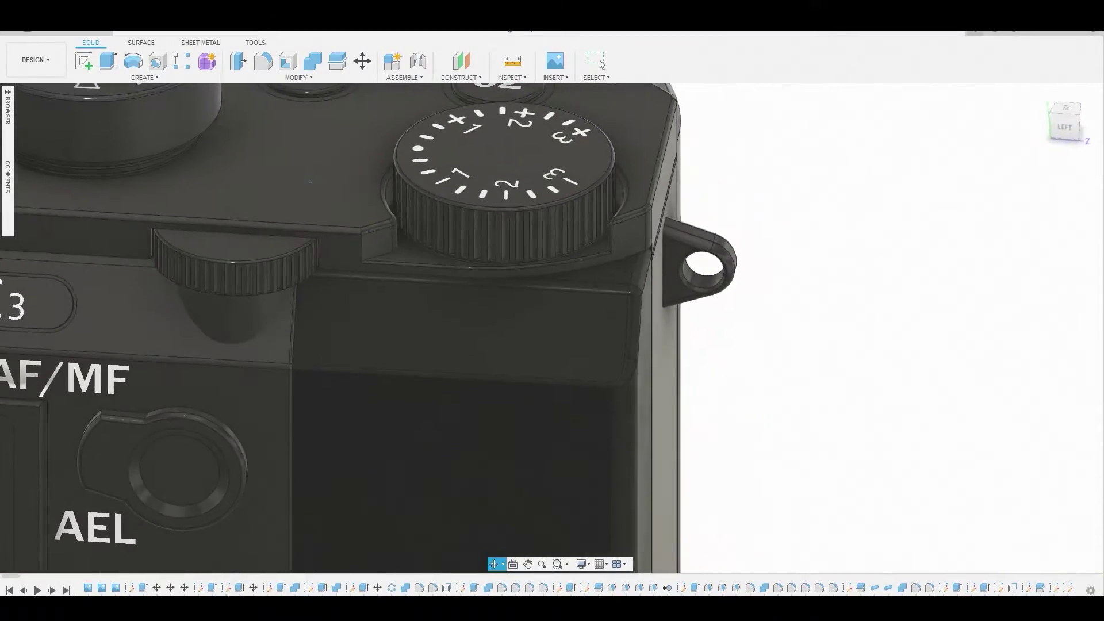
# - Orbit, pan and zoom around the camera to inspect its top dials, lens, back and sides
pyautogui.keyDown('shift'); pyautogui.moveTo(506, 184); pyautogui.dragTo(0, 94, button='middle'); pyautogui.keyUp('shift')
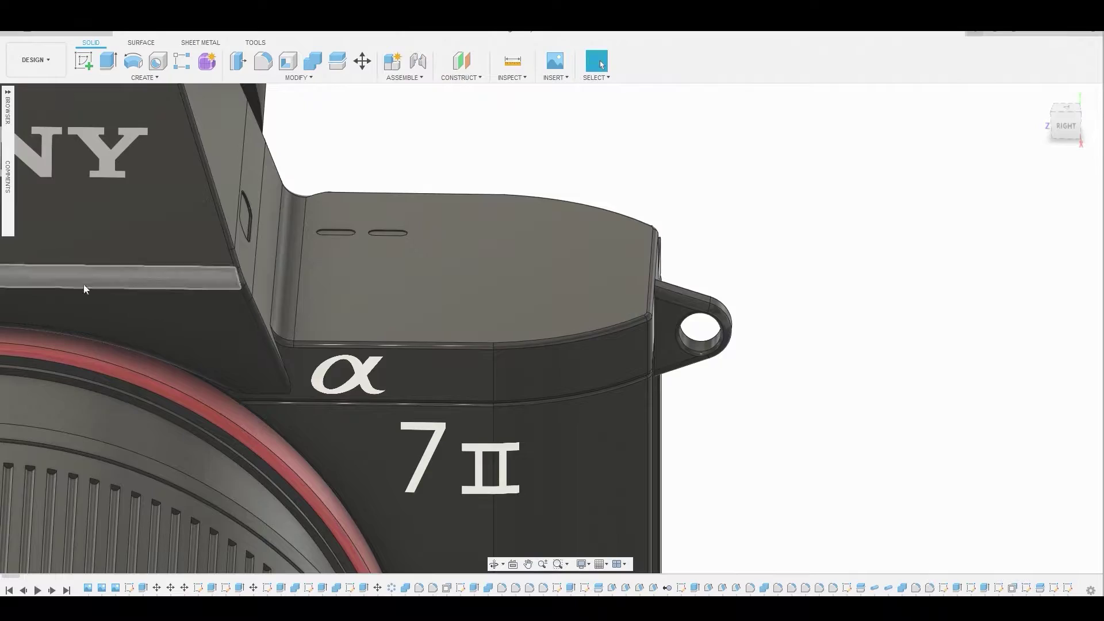
pyautogui.moveTo(320, 184); pyautogui.dragTo(449, 69, button='middle')
pyautogui.keyDown('shift'); pyautogui.moveTo(860, 313); pyautogui.dragTo(932, 308, button='middle'); pyautogui.keyUp('shift')
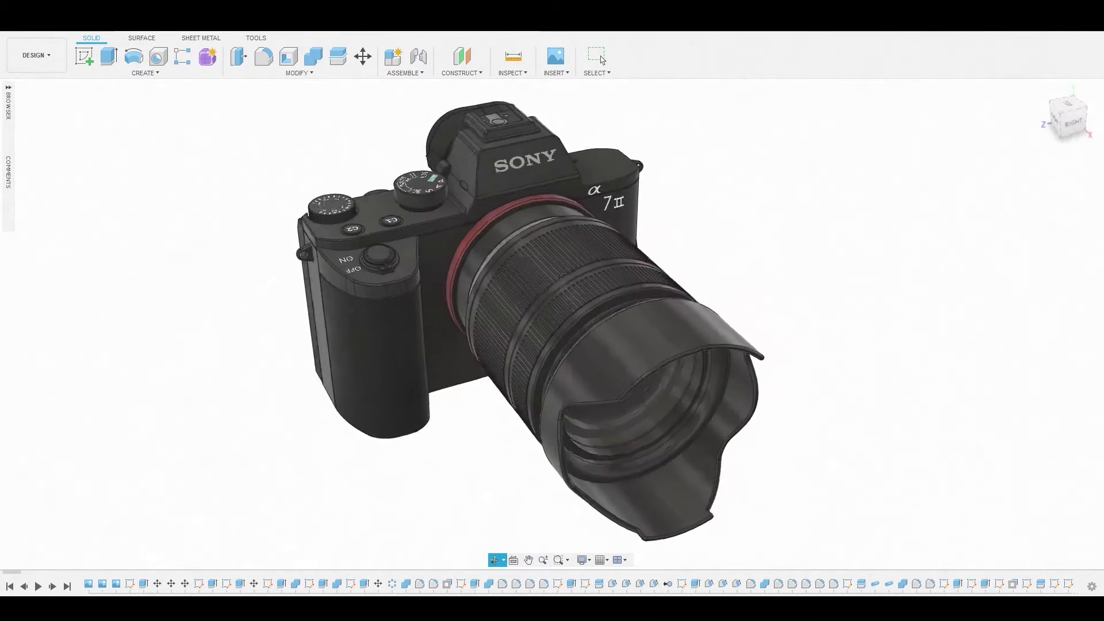
pyautogui.click(601, 58)
pyautogui.scroll(3, 585, 185)
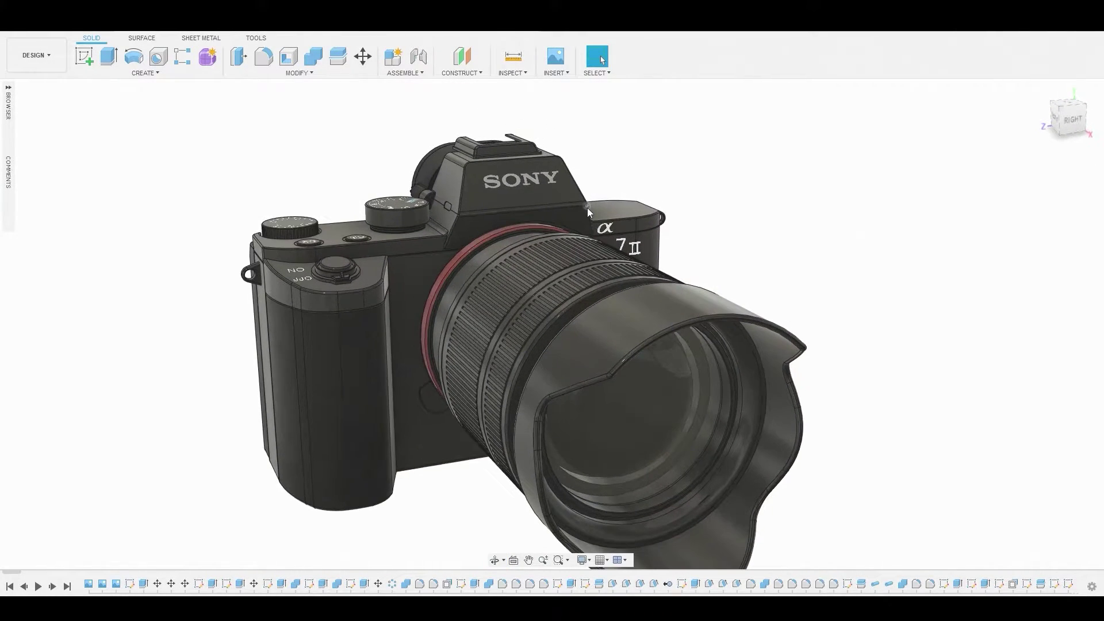
pyautogui.scroll(-2, 588, 208)
pyautogui.keyDown('shift'); pyautogui.moveTo(540, 215); pyautogui.dragTo(725, 219, button='middle'); pyautogui.keyUp('shift')
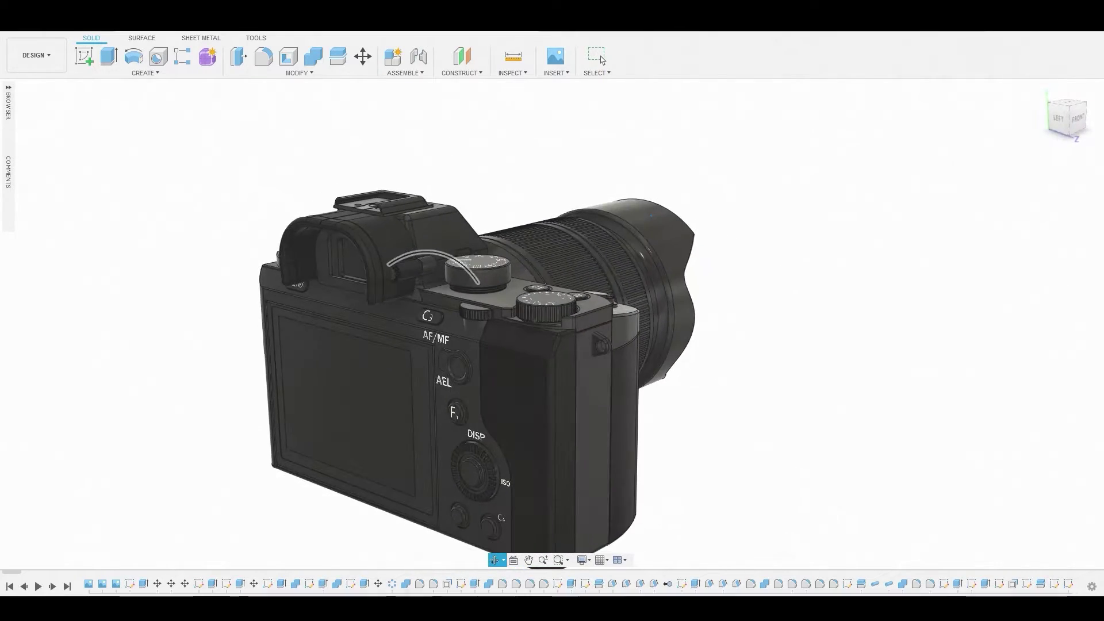
pyautogui.moveTo(403, 230); pyautogui.dragTo(536, 226)
pyautogui.press('Escape')
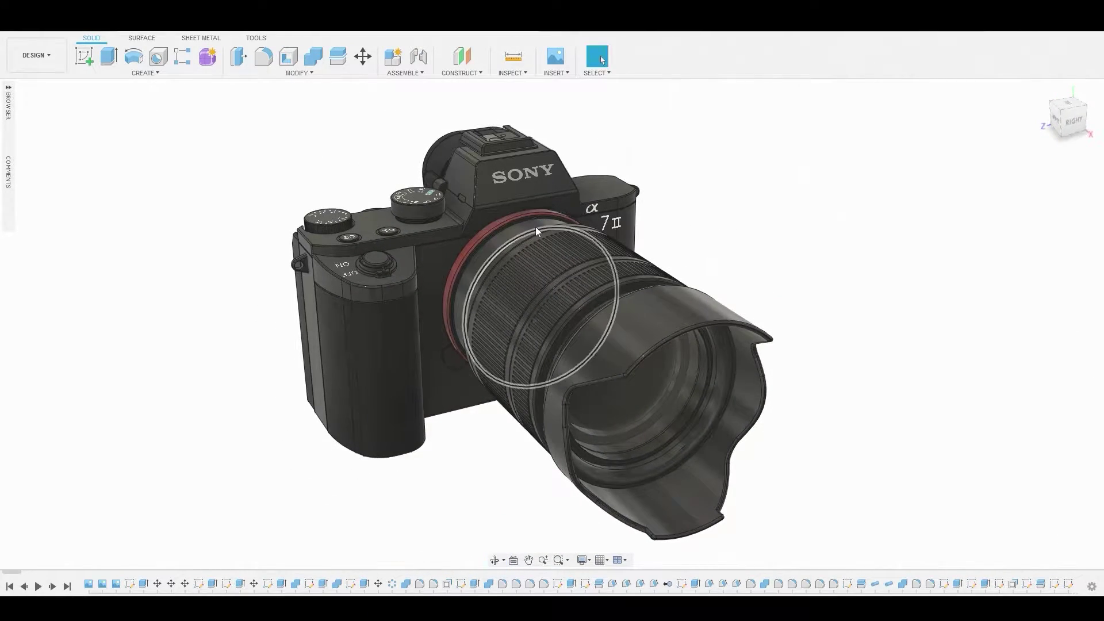
pyautogui.keyDown('shift'); pyautogui.moveTo(536, 226); pyautogui.dragTo(579, 256, button='middle'); pyautogui.keyUp('shift')
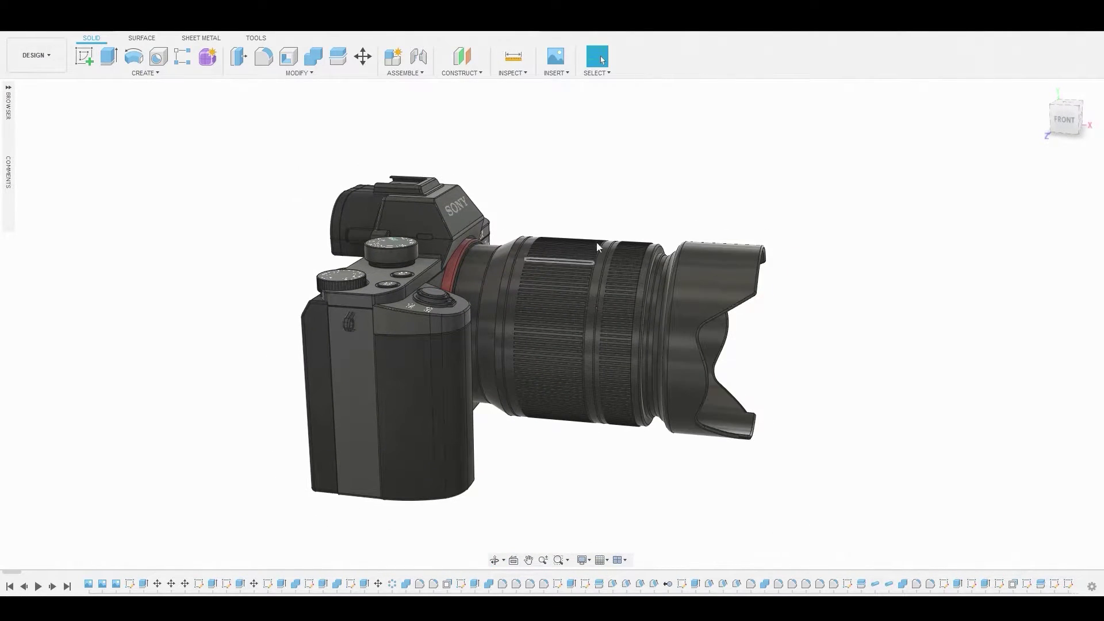
pyautogui.moveTo(654, 288)
pyautogui.keyDown('shift'); pyautogui.mouseDown(button='middle')
pyautogui.moveTo(862, 282)
pyautogui.moveTo(671, 286)
pyautogui.mouseUp(button='middle'); pyautogui.keyUp('shift')
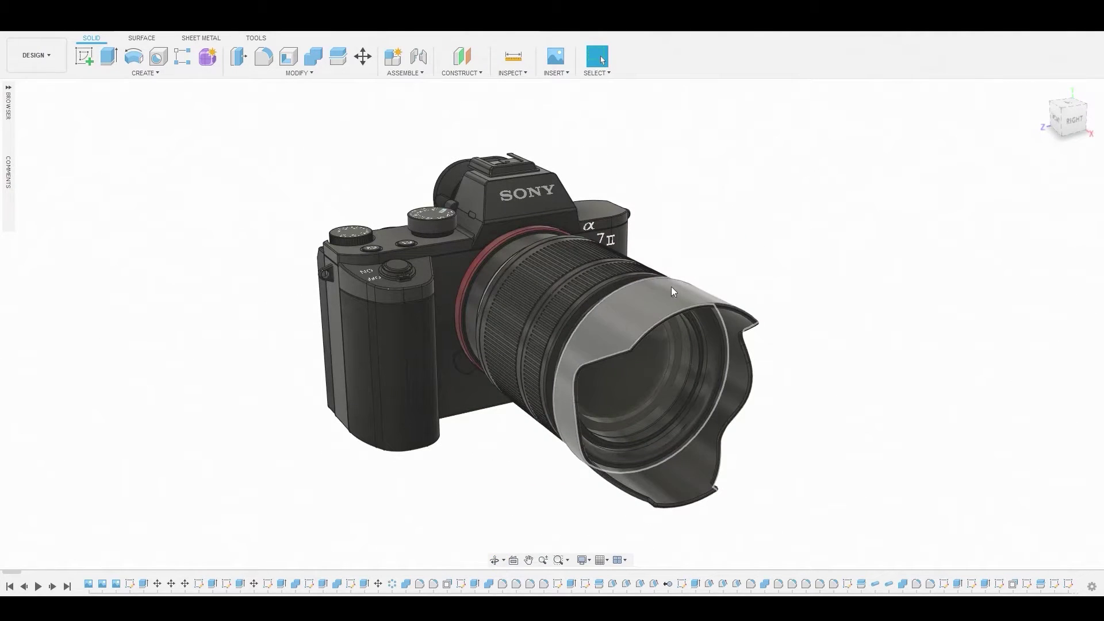
# - Set the front view, shift the model left, and expand the browser's sketch list
pyautogui.click(1057, 119)
pyautogui.moveTo(853, 232); pyautogui.dragTo(546, 243, button='middle')
pyautogui.click(9, 90)
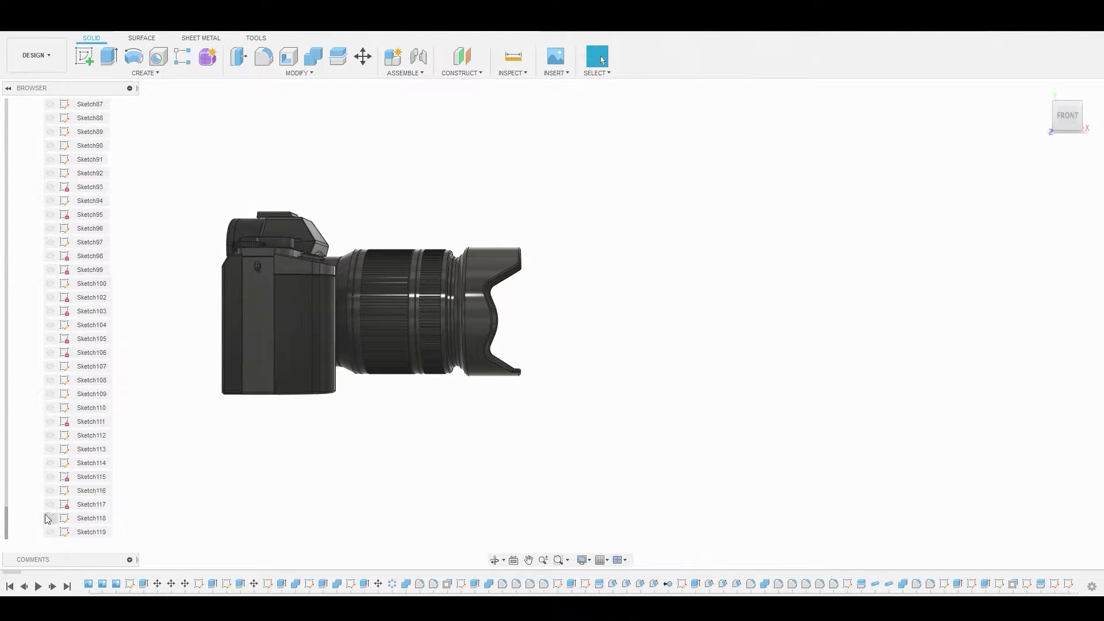
# - Revolve the Sketch118 lens profile 360° around its bottom line into a new barrel body
pyautogui.moveTo(768, 299); pyautogui.dragTo(579, 300, button='middle')
pyautogui.scroll(3, 579, 300)
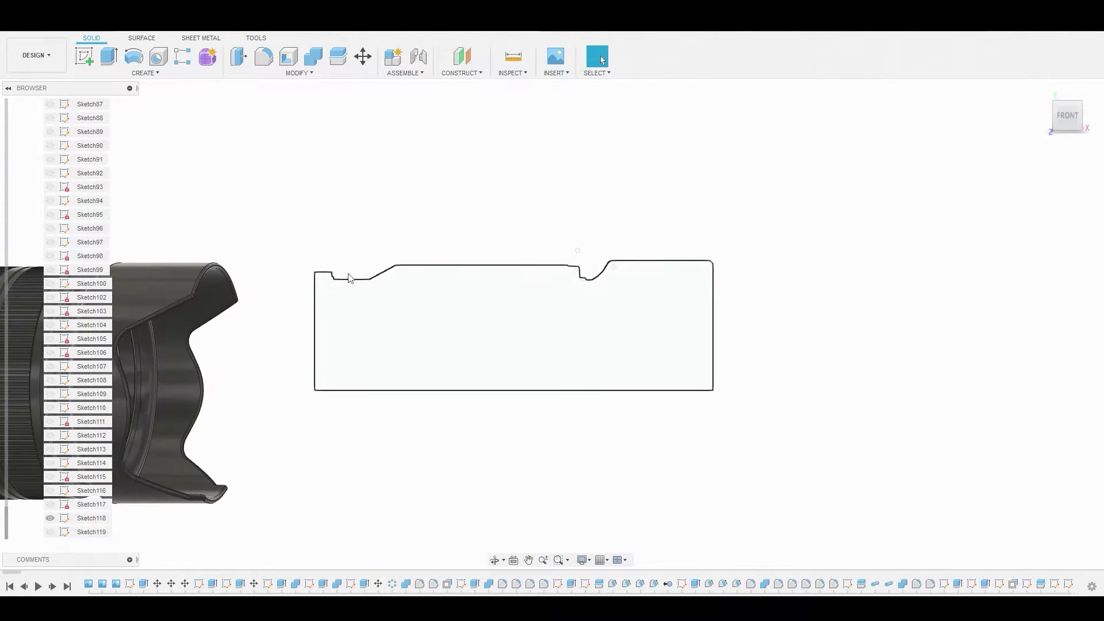
pyautogui.moveTo(482, 305); pyautogui.dragTo(934, 261, button='middle')
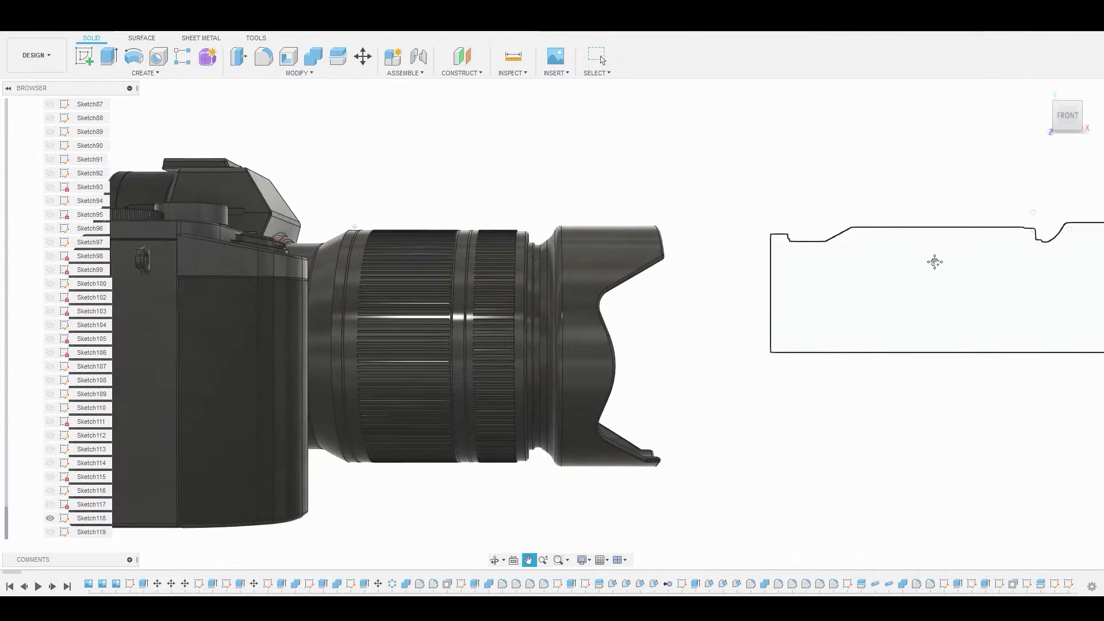
pyautogui.moveTo(789, 270); pyautogui.dragTo(423, 300, button='middle')
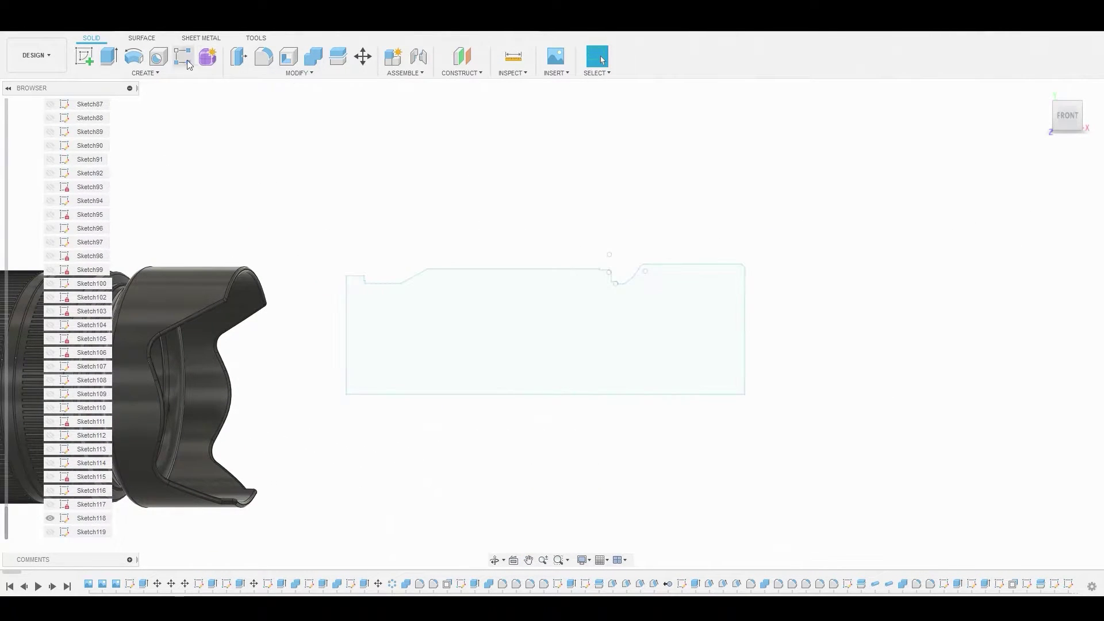
pyautogui.click(474, 299)
pyautogui.click(135, 57)
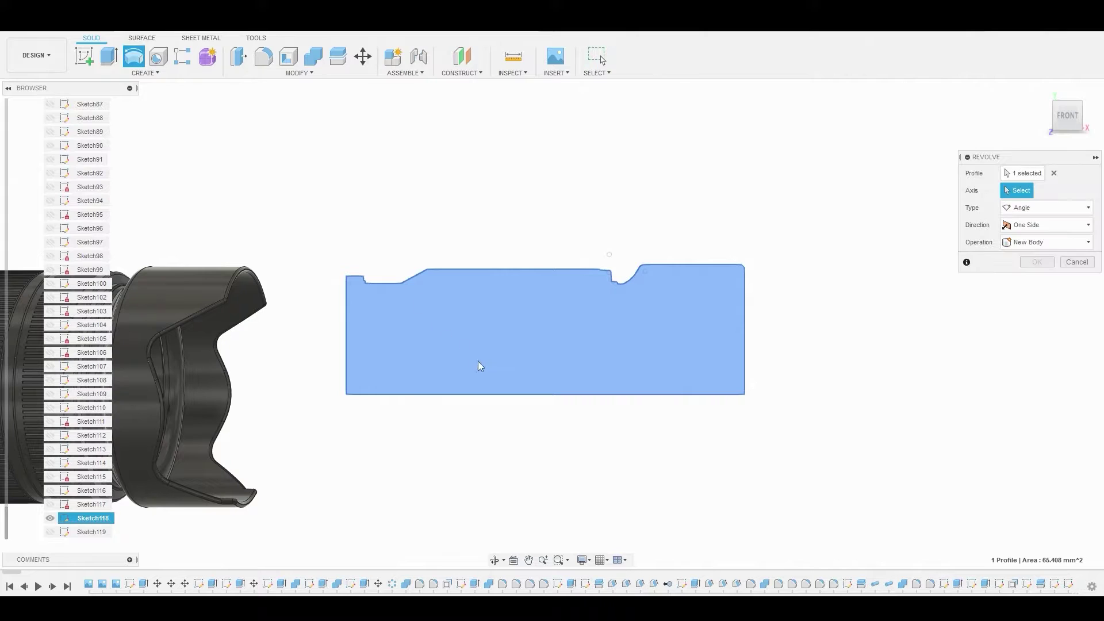
pyautogui.click(513, 395)
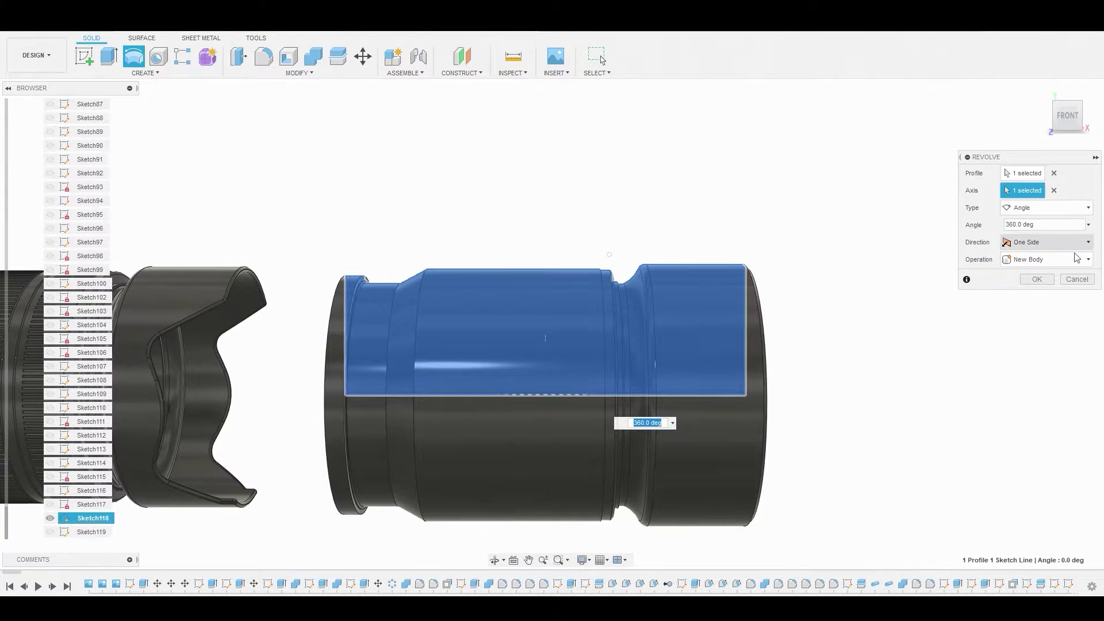
pyautogui.click(1050, 283)
# - Bring the new barrel into a three-quarter view and select its end face
pyautogui.scroll(-4, 716, 319)
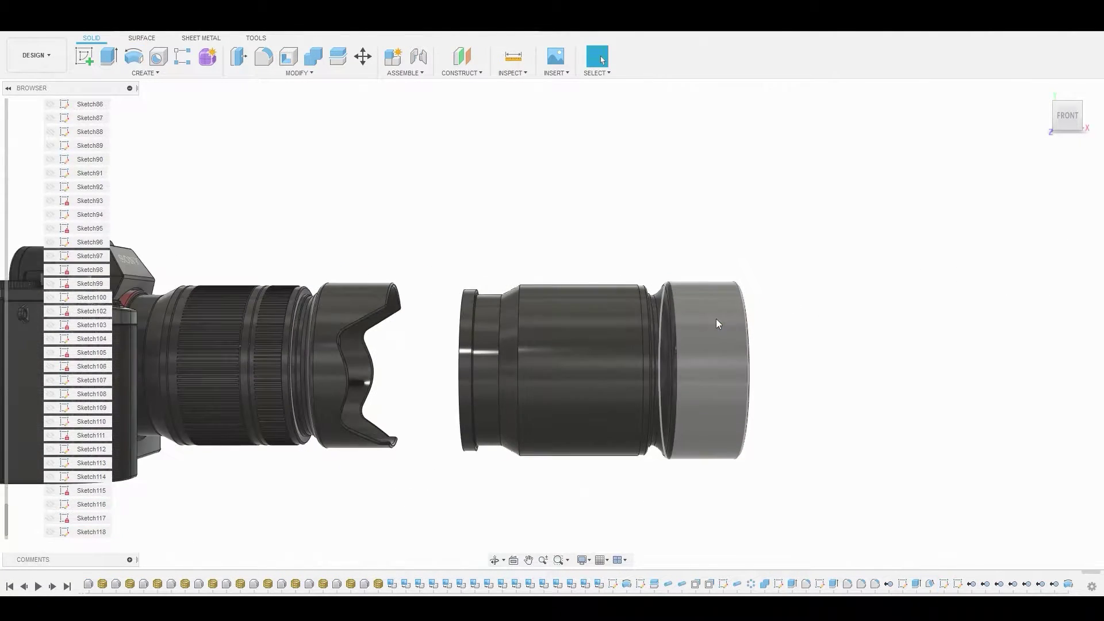
pyautogui.moveTo(594, 447); pyautogui.dragTo(528, 453, button='middle')
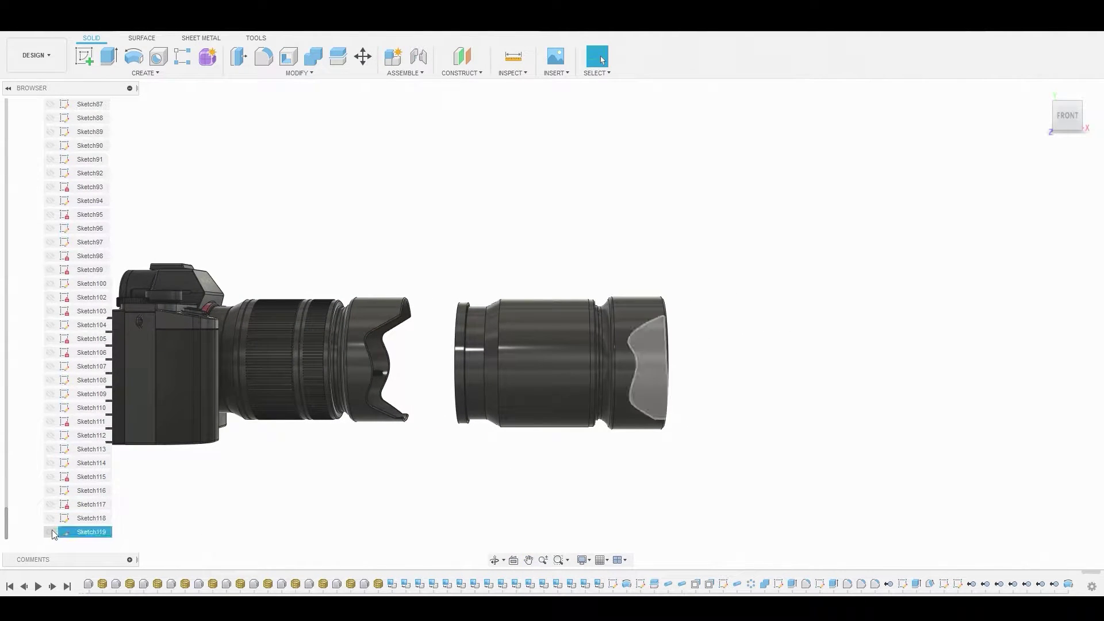
pyautogui.keyDown('shift'); pyautogui.moveTo(710, 332); pyautogui.dragTo(501, 445, button='middle'); pyautogui.keyUp('shift')
pyautogui.click(508, 441)
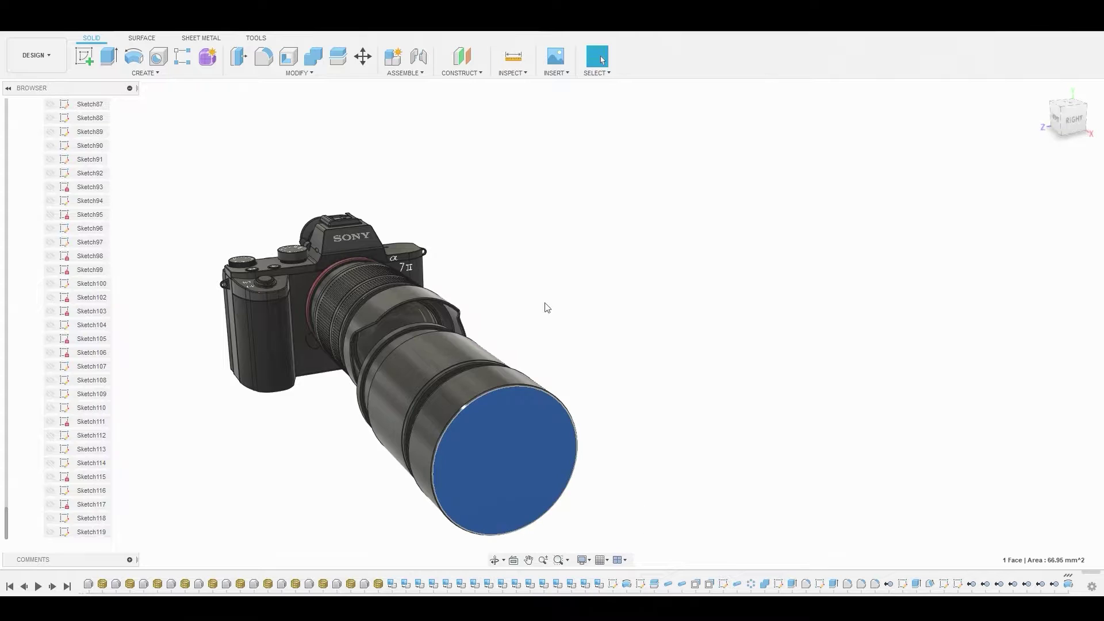
# - Sketch on the barrel's end face and offset its circle -0.192 mm inward
pyautogui.click(91, 59)
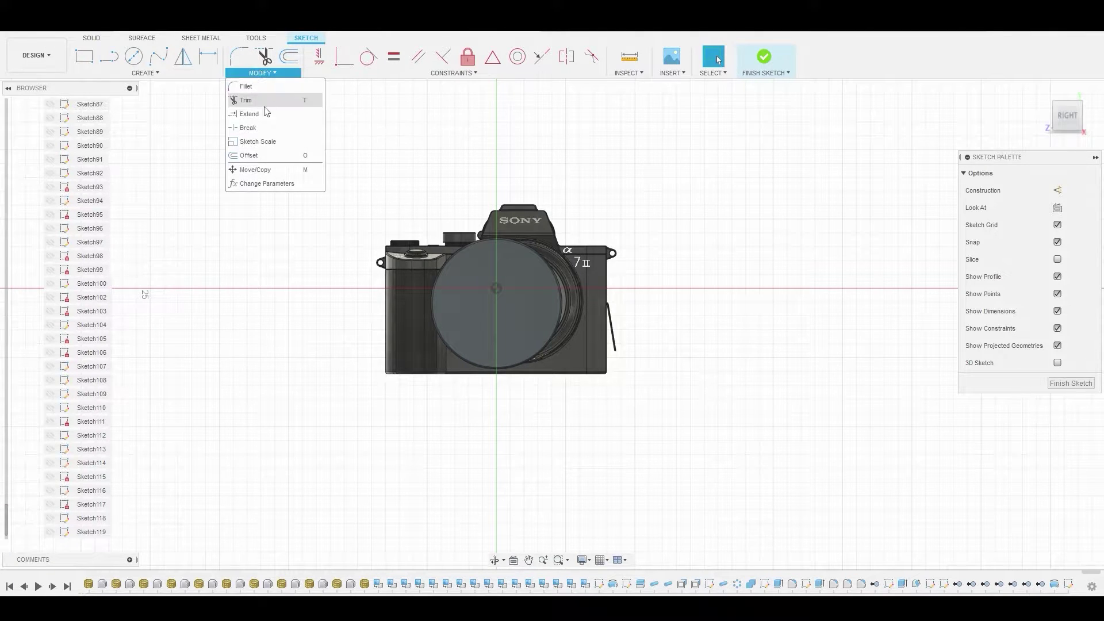
pyautogui.click(267, 156)
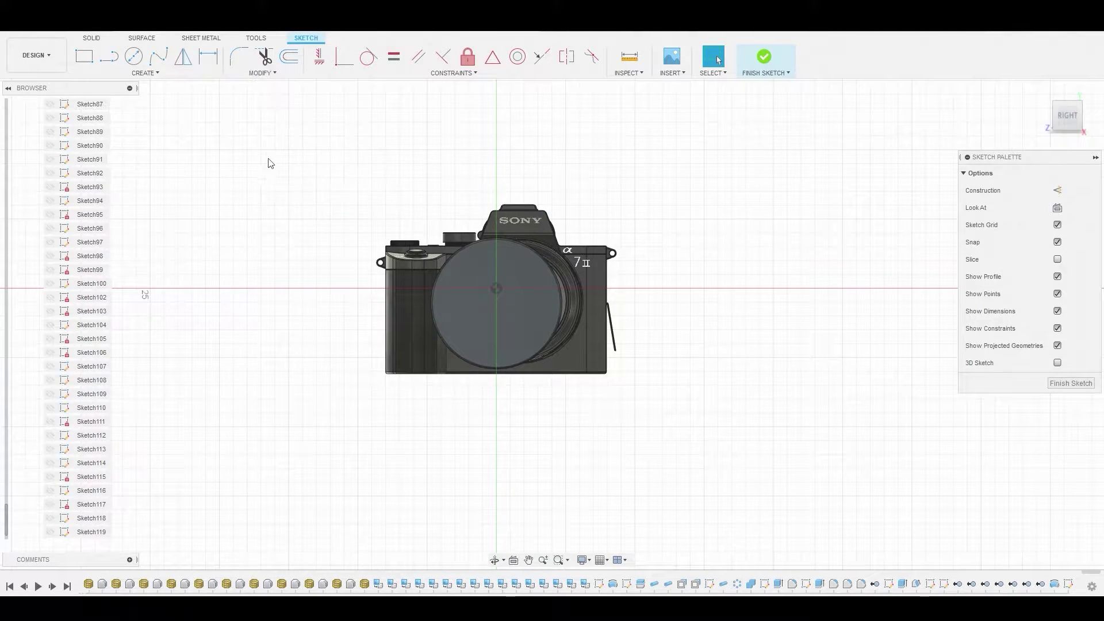
pyautogui.click(550, 270)
pyautogui.scroll(5, 575, 270)
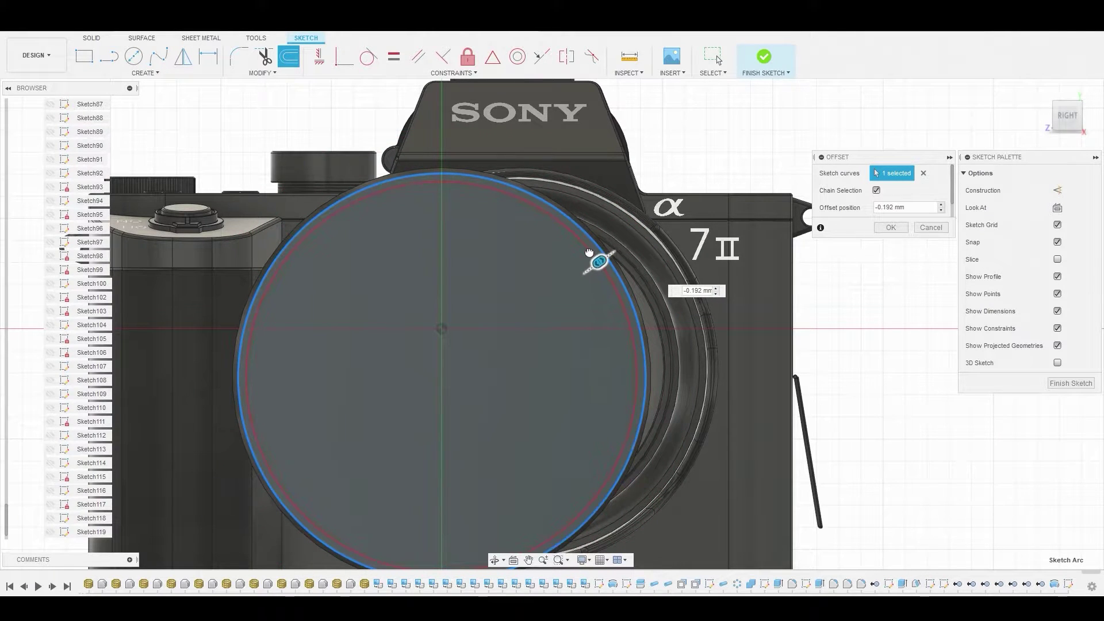
pyautogui.click(890, 229)
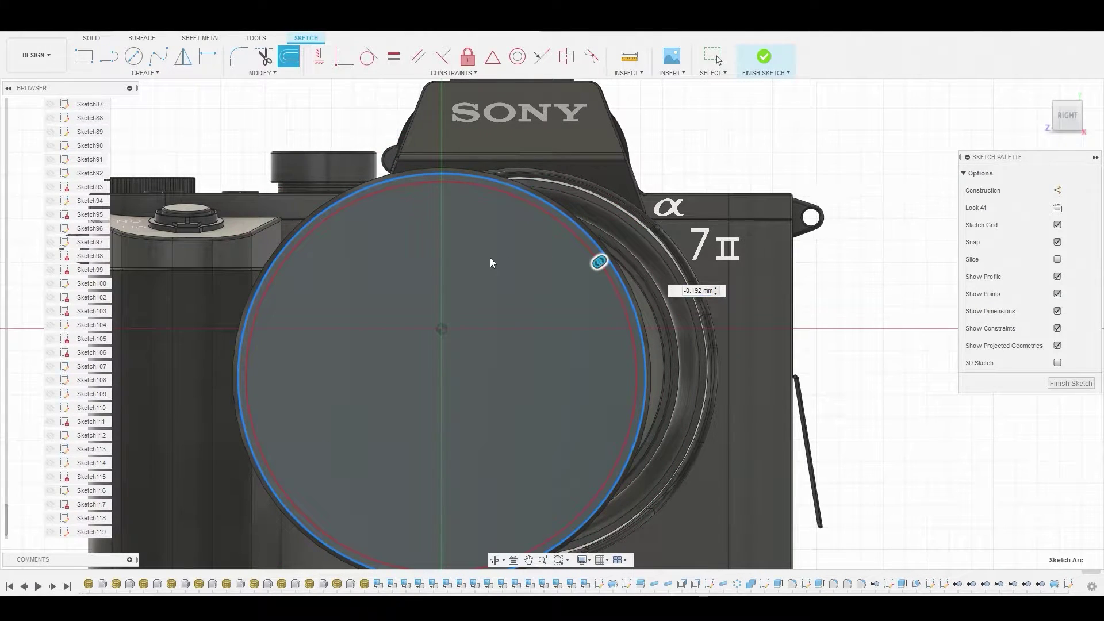
# - Select the inner circle profile and start Press Pull on it
pyautogui.click(490, 257)
pyautogui.rightClick(490, 257)
pyautogui.click(543, 242)
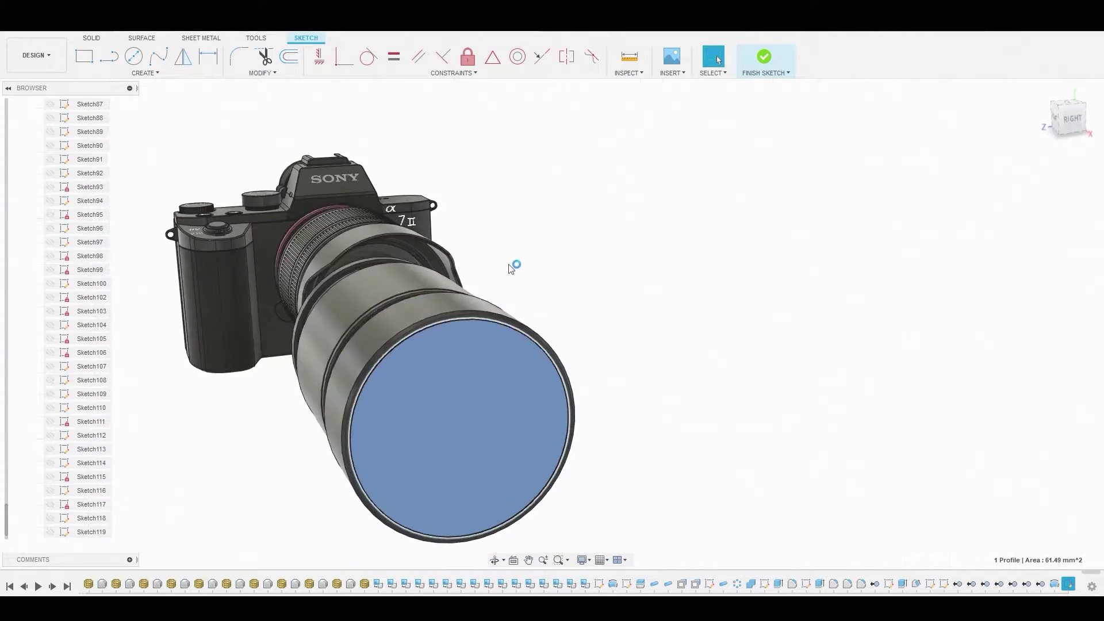
# - Extrude-cut the inner circle 3.195 mm into the barrel's front, leaving a thin rim
pyautogui.scroll(5, 595, 354)
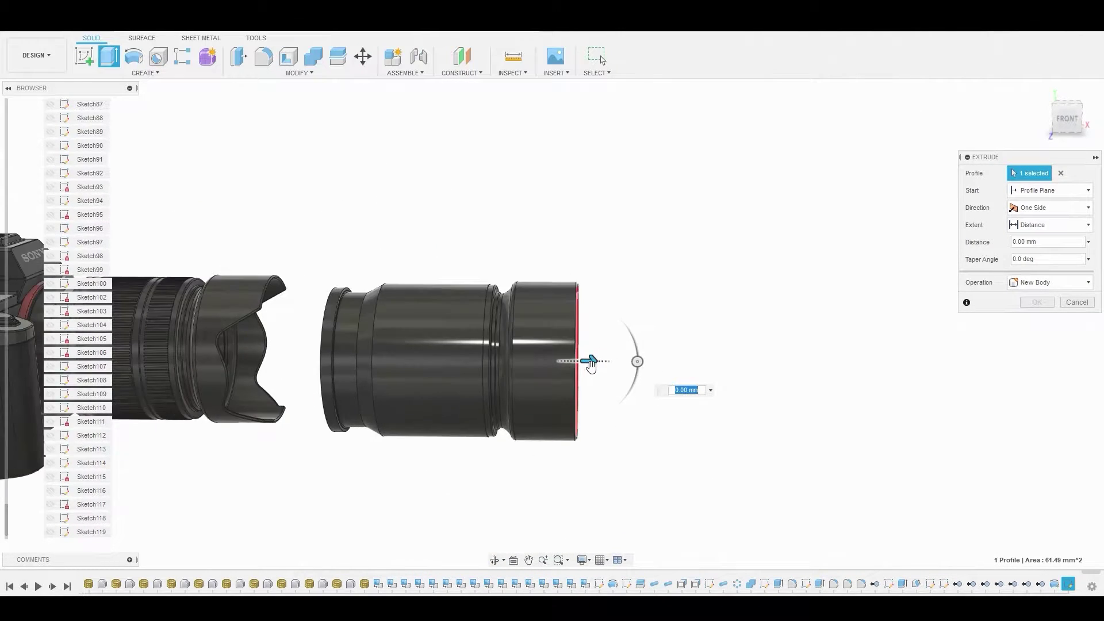
pyautogui.moveTo(586, 358); pyautogui.dragTo(549, 351)
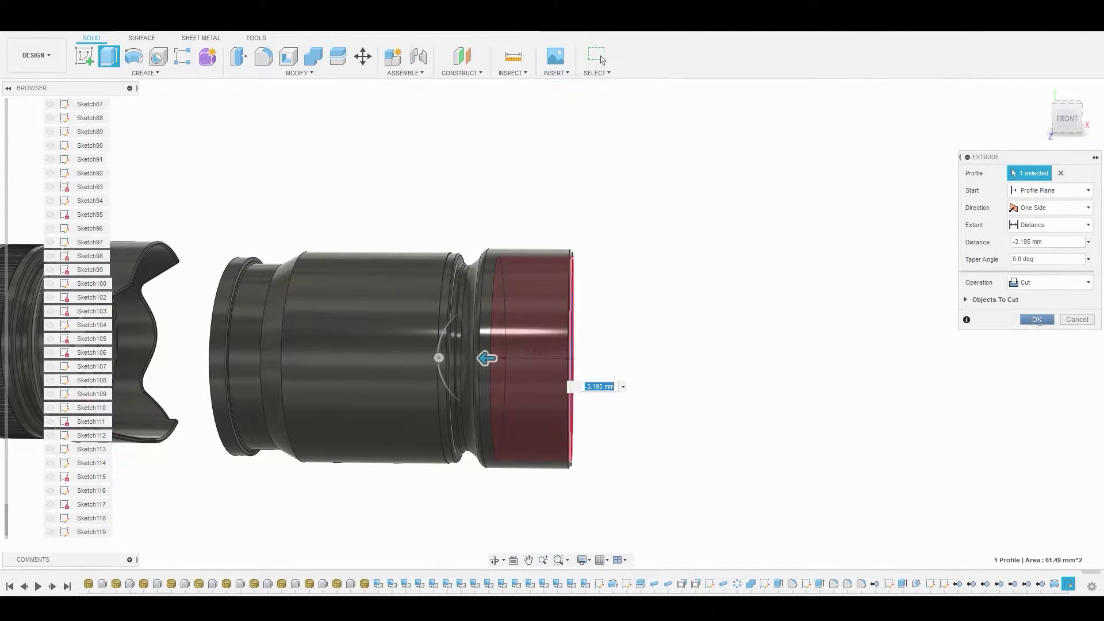
pyautogui.click(1037, 320)
pyautogui.scroll(-3, 711, 280)
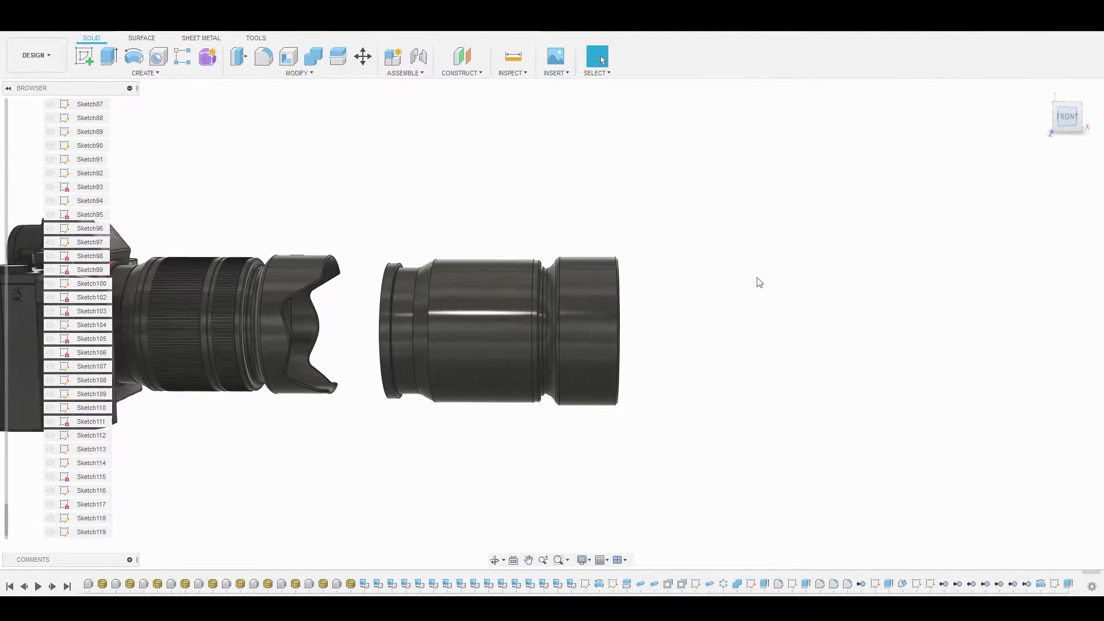
pyautogui.keyDown('shift'); pyautogui.moveTo(298, 321); pyautogui.dragTo(640, 190, button='middle'); pyautogui.keyUp('shift')
# - In front view, show Sketch119, pick its lens-hood profile and start Press Pull
pyautogui.keyDown('shift'); pyautogui.moveTo(539, 208); pyautogui.dragTo(617, 210, button='middle'); pyautogui.keyUp('shift')
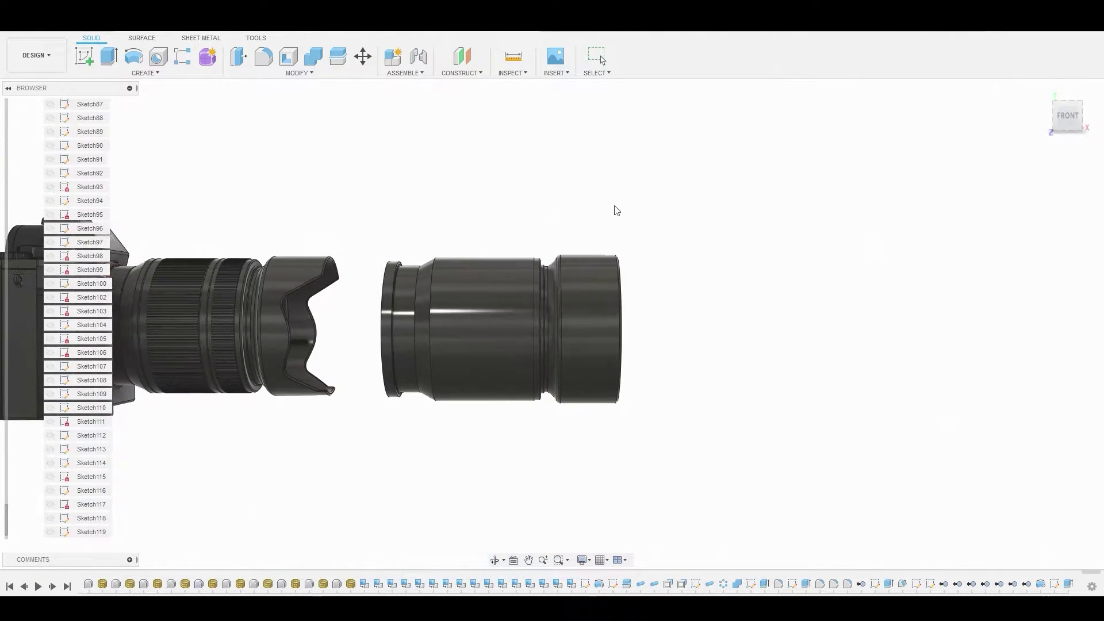
pyautogui.click(1061, 119)
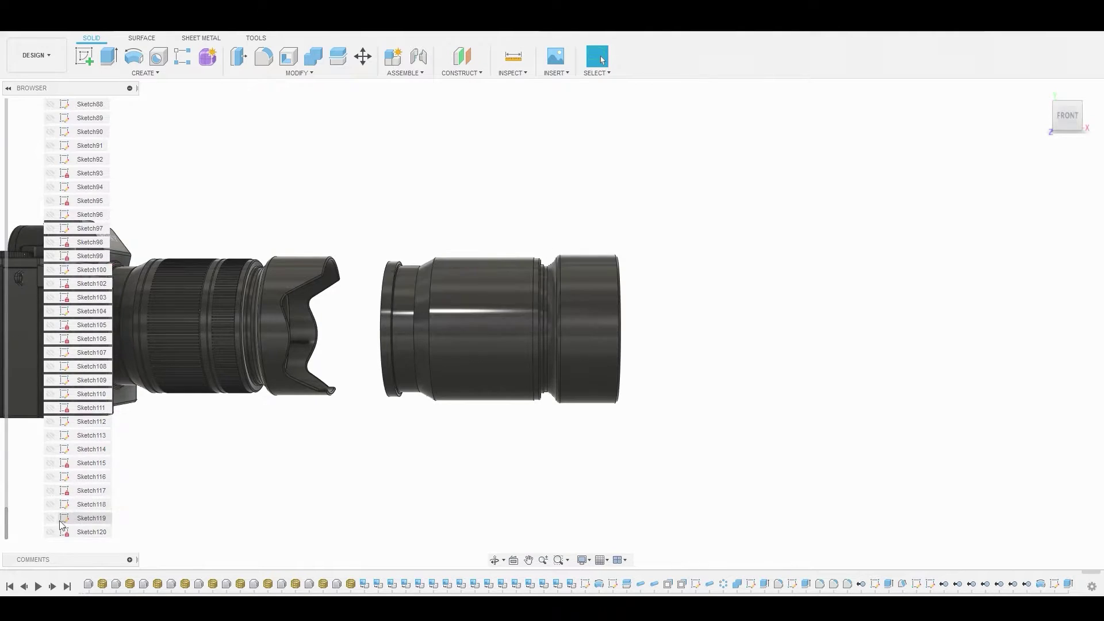
pyautogui.click(50, 518)
pyautogui.scroll(3, 541, 336)
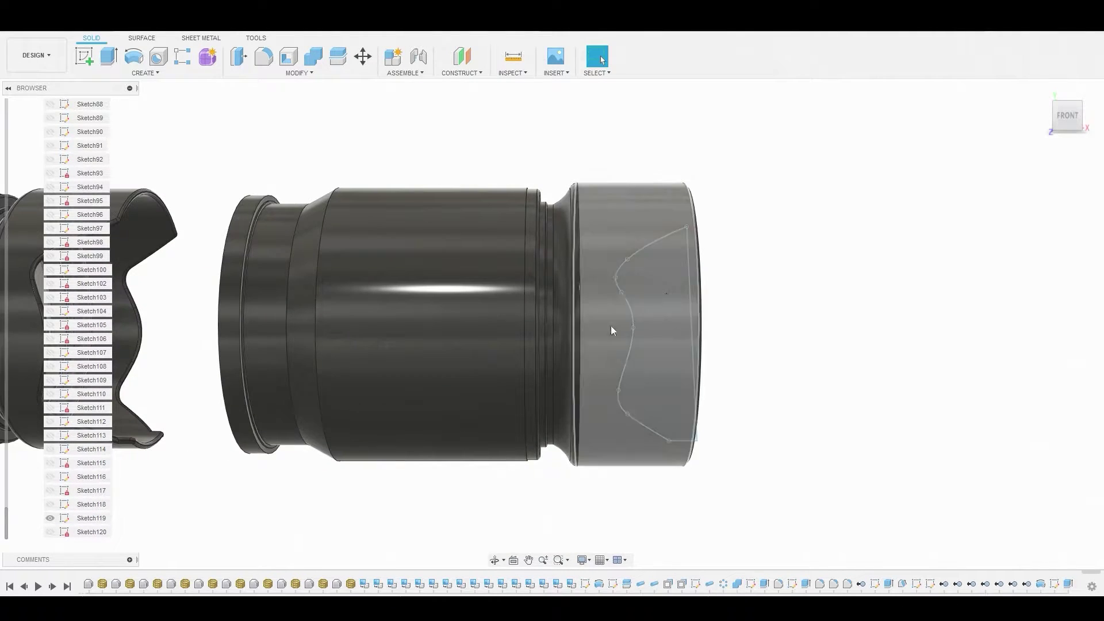
pyautogui.moveTo(667, 286); pyautogui.dragTo(686, 334)
pyautogui.rightClick(671, 291)
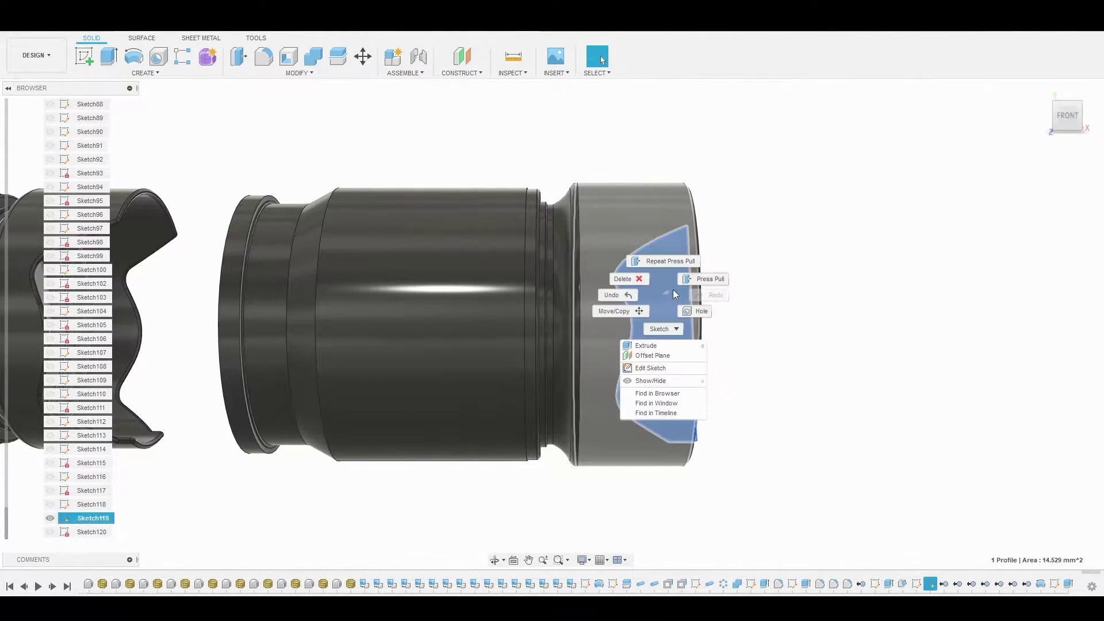
pyautogui.click(702, 279)
# - Make it a symmetric 13.362 mm cut to notch the lens hood rim
pyautogui.scroll(-3, 709, 303)
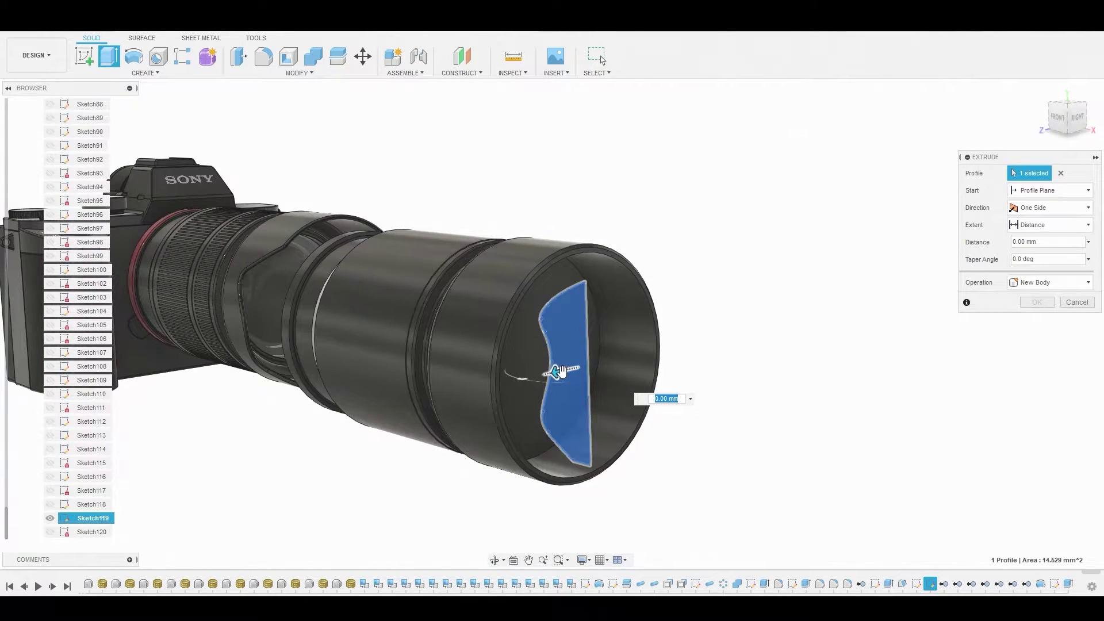
pyautogui.moveTo(557, 370); pyautogui.dragTo(262, 432)
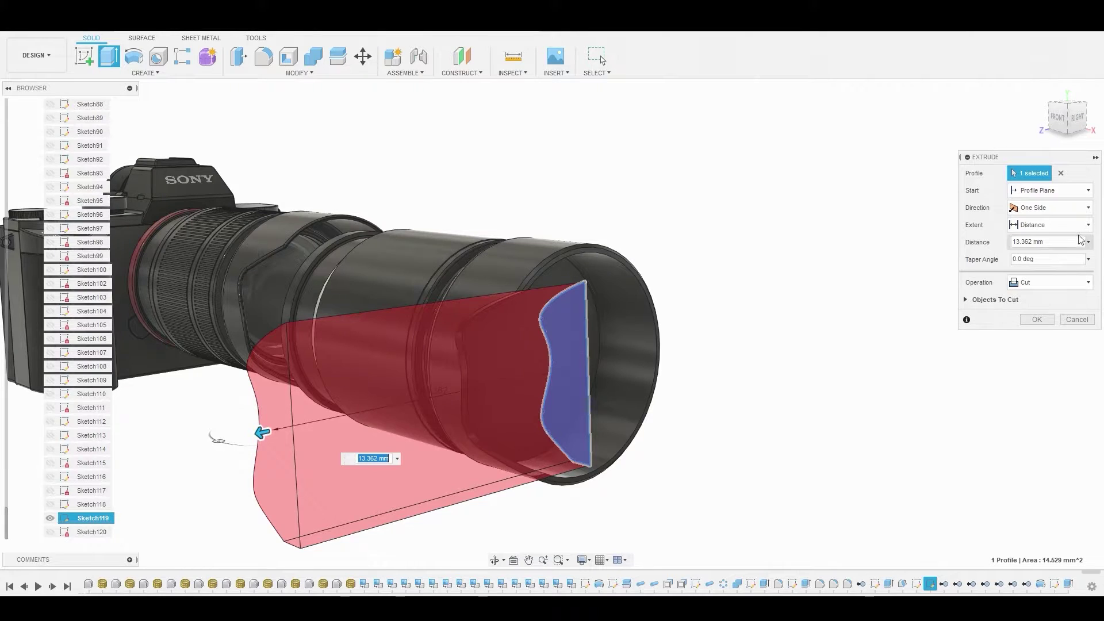
pyautogui.click(1064, 207)
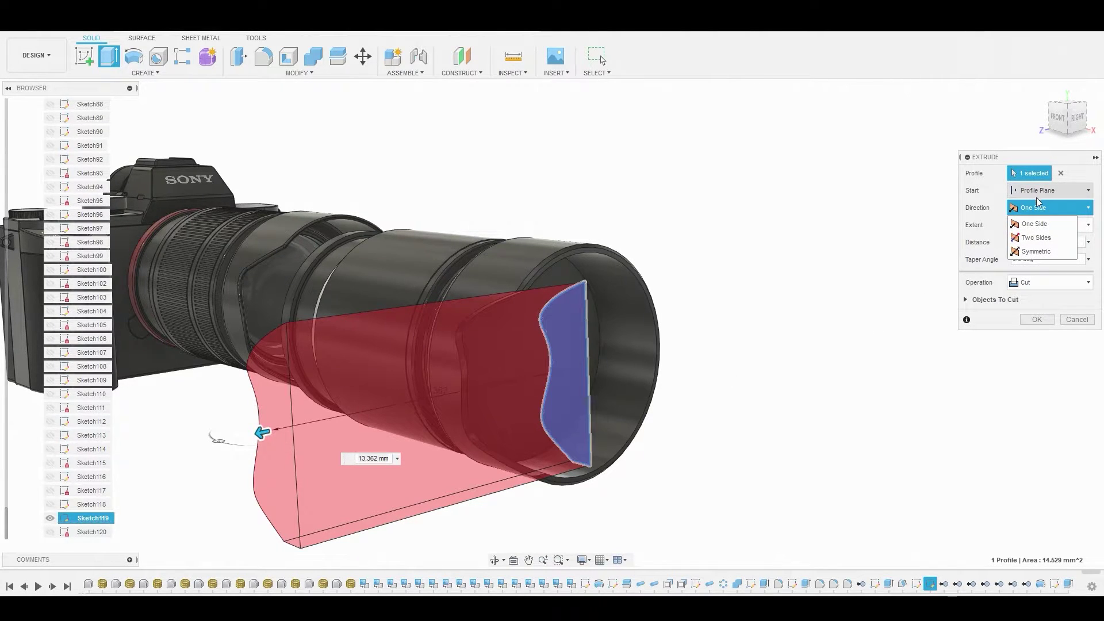
pyautogui.click(1044, 252)
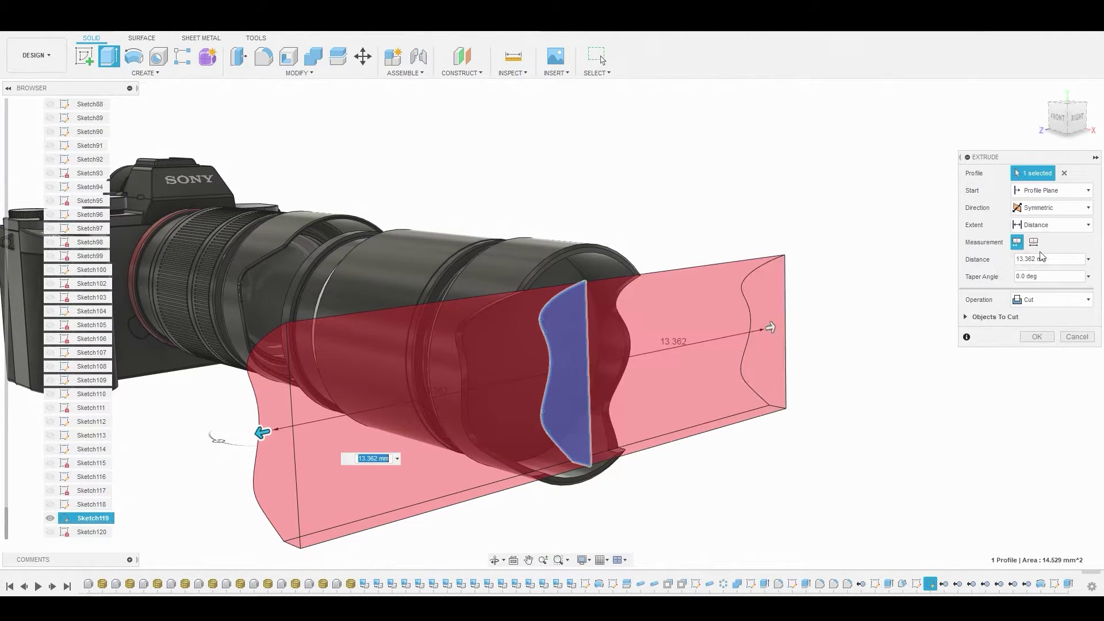
pyautogui.click(1041, 335)
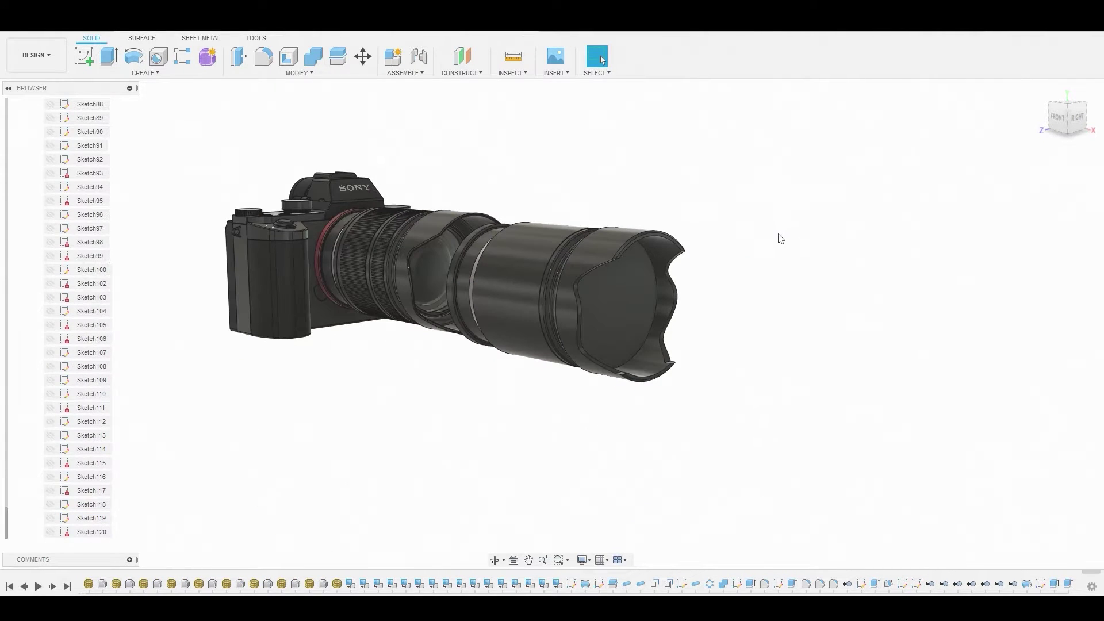
# - Orbit over the trimmed hood, then view the detached lens straight from the front
pyautogui.keyDown('shift'); pyautogui.moveTo(776, 239); pyautogui.dragTo(941, 218, button='middle'); pyautogui.keyUp('shift')
pyautogui.scroll(5, 391, 246)
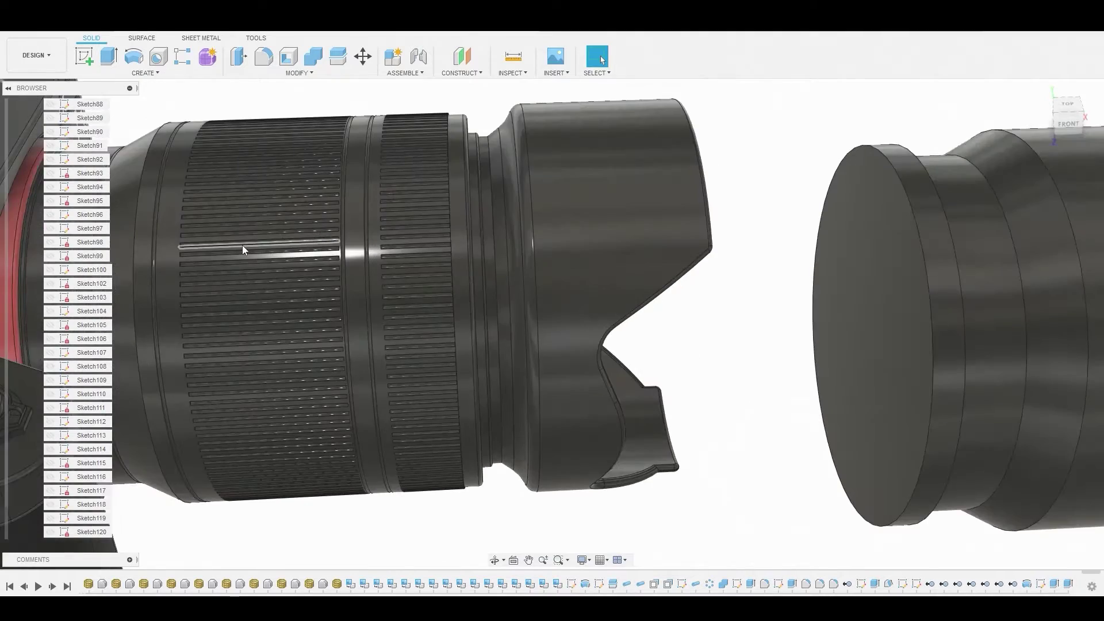
pyautogui.scroll(-4, 237, 257)
pyautogui.scroll(5, 229, 257)
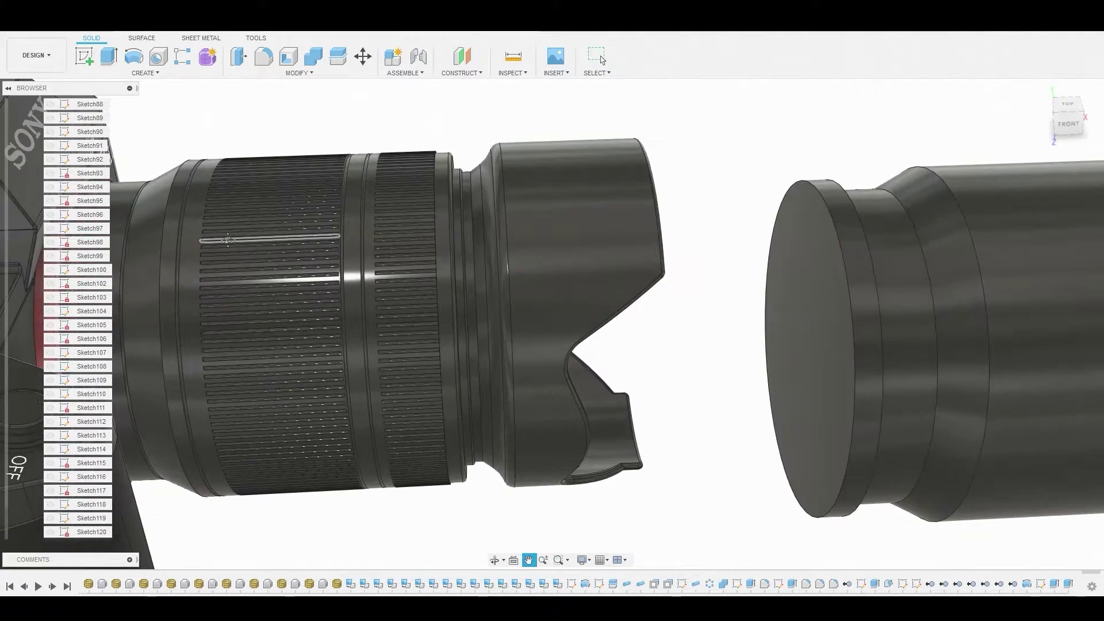
pyautogui.scroll(-3, 423, 204)
pyautogui.scroll(5, 509, 257)
pyautogui.scroll(-5, 690, 268)
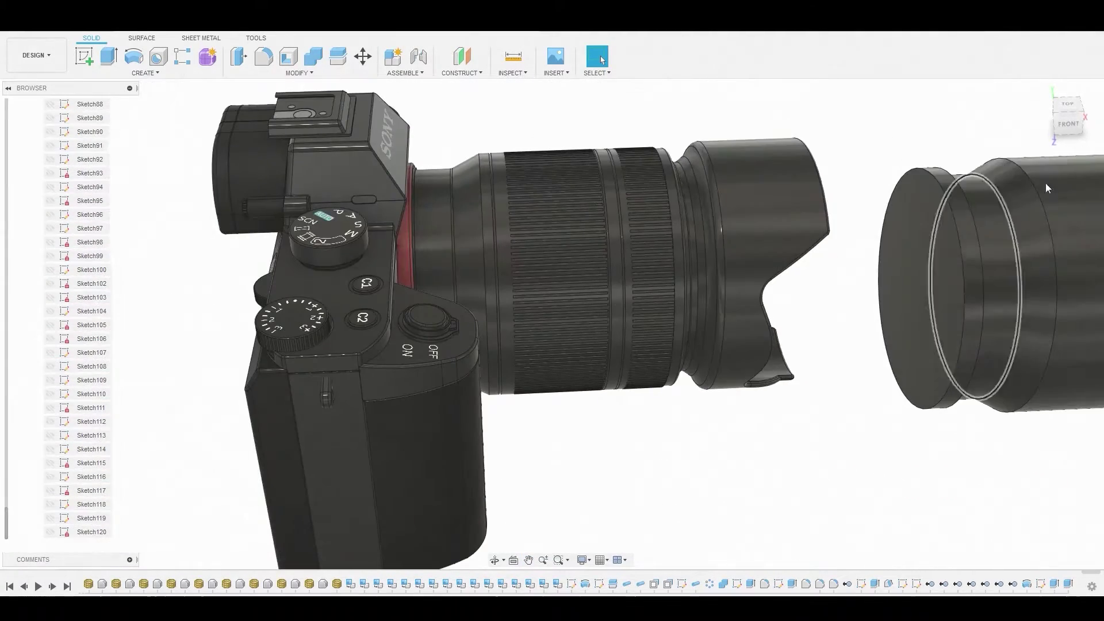
pyautogui.click(1071, 126)
pyautogui.moveTo(899, 210); pyautogui.dragTo(599, 209, button='middle')
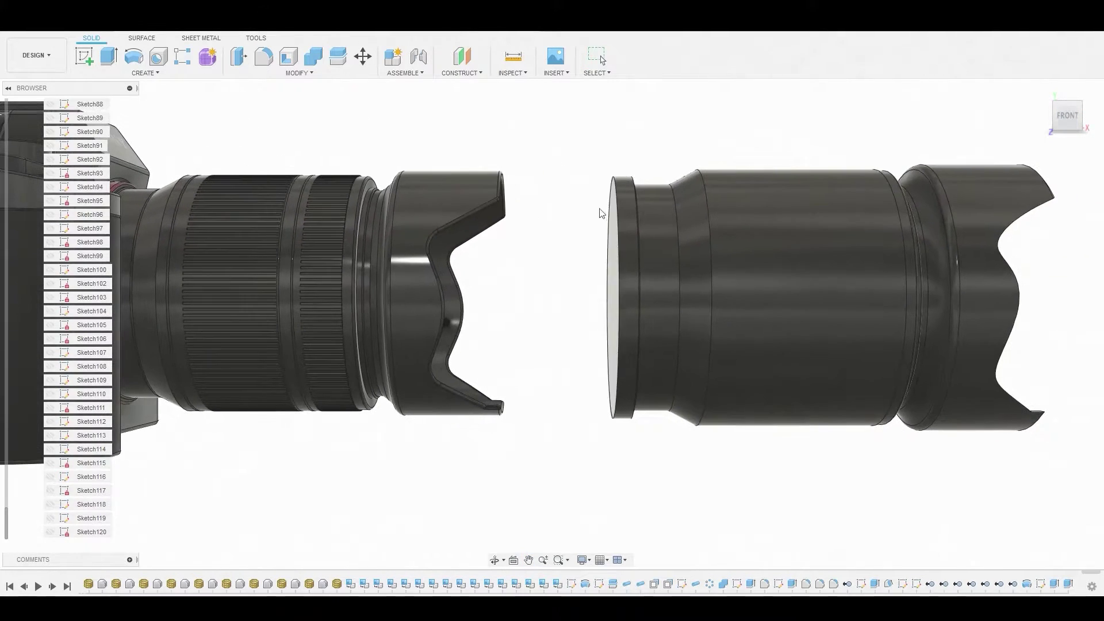
pyautogui.scroll(-1, 575, 410)
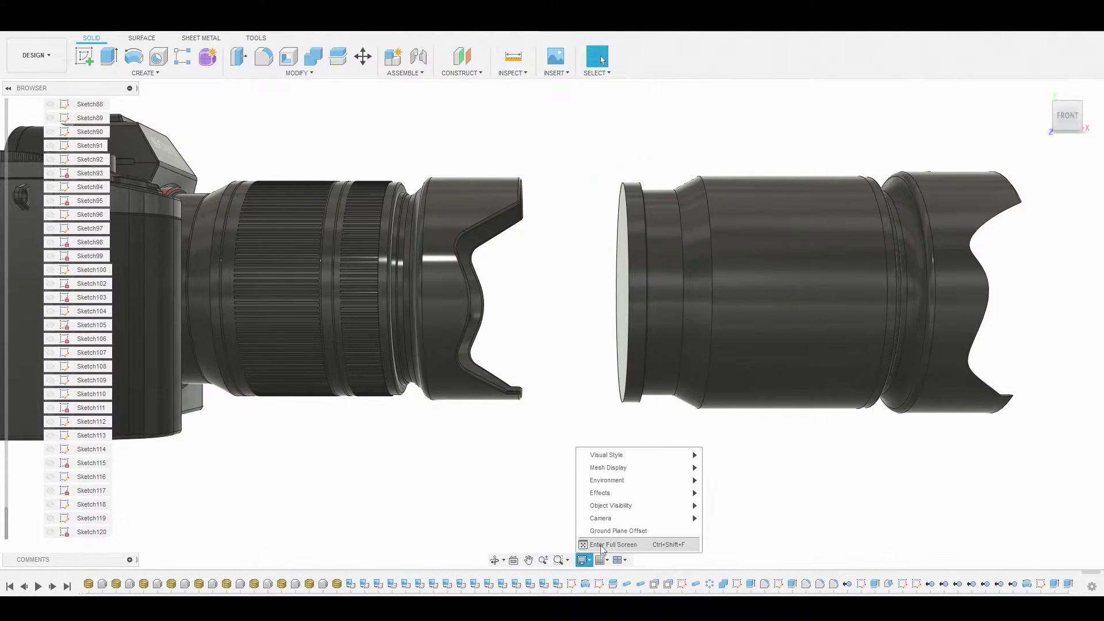
# - Switch the display camera to Orthographic to view both lens parts side by side
pyautogui.moveTo(637, 518)
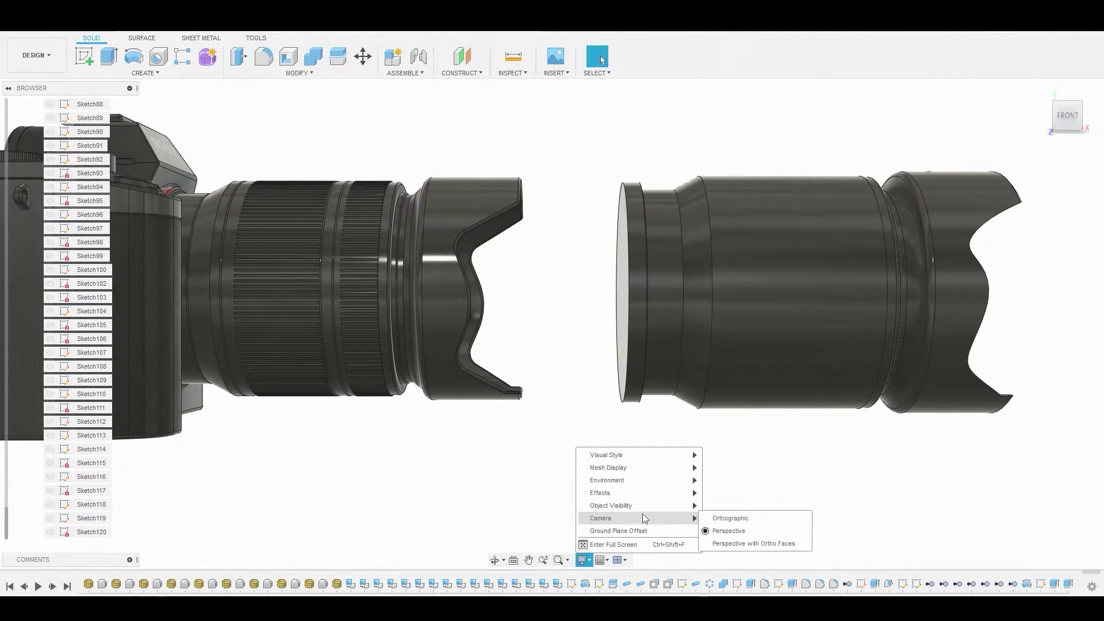
pyautogui.click(737, 517)
pyautogui.scroll(5, 670, 386)
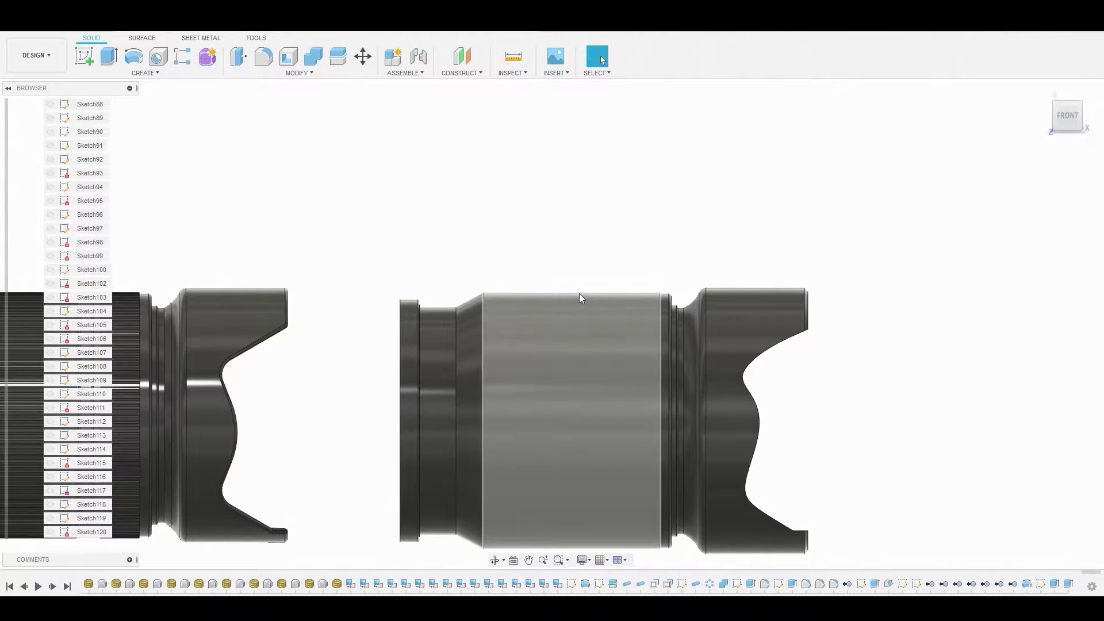
pyautogui.click(140, 73)
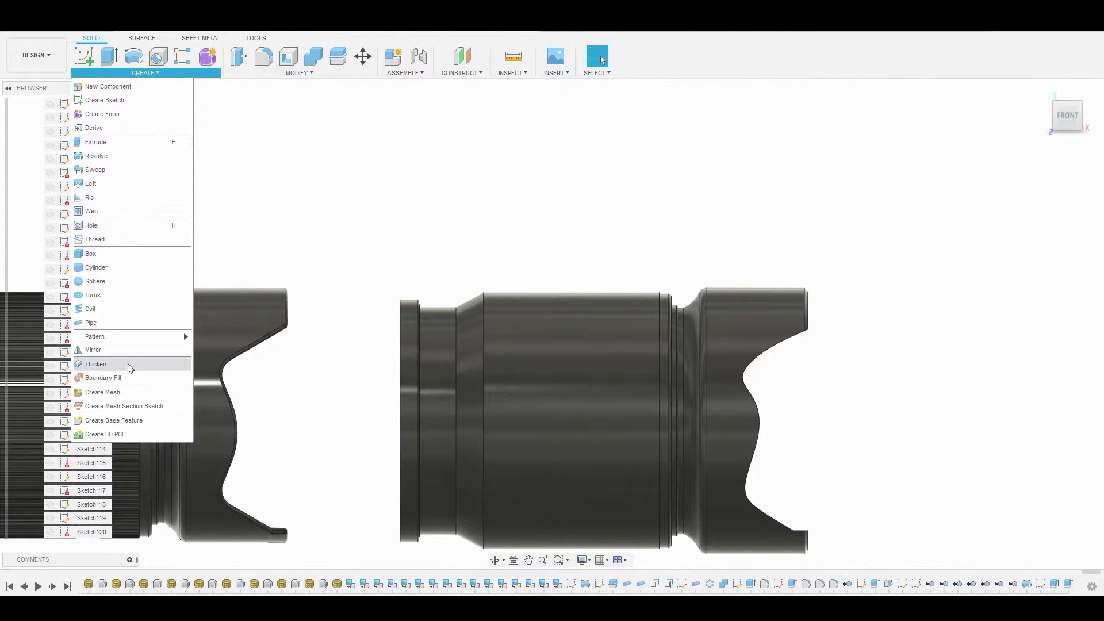
# - Create a 0.15 mm circular pipe along the lens barrel edge as a new body
pyautogui.click(116, 327)
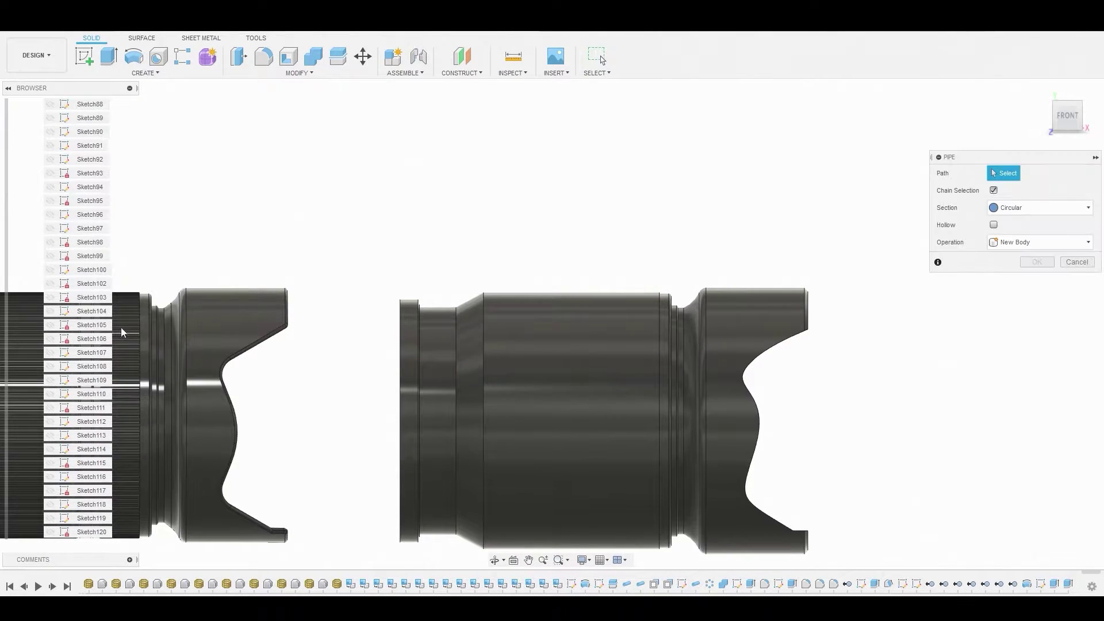
pyautogui.click(484, 300)
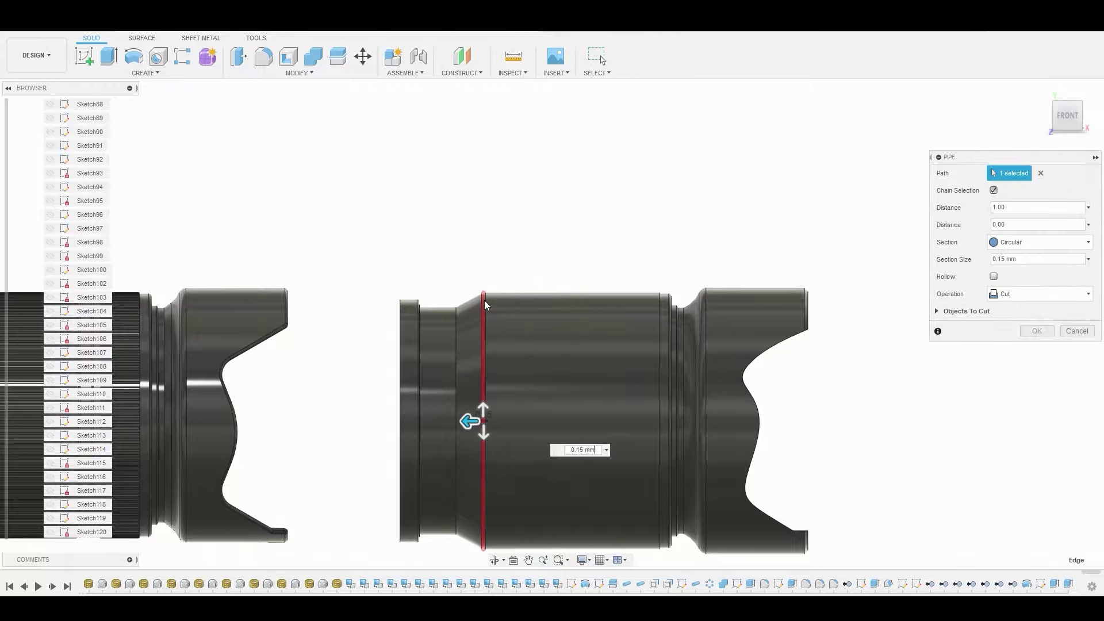
pyautogui.moveTo(512, 357)
pyautogui.keyDown('shift'); pyautogui.mouseDown(button='middle')
pyautogui.moveTo(552, 359)
pyautogui.moveTo(513, 368)
pyautogui.mouseUp(button='middle'); pyautogui.keyUp('shift')
pyautogui.click(1029, 294)
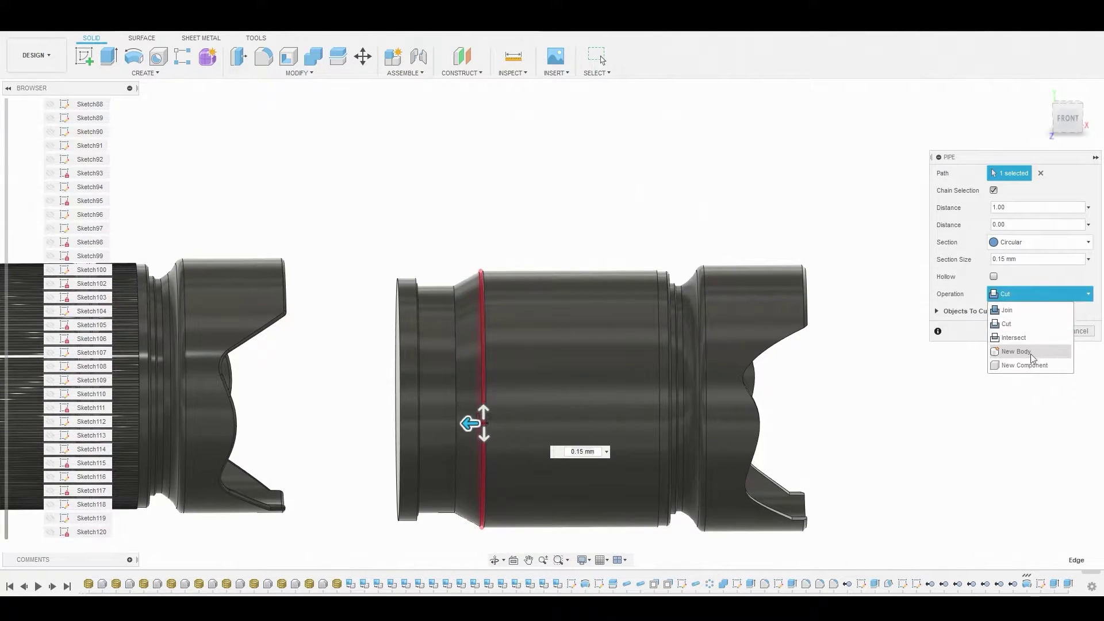
pyautogui.click(1032, 354)
pyautogui.click(1047, 331)
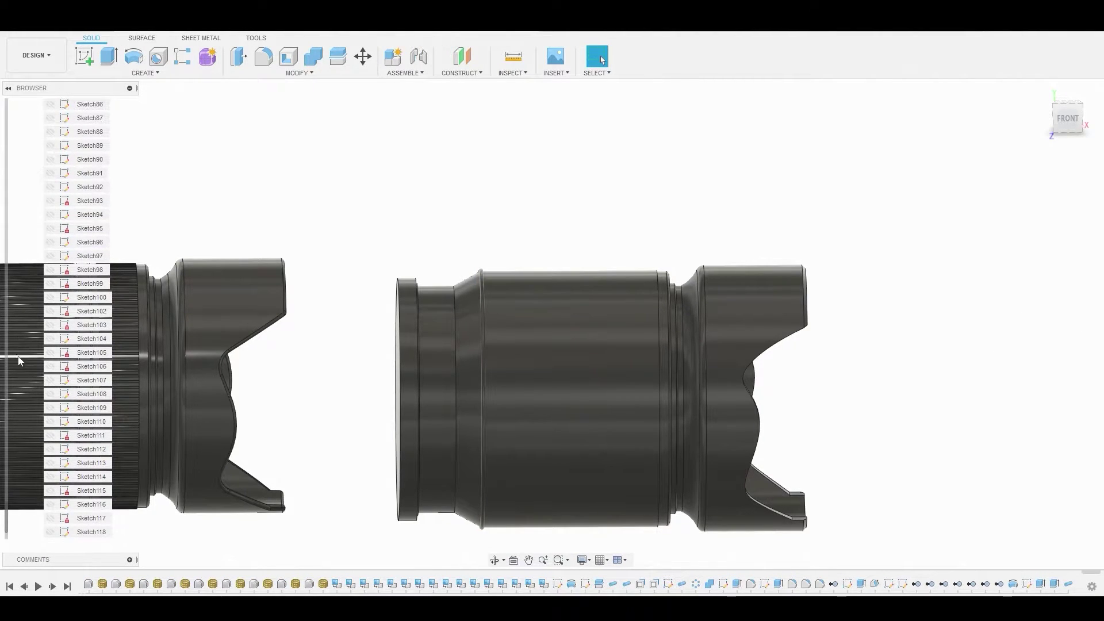
# - Move/copy the Body563 ring 3.543 mm along the lens barrel, giving Body564
pyautogui.moveTo(14, 221); pyautogui.dragTo(6, 187)
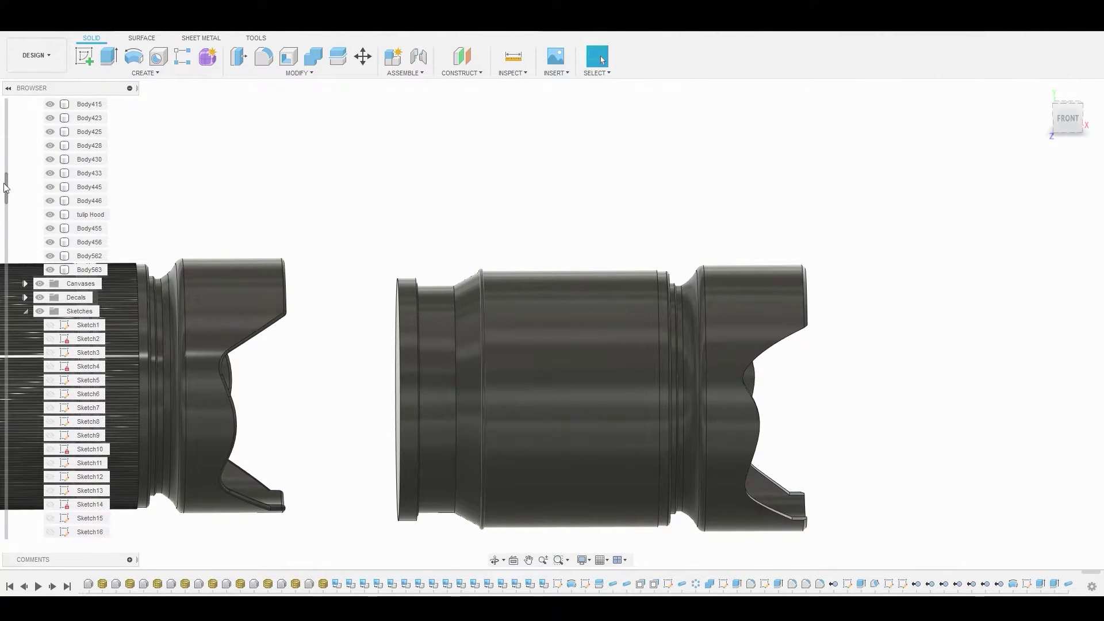
pyautogui.click(94, 269)
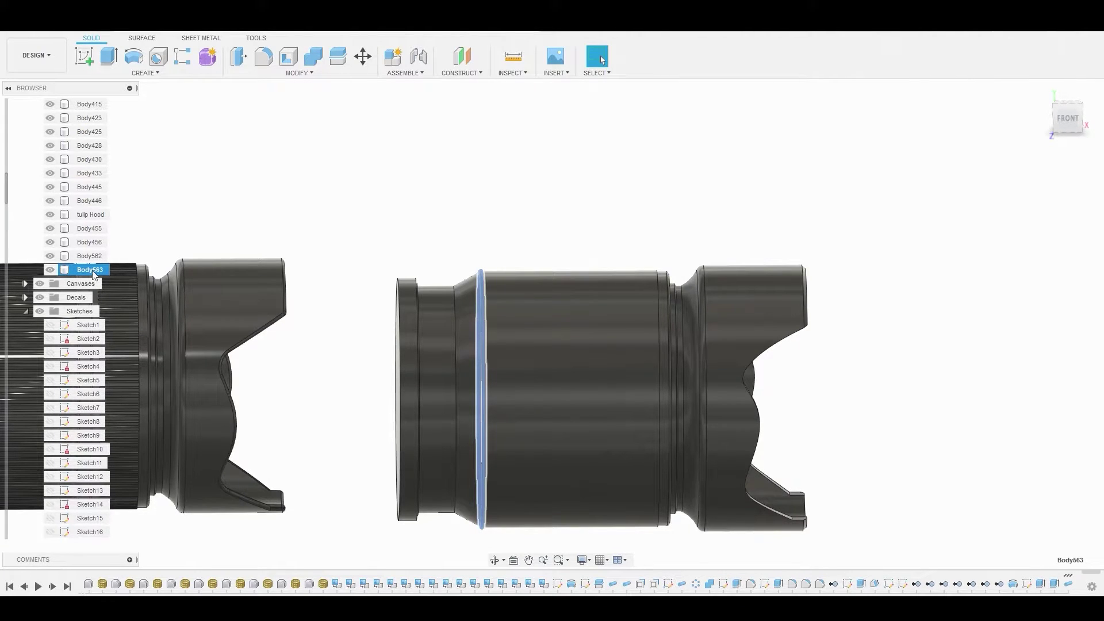
pyautogui.press('m')
pyautogui.moveTo(509, 502); pyautogui.dragTo(610, 493)
pyautogui.click(1024, 368)
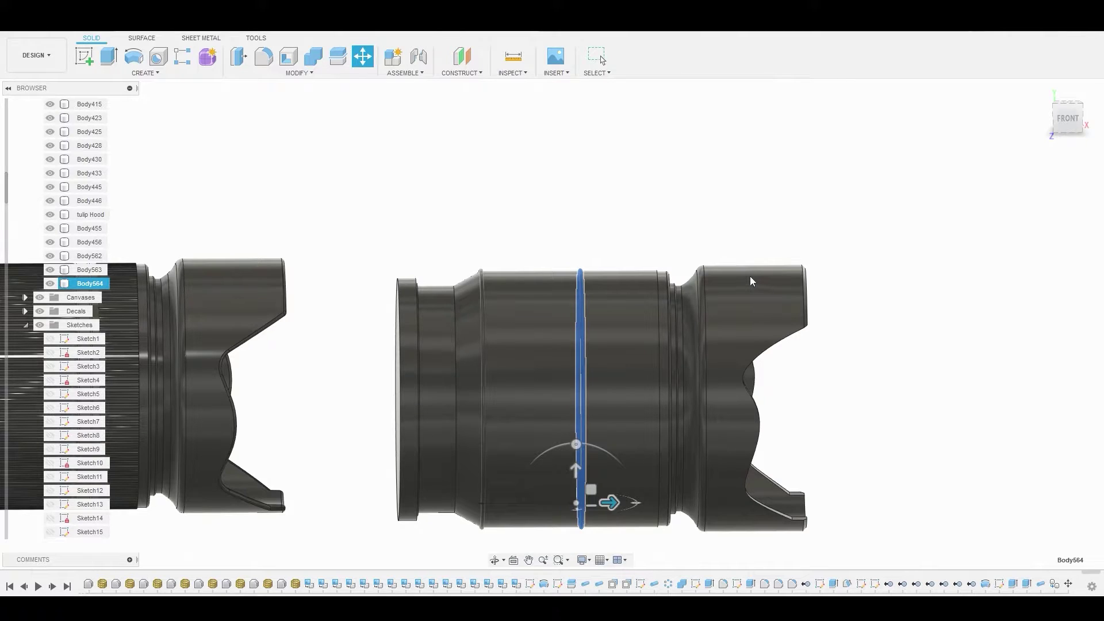
pyautogui.press('Escape')
pyautogui.scroll(3, 686, 253)
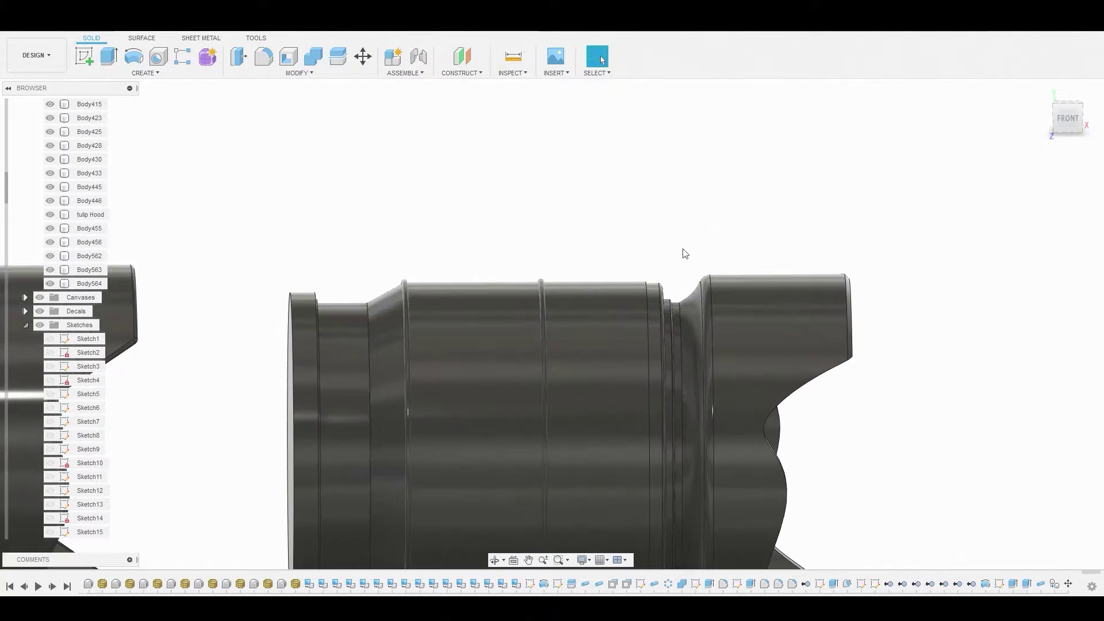
pyautogui.scroll(2, 652, 288)
pyautogui.scroll(-3, 609, 373)
pyautogui.keyDown('shift'); pyautogui.moveTo(609, 373); pyautogui.dragTo(342, 125, button='middle'); pyautogui.keyUp('shift')
# - Combine-cut ring bodies Body563 and Body564 from the lens body to leave two grooves
pyautogui.click(313, 56)
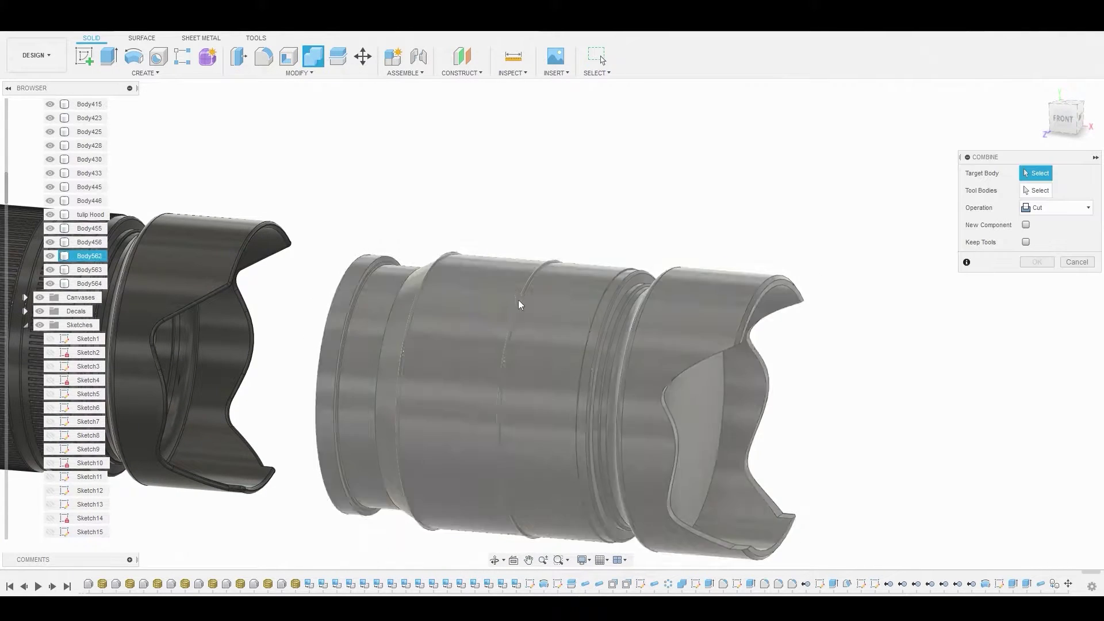
pyautogui.click(566, 300)
pyautogui.click(553, 263)
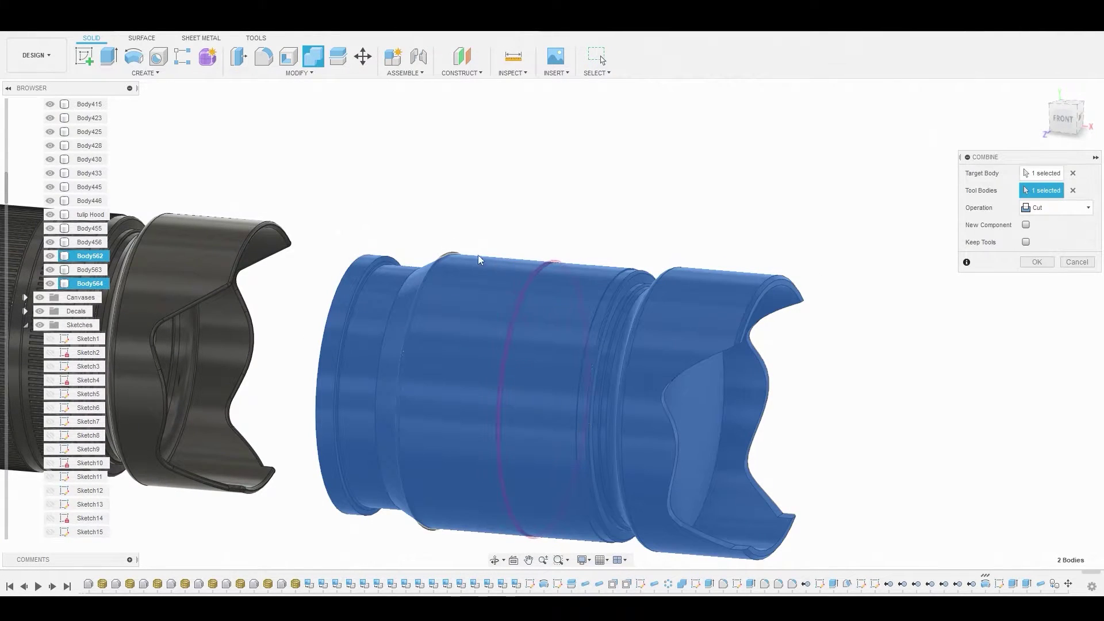
pyautogui.click(454, 255)
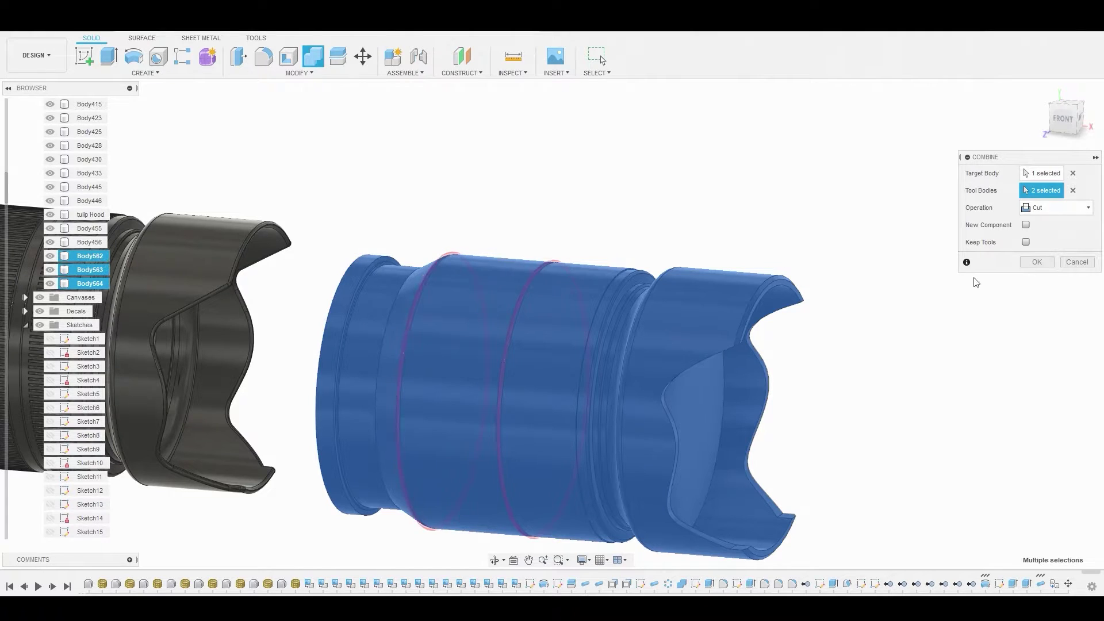
pyautogui.click(1037, 262)
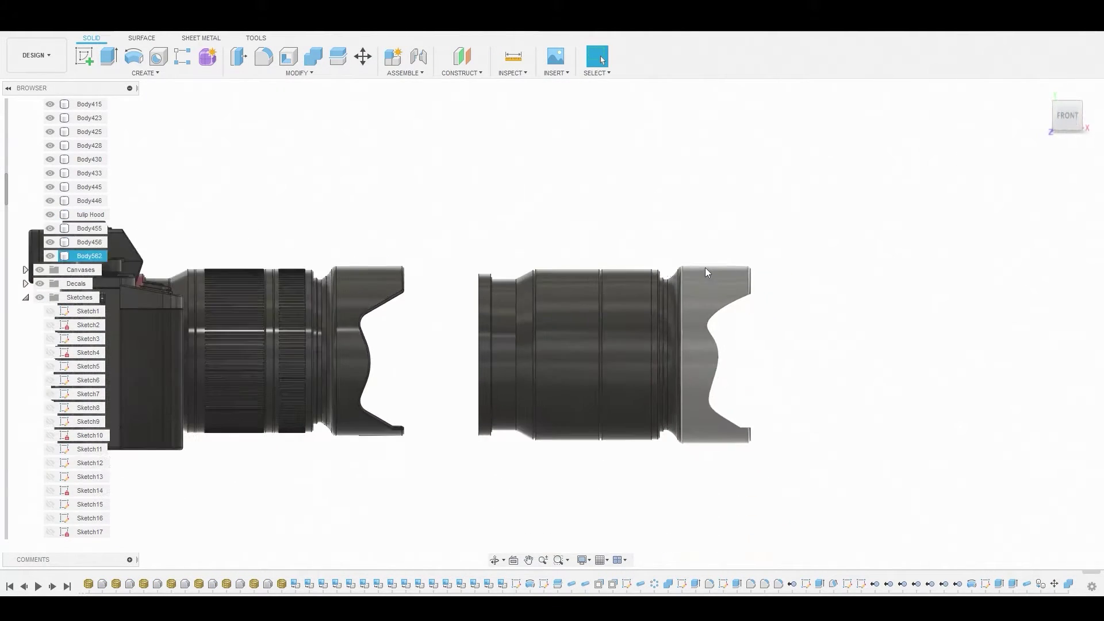
pyautogui.scroll(10, 441, 303)
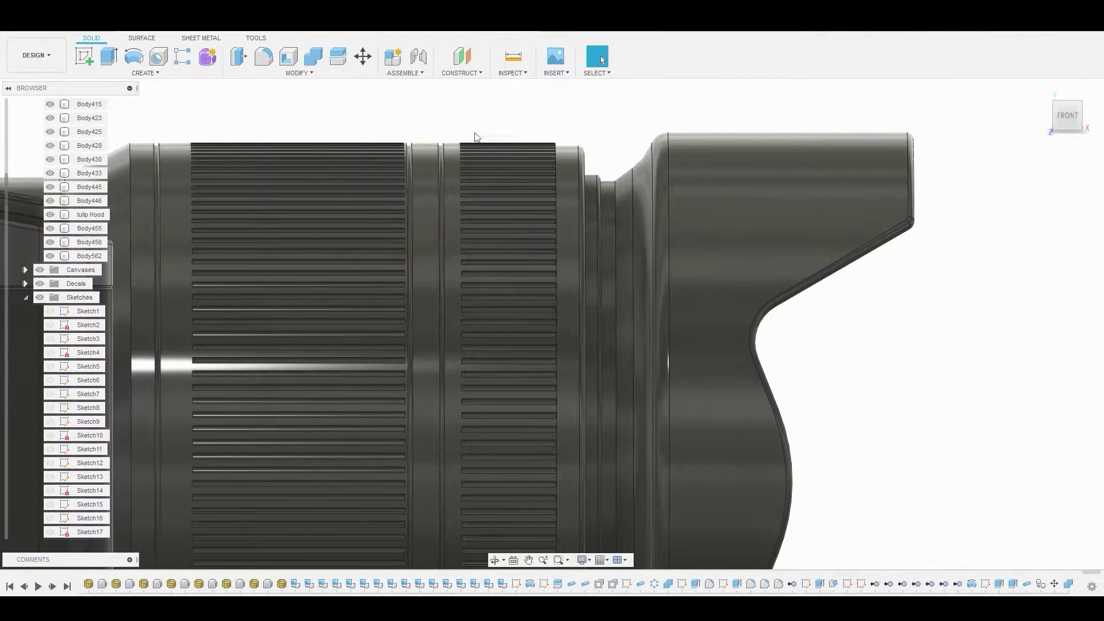
pyautogui.scroll(5, 474, 245)
pyautogui.moveTo(243, 195); pyautogui.dragTo(613, 217, button='middle')
pyautogui.scroll(-6, 613, 217)
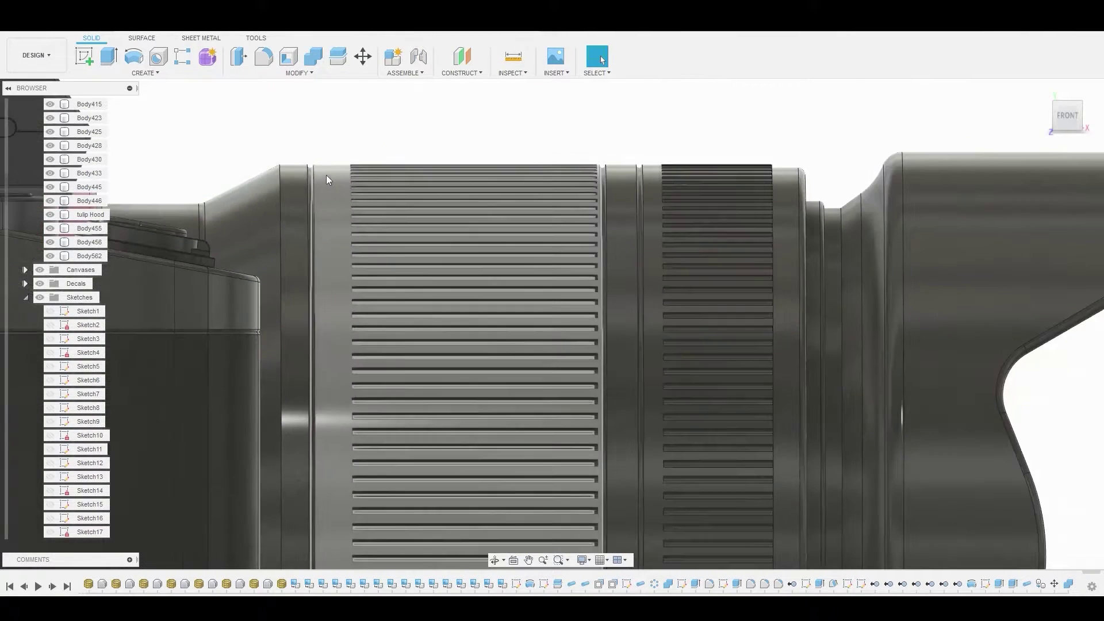
pyautogui.scroll(5, 485, 205)
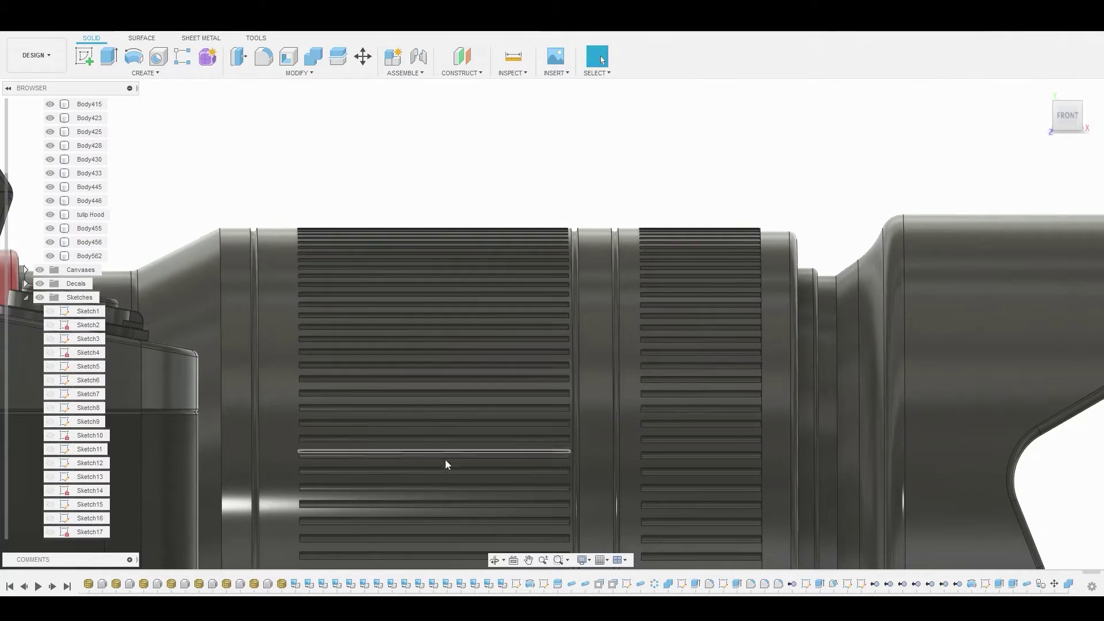
pyautogui.scroll(-8, 575, 438)
pyautogui.moveTo(631, 439); pyautogui.dragTo(374, 310, button='middle')
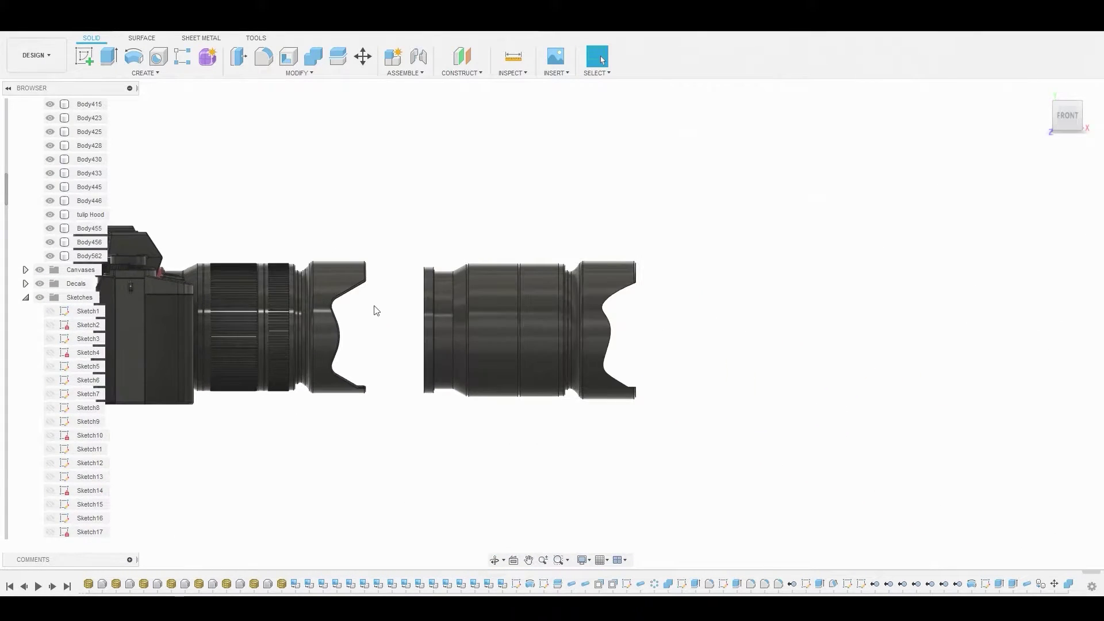
pyautogui.scroll(4, 529, 276)
pyautogui.scroll(3, 551, 333)
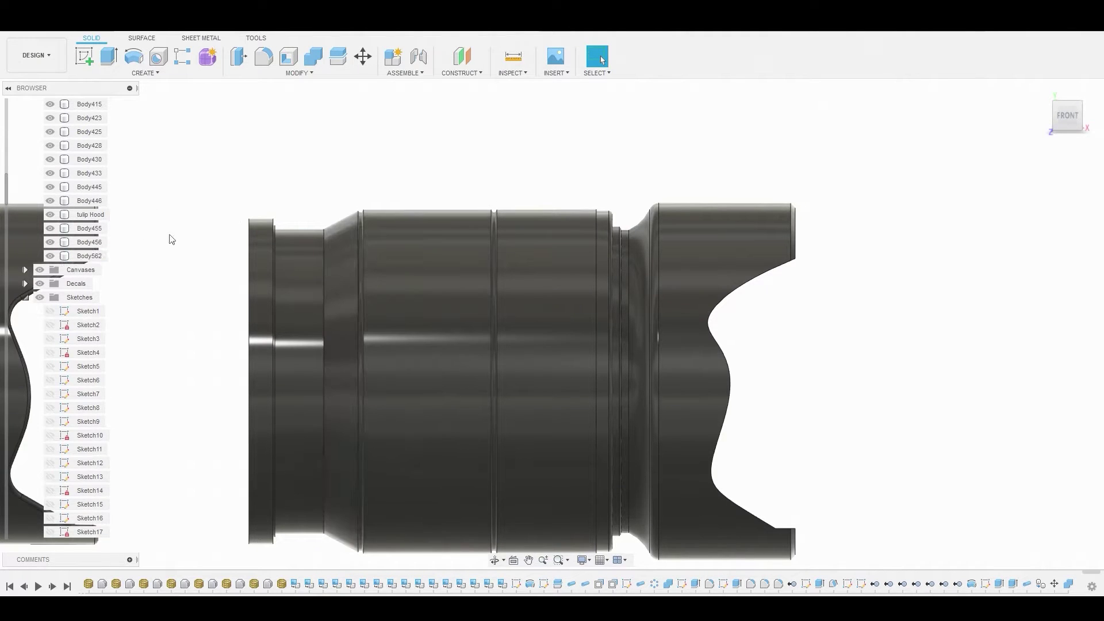
pyautogui.scroll(-2, 327, 205)
# - On the front plane, draw a 2.900 mm line along the barrel's top edge
pyautogui.click(87, 63)
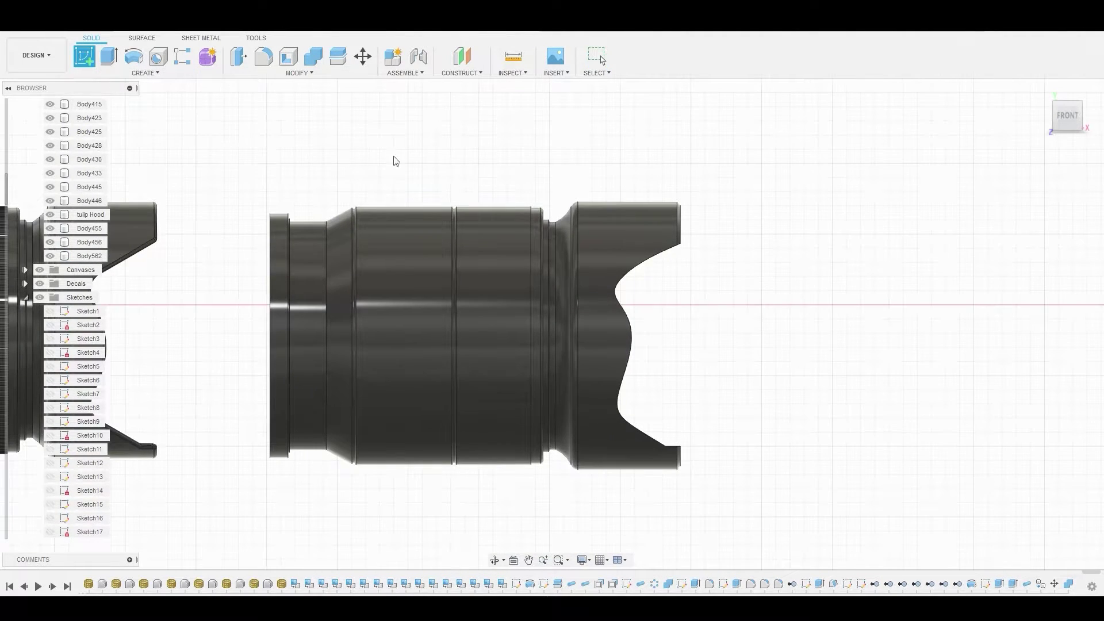
pyautogui.click(464, 179)
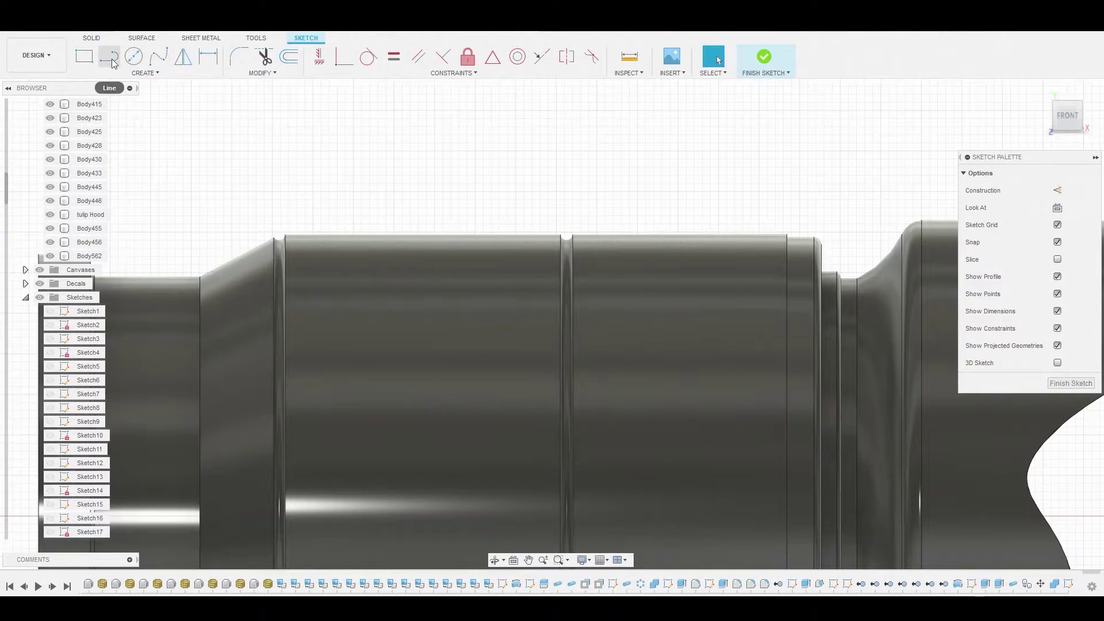
pyautogui.click(109, 58)
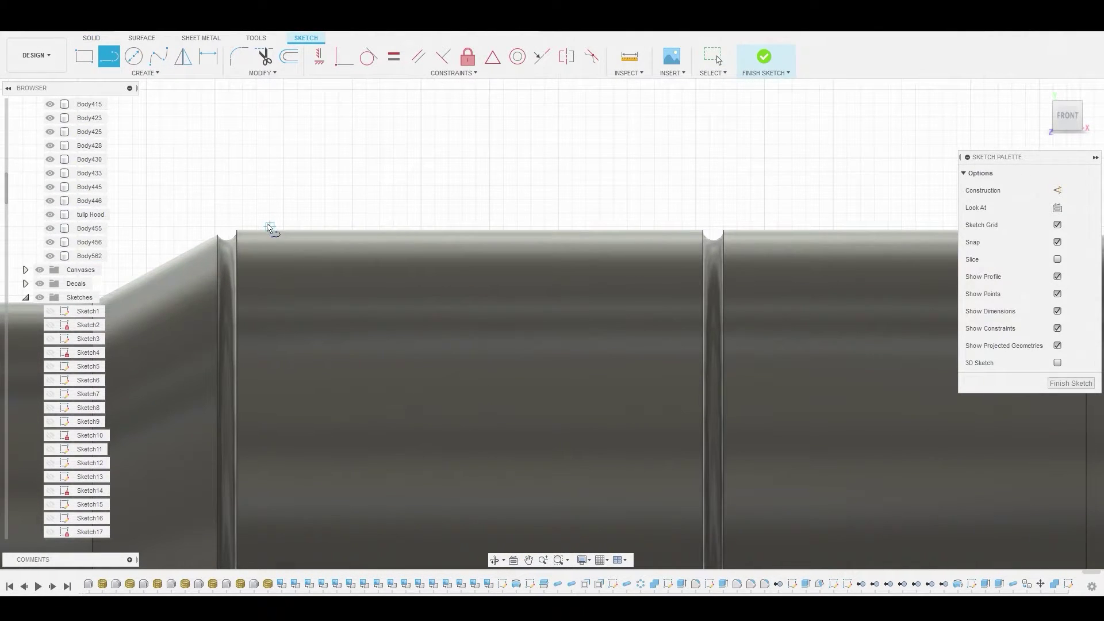
pyautogui.click(269, 227)
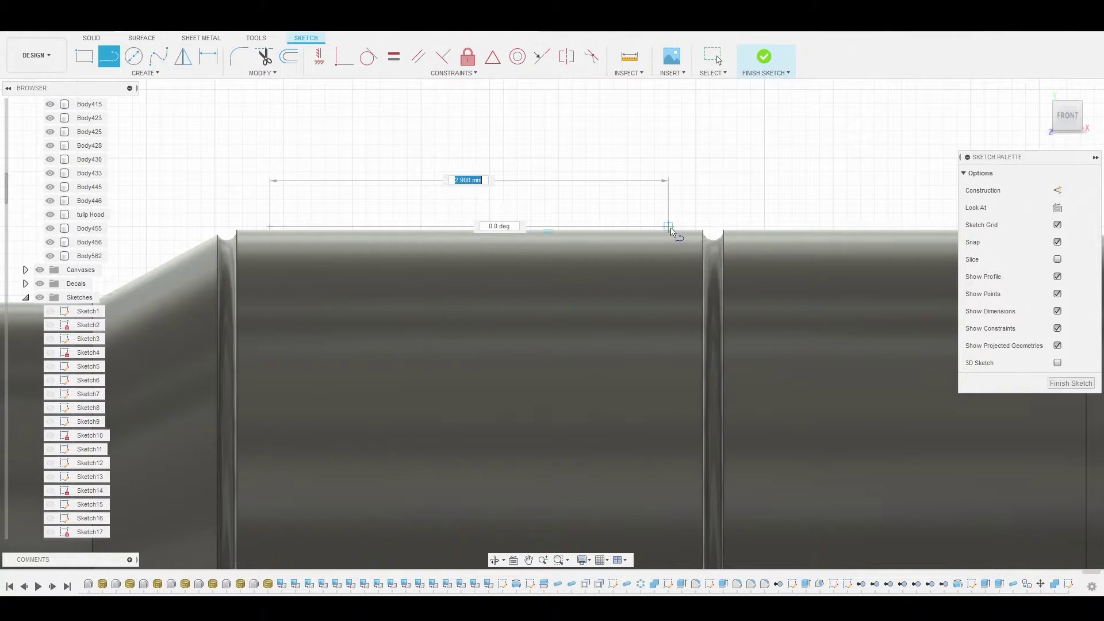
pyautogui.click(669, 228)
pyautogui.rightClick(638, 216)
pyautogui.click(609, 219)
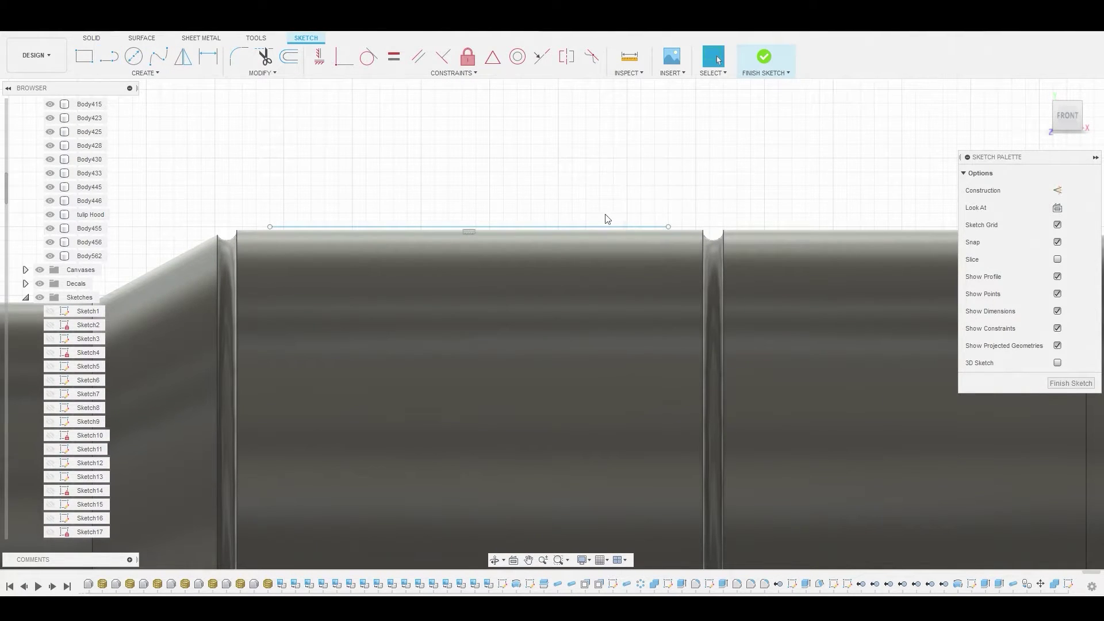
# - Finish the sketch and look over the barrel
pyautogui.scroll(-3, 592, 210)
pyautogui.click(762, 61)
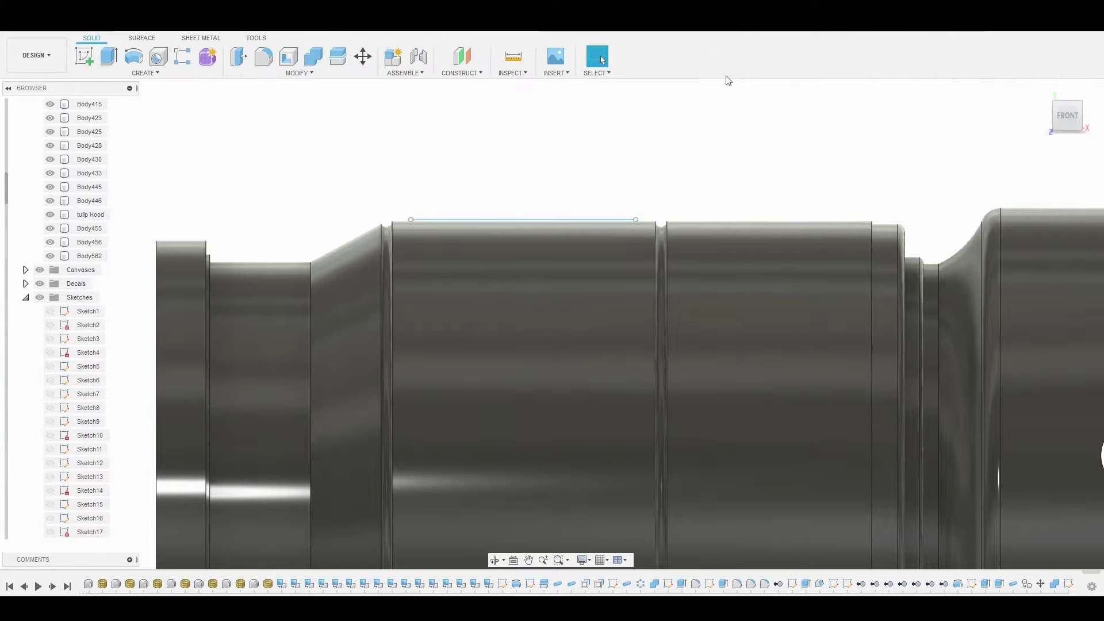
pyautogui.scroll(-5, 360, 153)
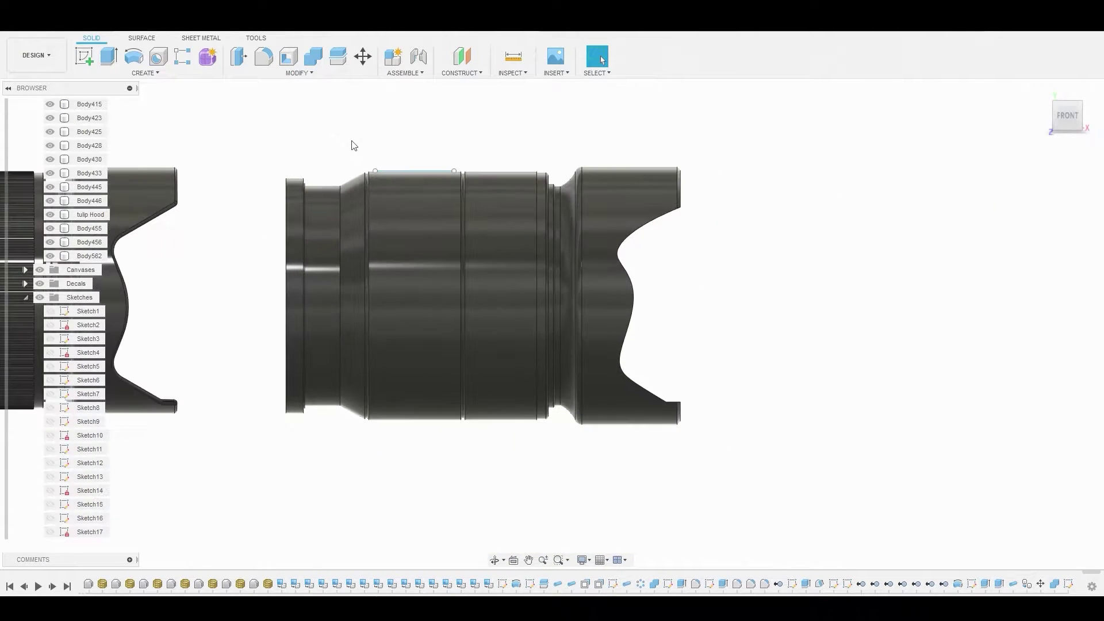
pyautogui.scroll(5, 448, 184)
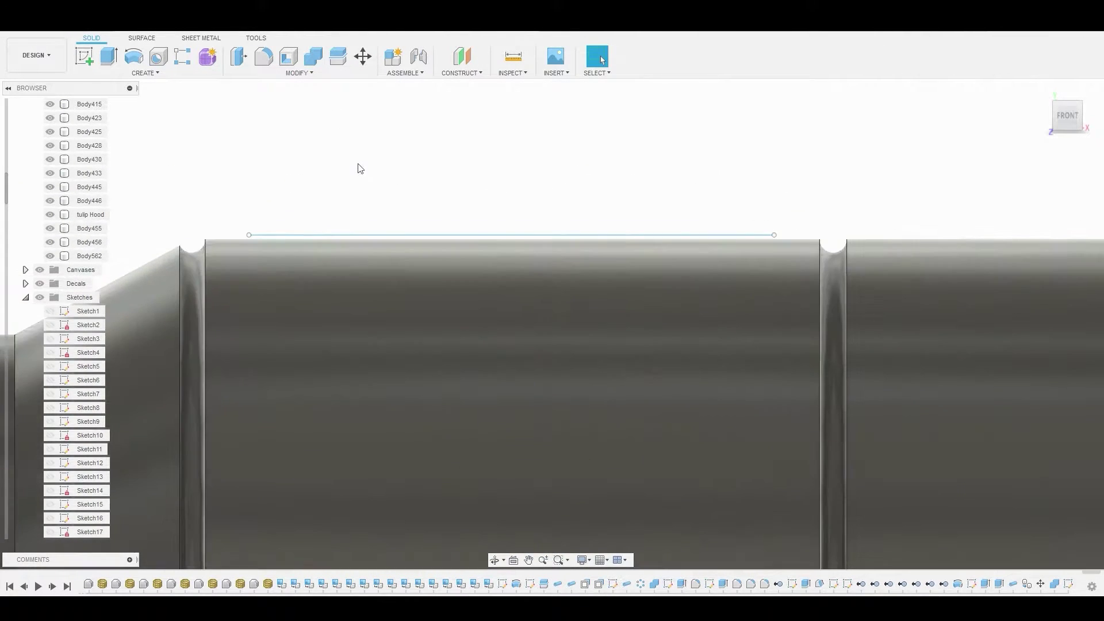
pyautogui.scroll(-5, 405, 192)
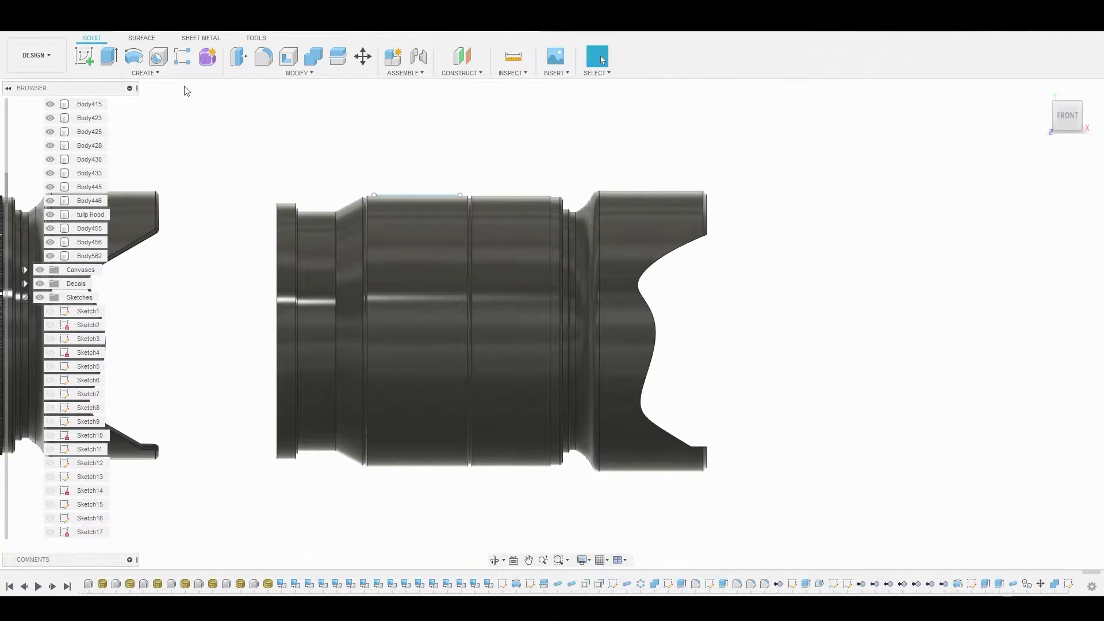
pyautogui.click(131, 74)
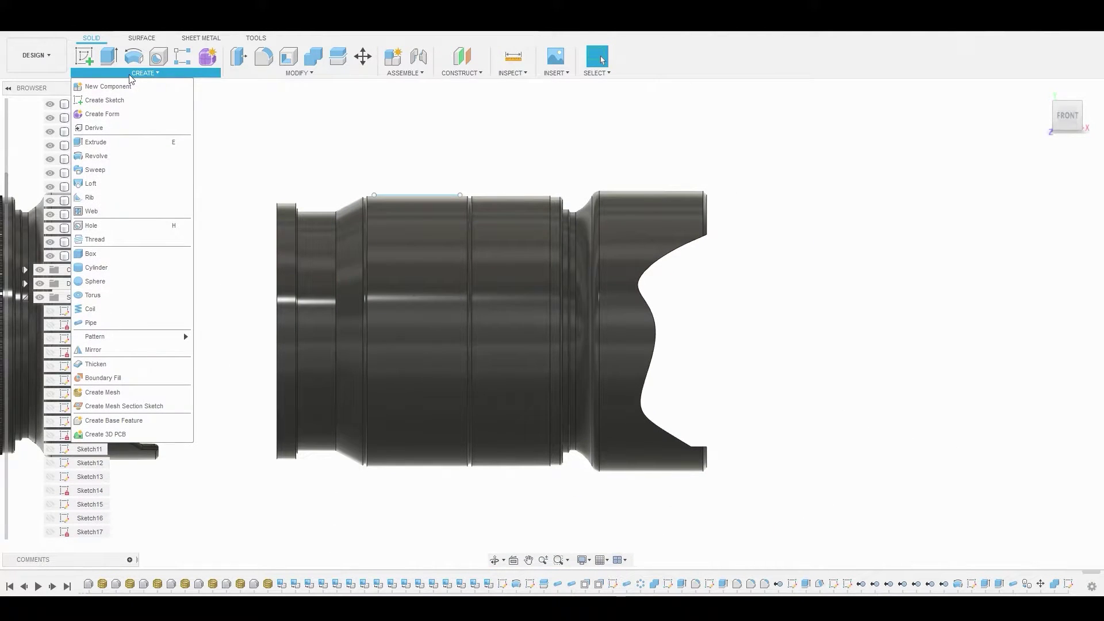
# - Pipe the sketched line into a 0.15 mm circular rod as a new body
pyautogui.moveTo(115, 334)
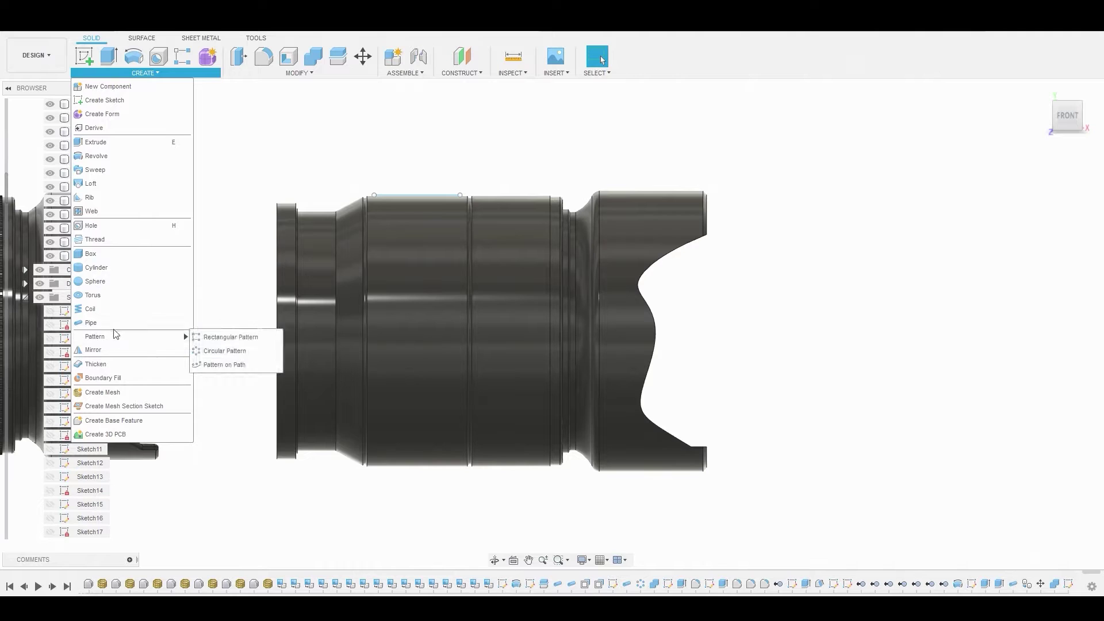
pyautogui.scroll(5, 419, 210)
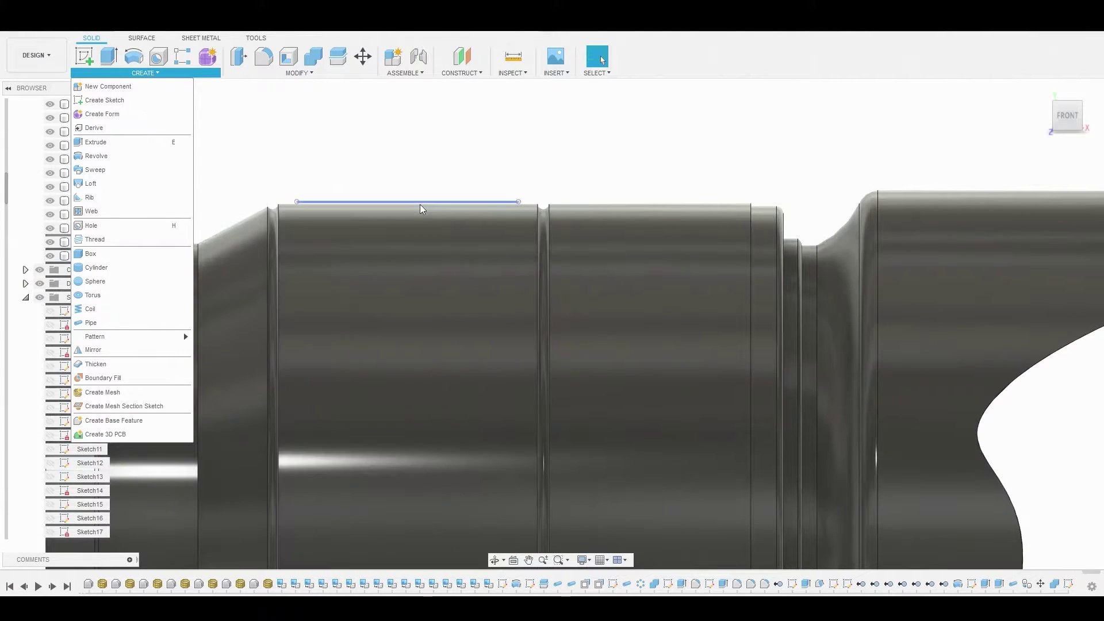
pyautogui.click(419, 205)
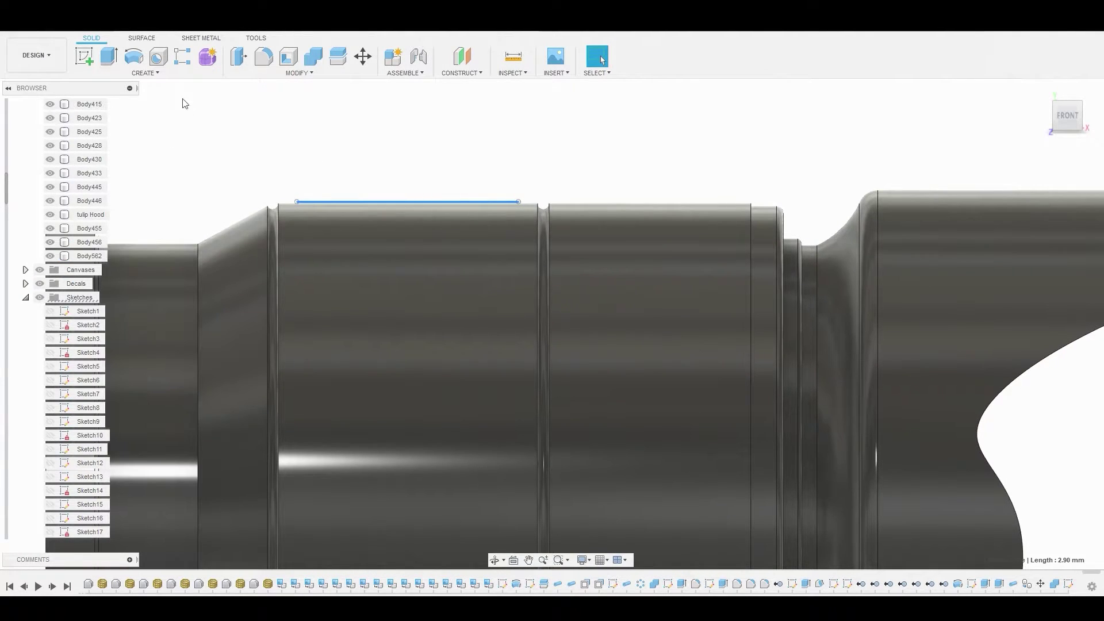
pyautogui.click(146, 73)
pyautogui.click(109, 325)
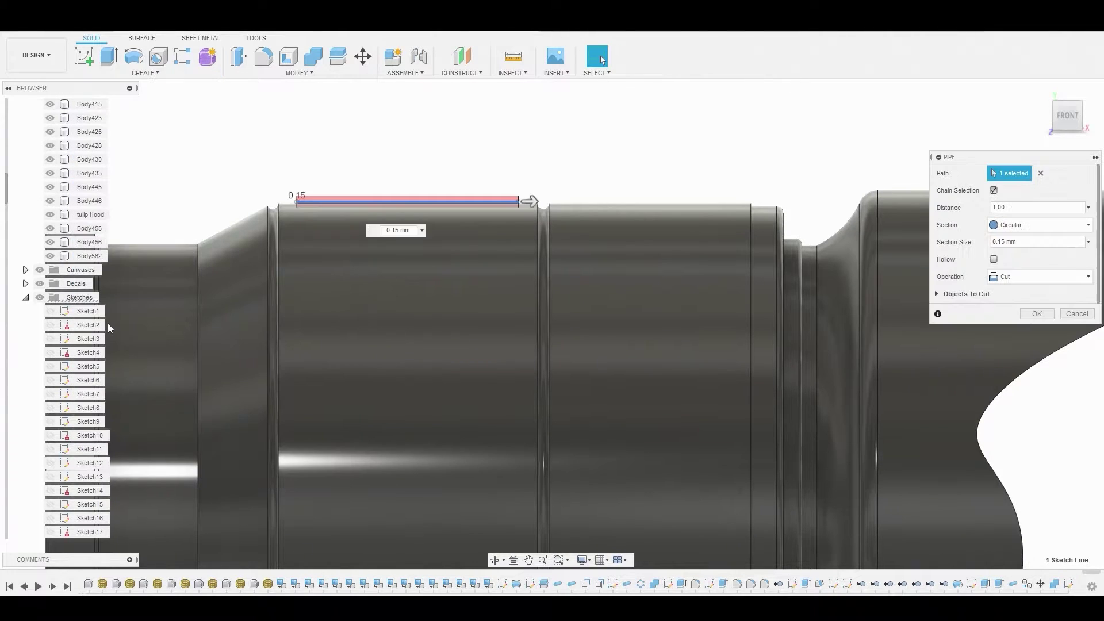
pyautogui.keyDown('shift'); pyautogui.moveTo(401, 207); pyautogui.dragTo(837, 198, button='middle'); pyautogui.keyUp('shift')
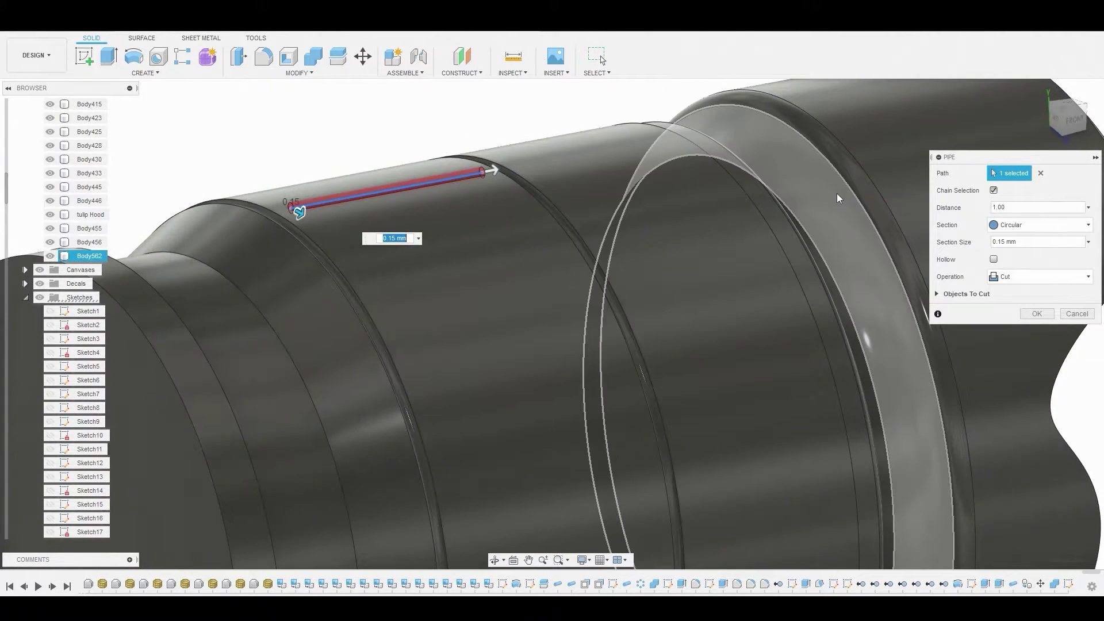
pyautogui.click(1035, 276)
pyautogui.click(1033, 330)
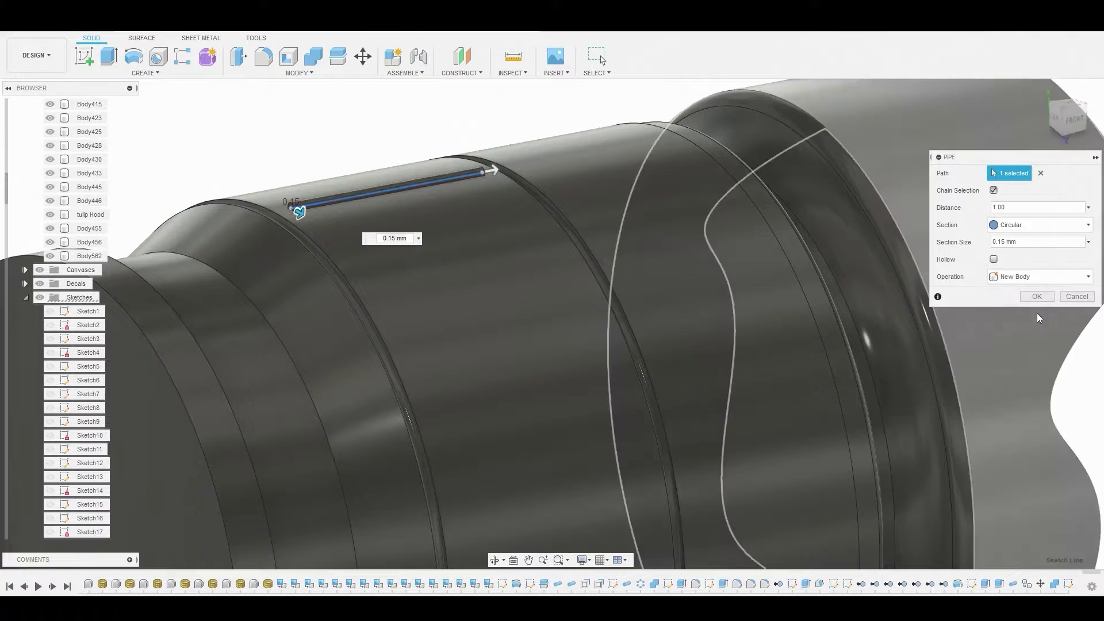
pyautogui.click(1036, 296)
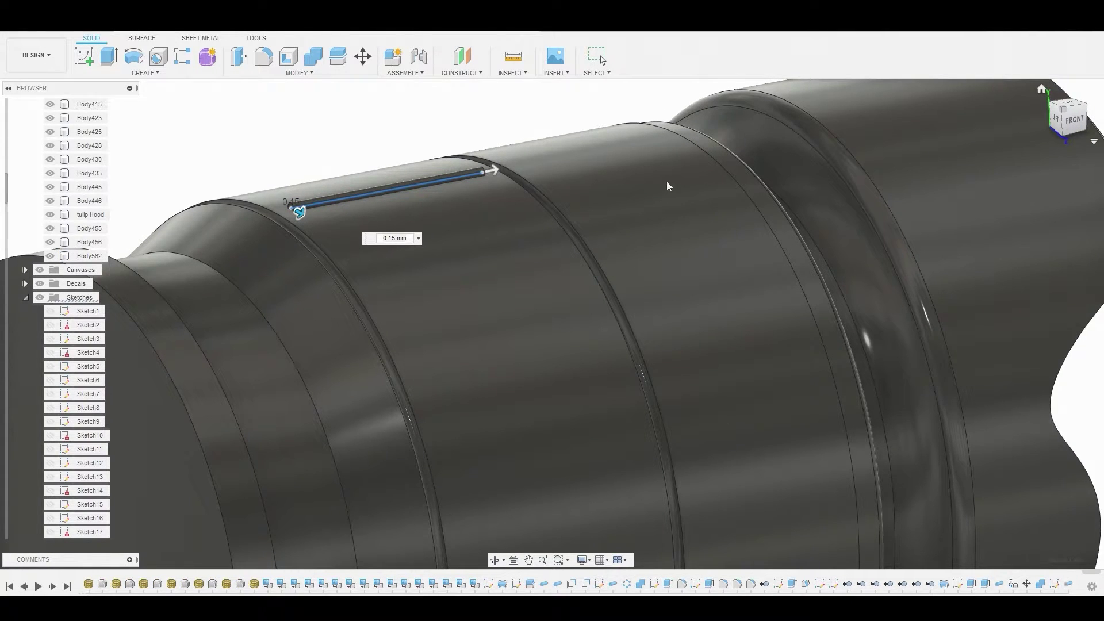
# - Circular-pattern the rod body 100 times around the barrel's circular edge
pyautogui.click(160, 75)
pyautogui.moveTo(140, 338)
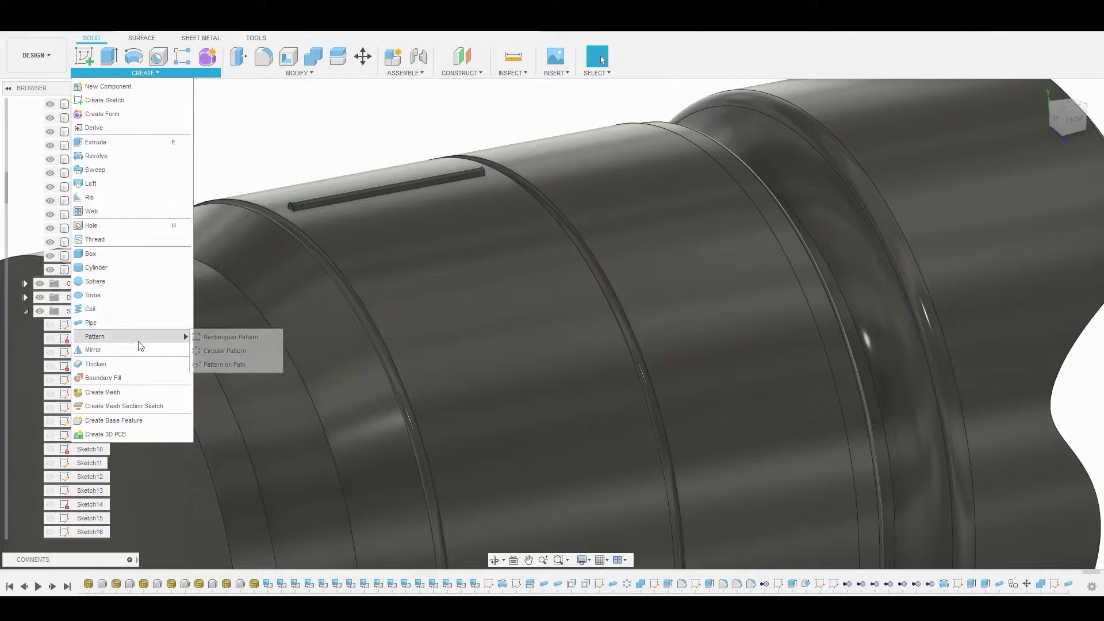
pyautogui.click(229, 351)
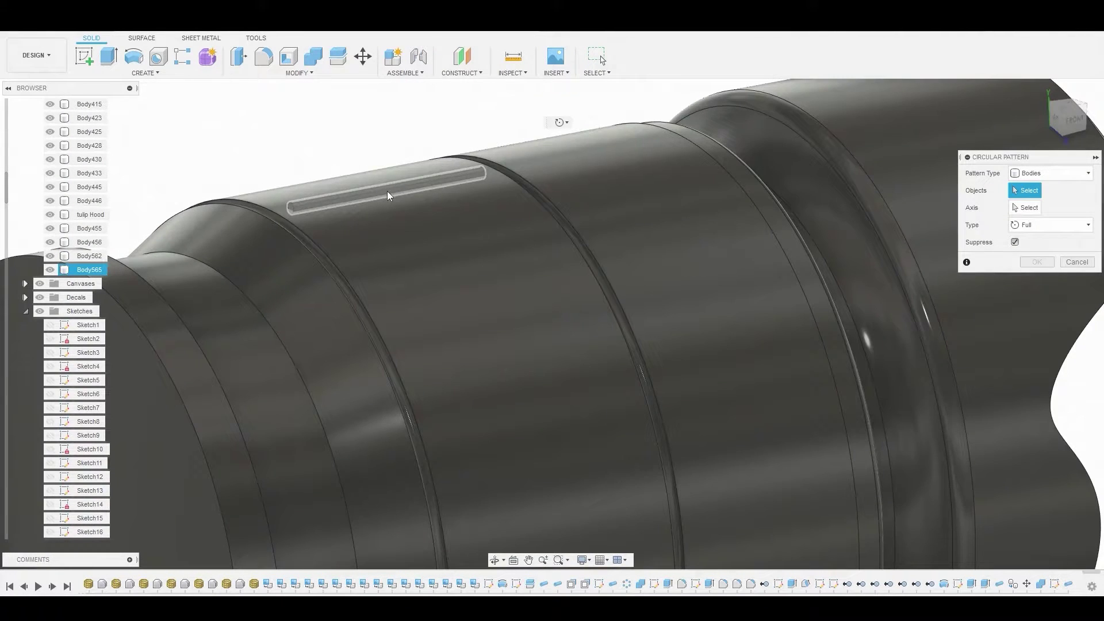
pyautogui.click(388, 191)
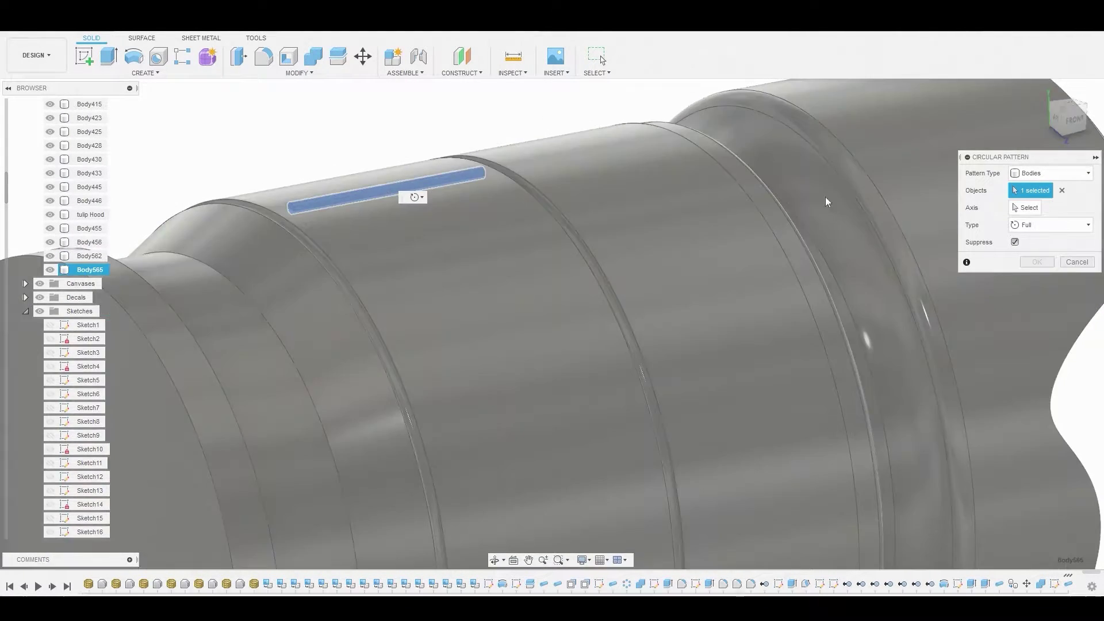
pyautogui.click(1013, 208)
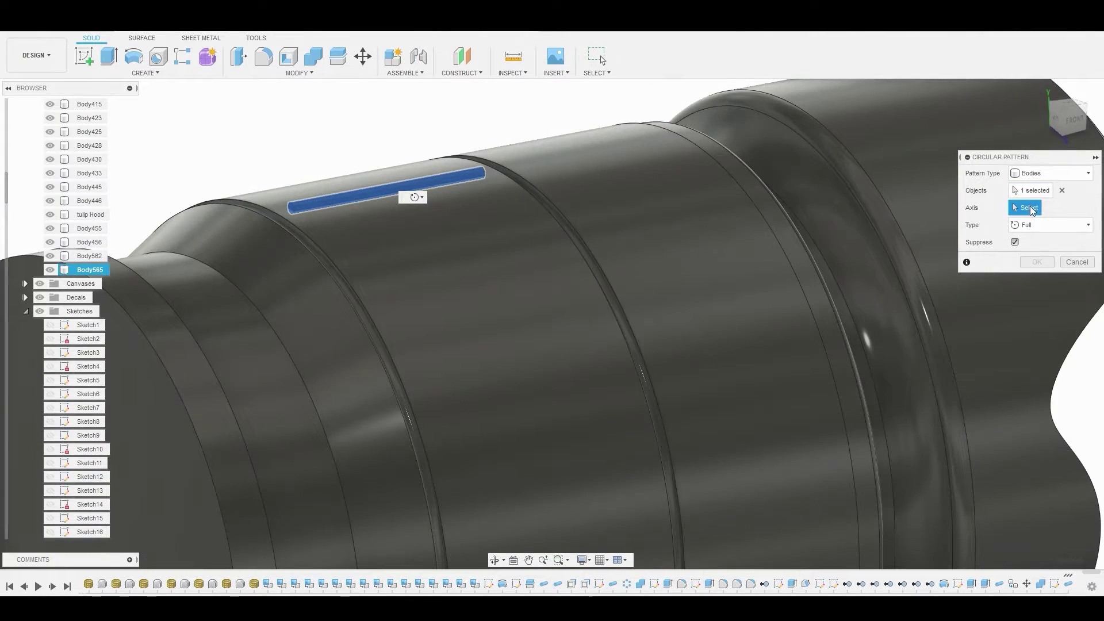
pyautogui.click(292, 225)
pyautogui.scroll(-5, 290, 198)
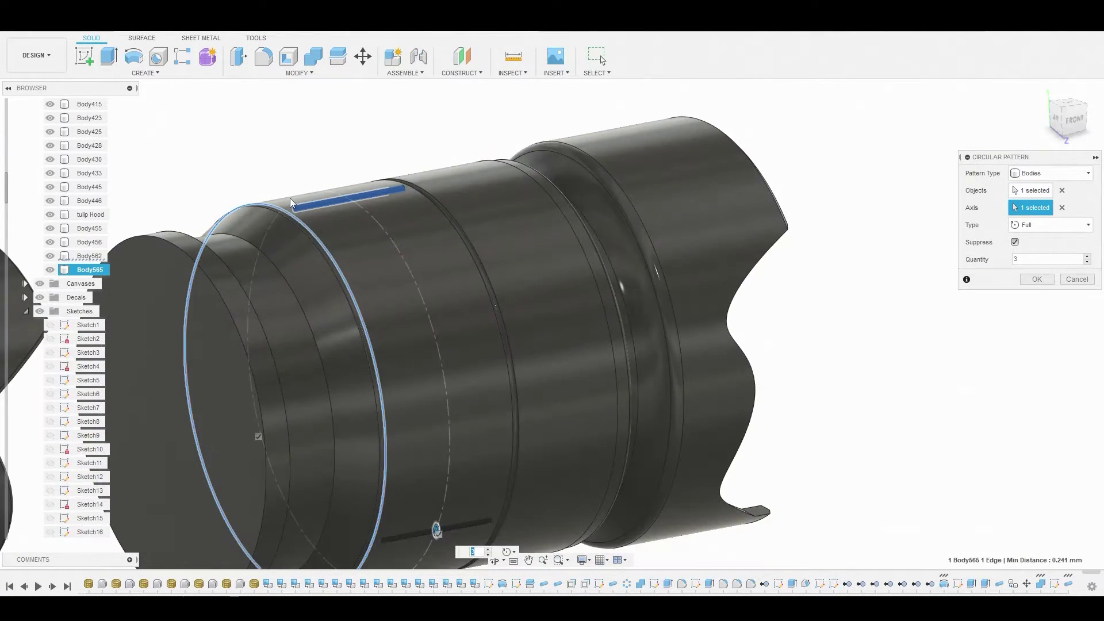
pyautogui.keyDown('shift'); pyautogui.moveTo(889, 266); pyautogui.dragTo(362, 277, button='middle'); pyautogui.keyUp('shift')
pyautogui.scroll(3, 329, 276)
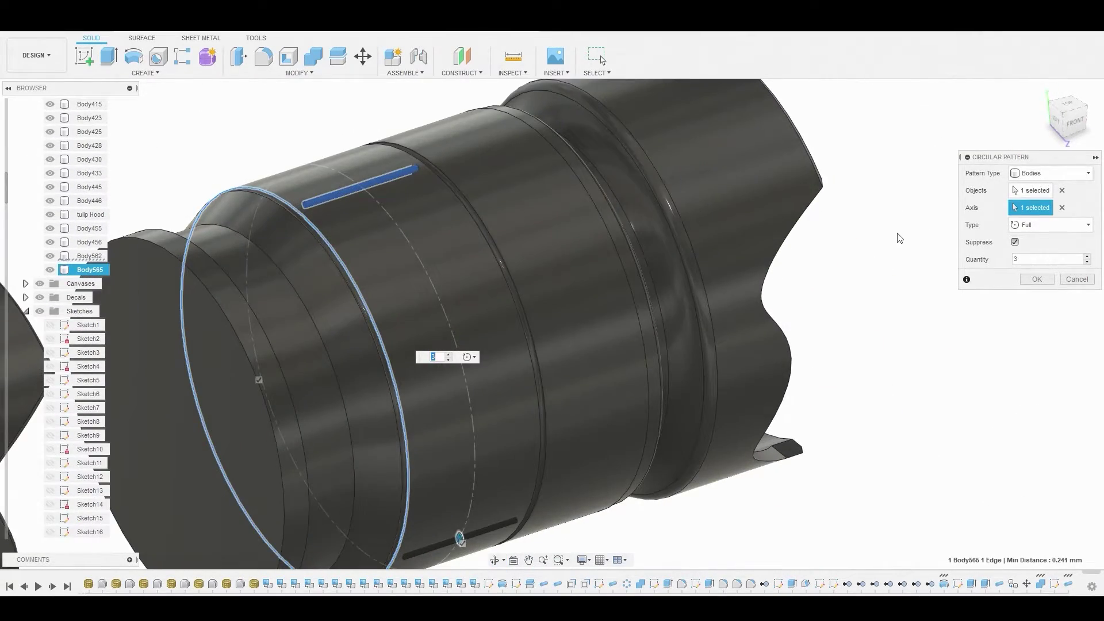
pyautogui.click(1050, 261)
pyautogui.write('100')
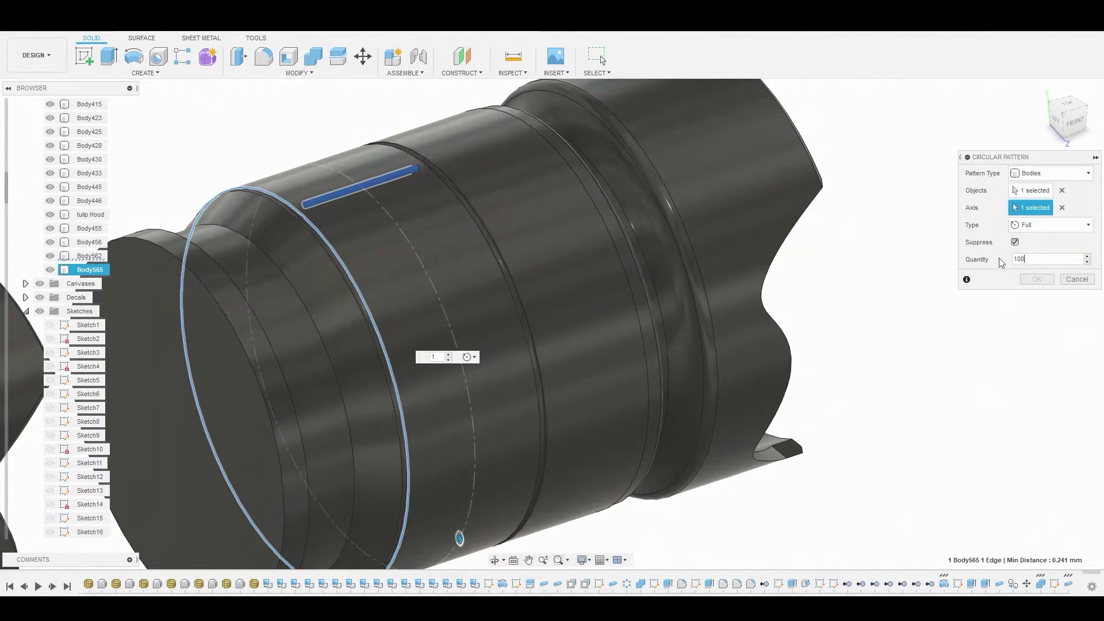
pyautogui.click(1036, 279)
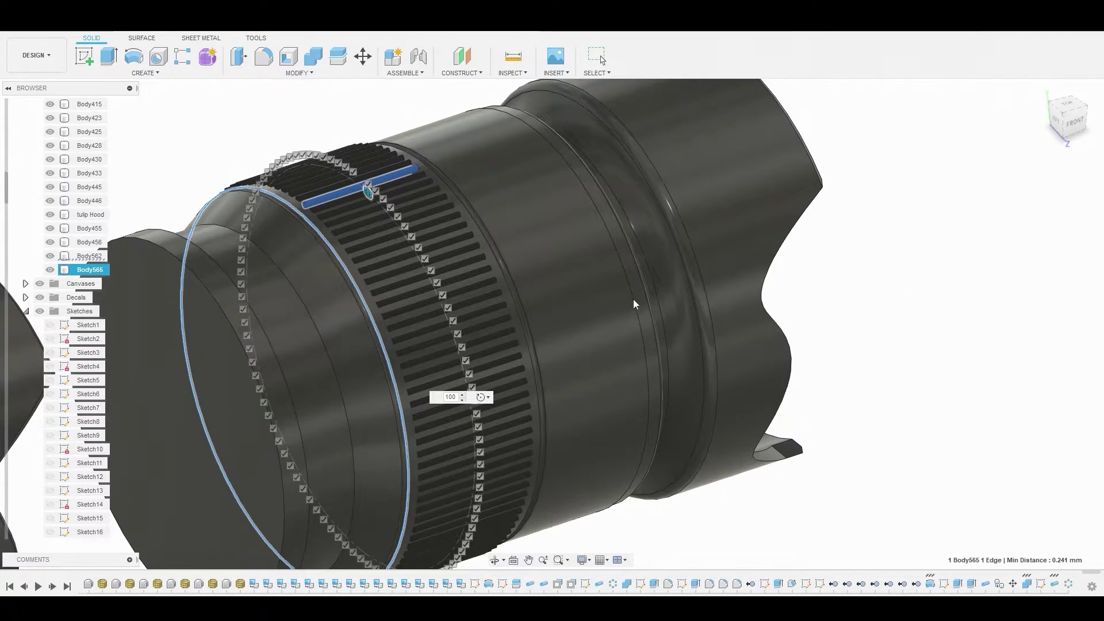
# - Start a Combine with the lens body as the target
pyautogui.keyDown('shift'); pyautogui.moveTo(529, 285); pyautogui.dragTo(598, 291, button='middle'); pyautogui.keyUp('shift')
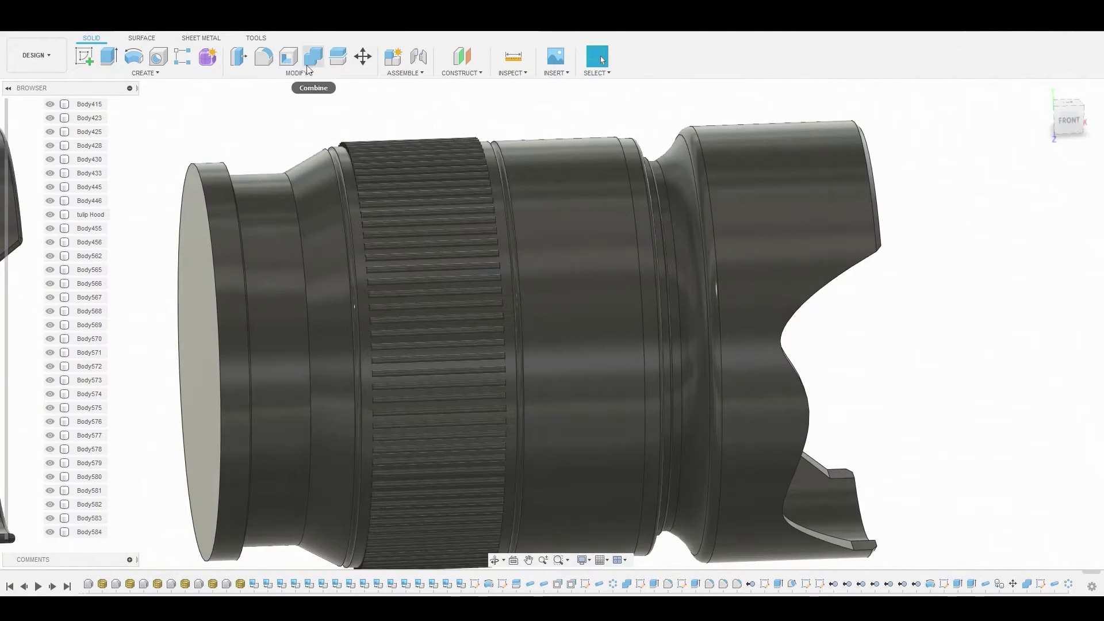
pyautogui.click(313, 57)
pyautogui.click(350, 188)
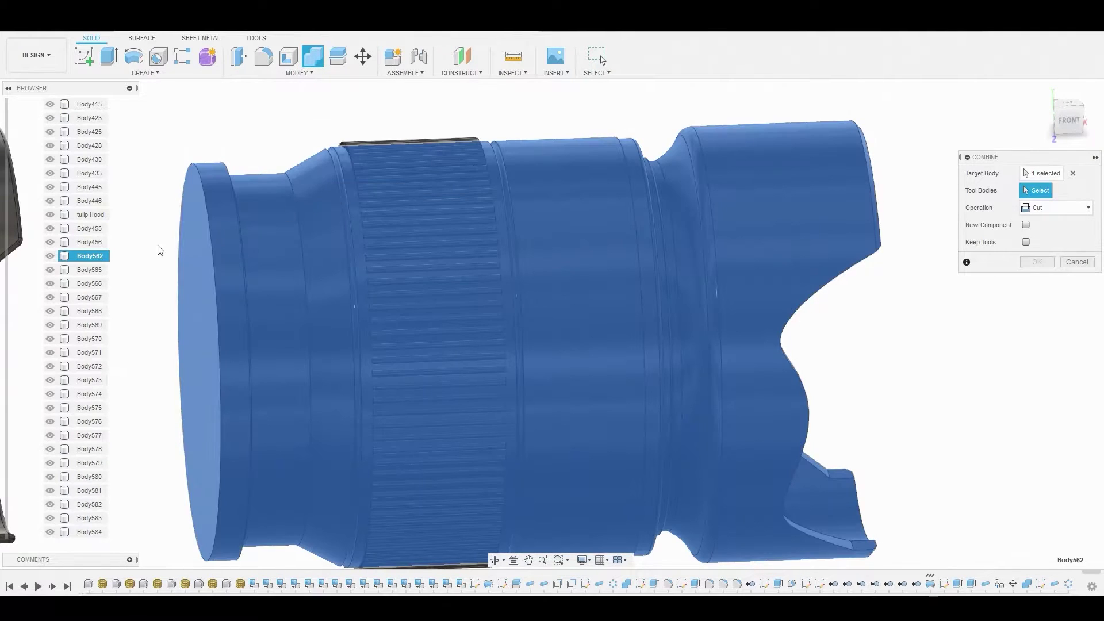
# - Cut all 100 rod bodies, through Body664, out of the lens barrel
pyautogui.click(89, 270)
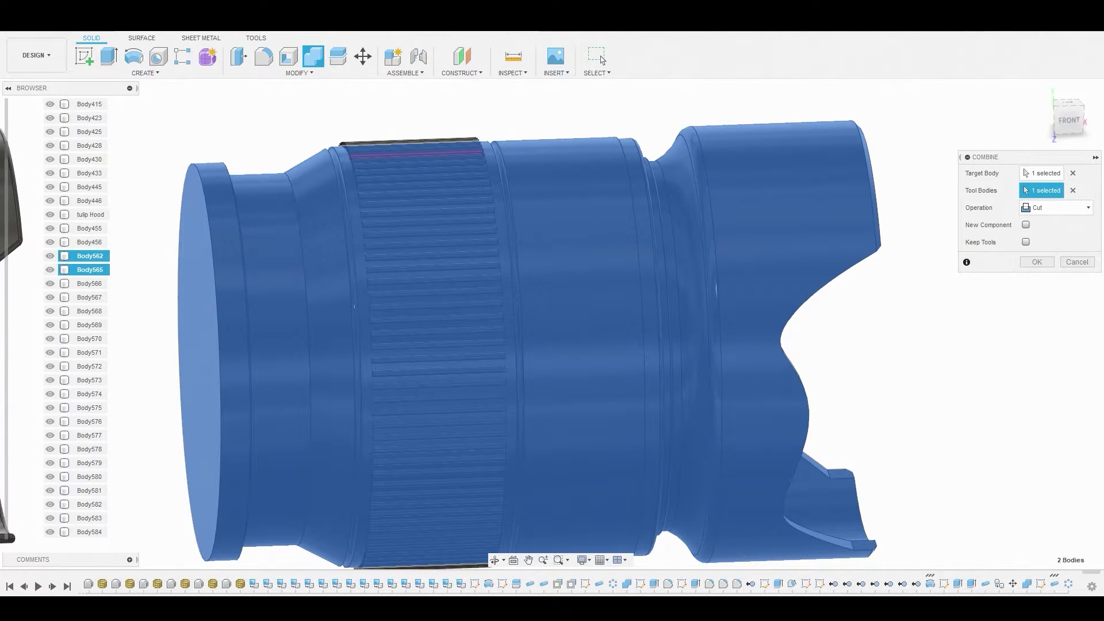
pyautogui.scroll(-5, 86, 230)
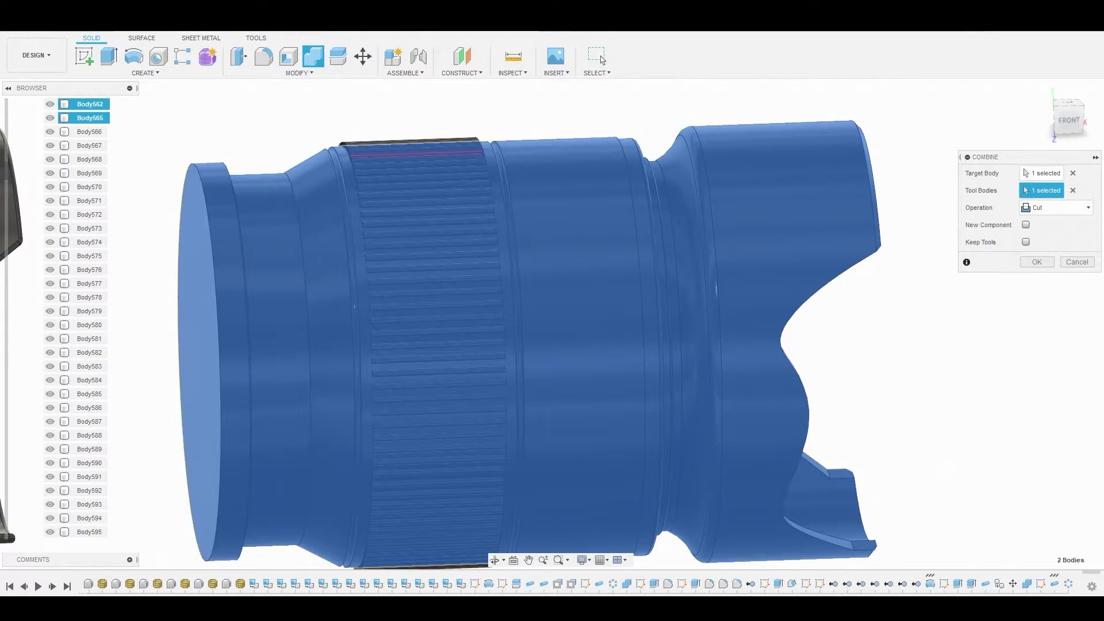
pyautogui.moveTo(8, 391); pyautogui.dragTo(8, 411)
pyautogui.moveTo(5, 487); pyautogui.dragTo(5, 511)
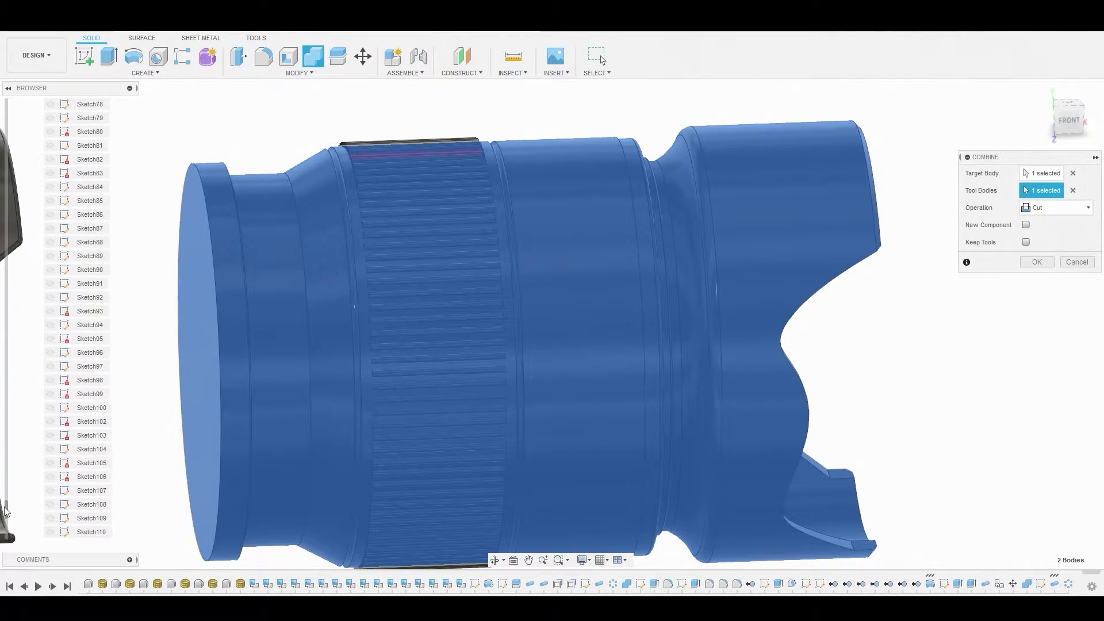
pyautogui.moveTo(5, 385)
pyautogui.mouseDown()
pyautogui.moveTo(9, 285)
pyautogui.moveTo(11, 318)
pyautogui.mouseUp()
pyautogui.click(86, 407)
pyautogui.keyDown('shift'); pyautogui.click(89, 104); pyautogui.keyUp('shift')
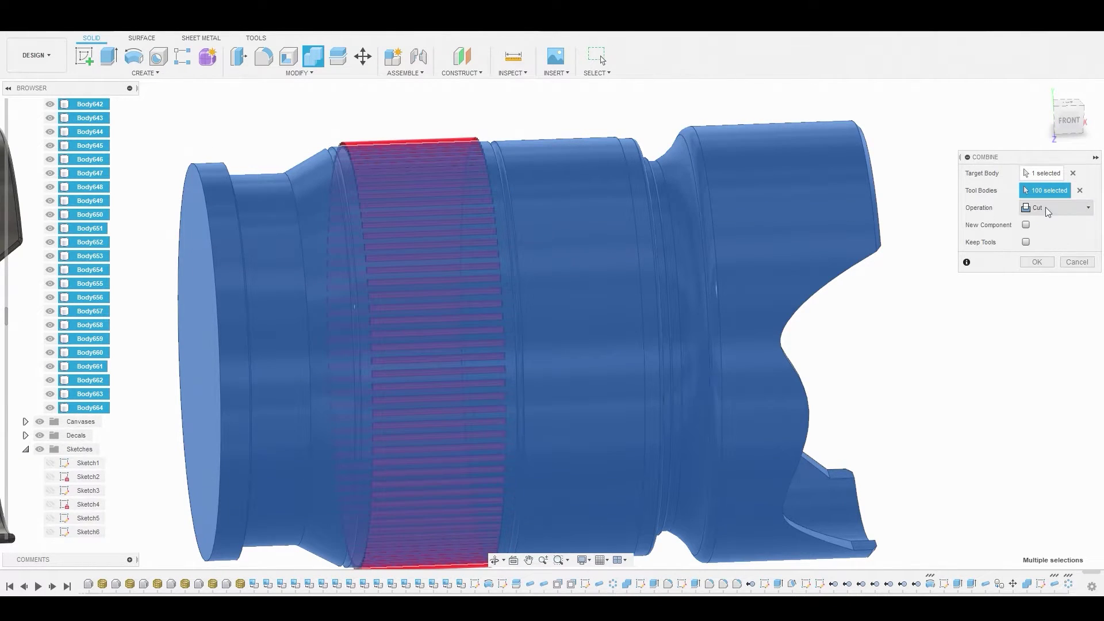
pyautogui.click(1037, 262)
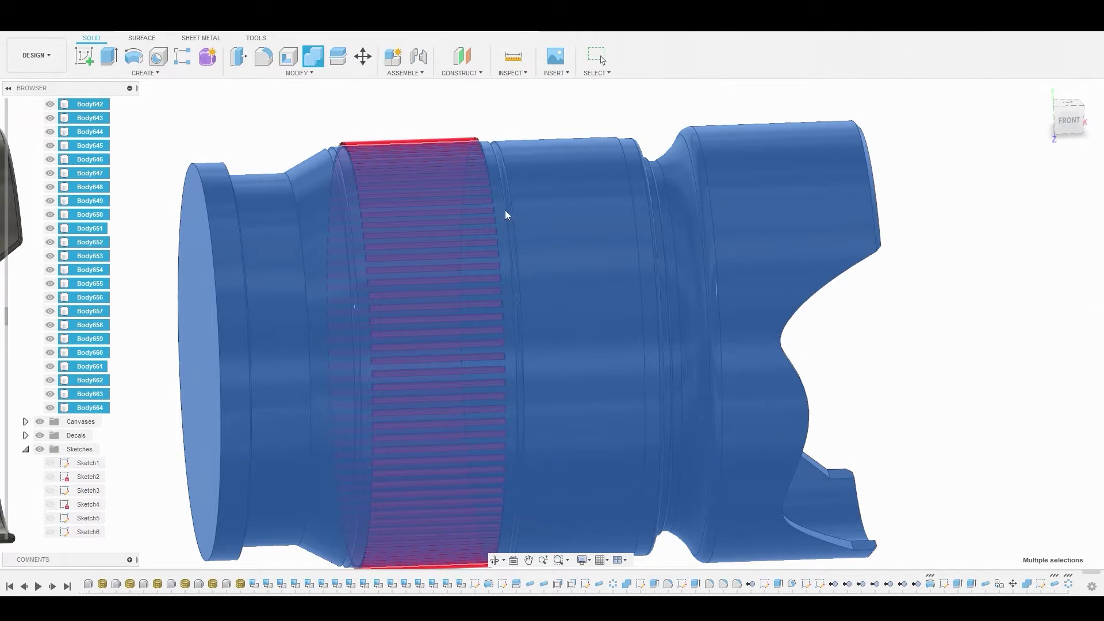
# - Apply the red appearance to the second lens's front ring and inner ring
pyautogui.scroll(-5, 493, 179)
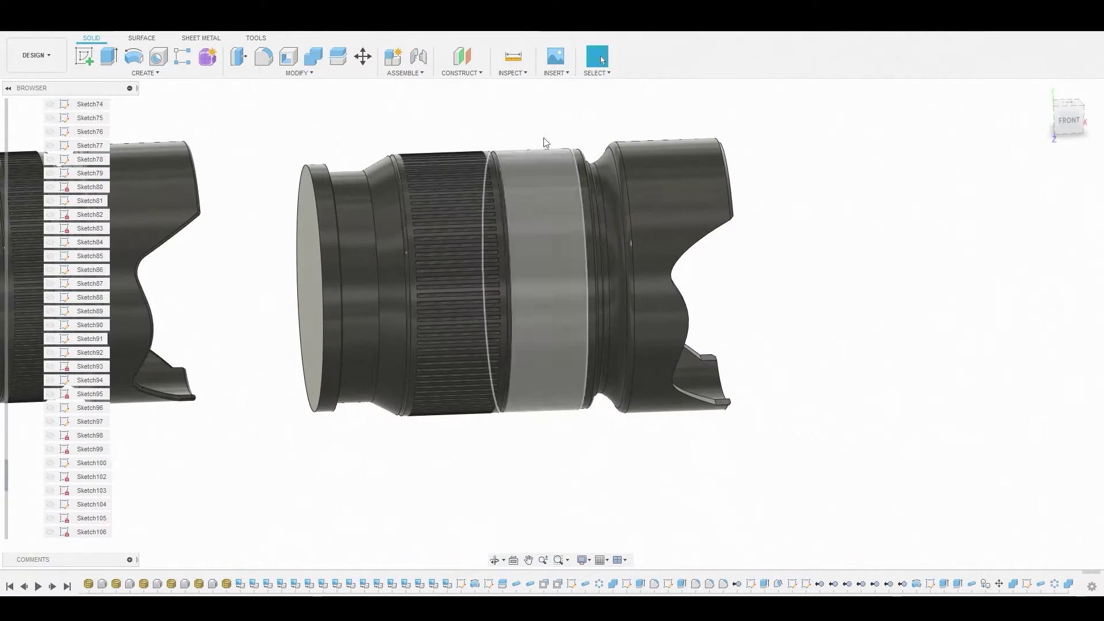
pyautogui.keyDown('shift'); pyautogui.moveTo(813, 143); pyautogui.dragTo(802, 194, button='middle'); pyautogui.keyUp('shift')
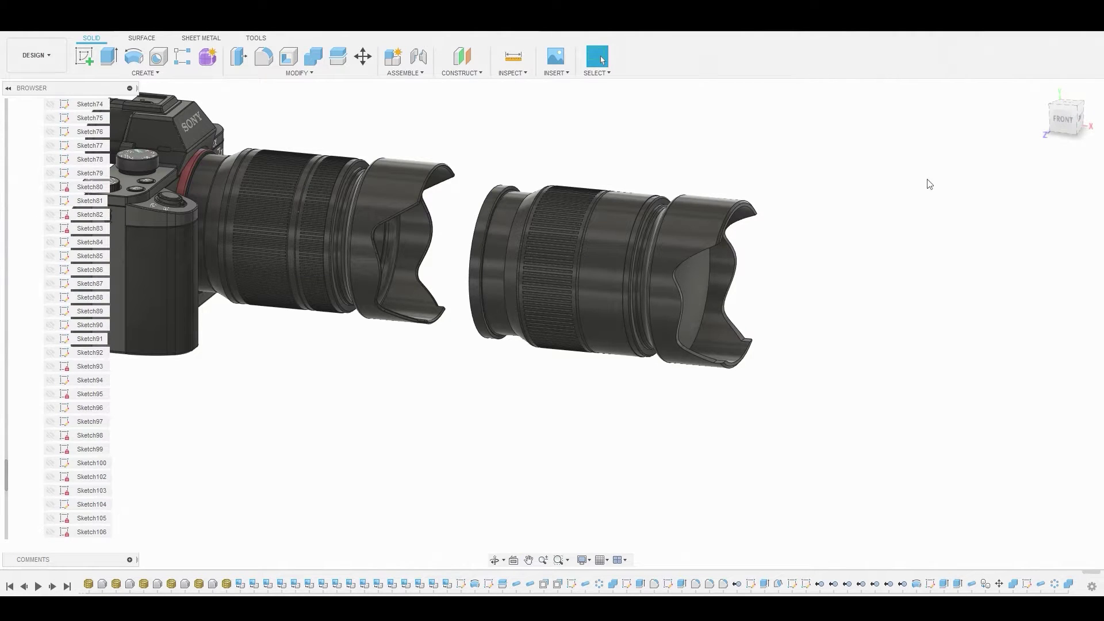
pyautogui.click(1096, 156)
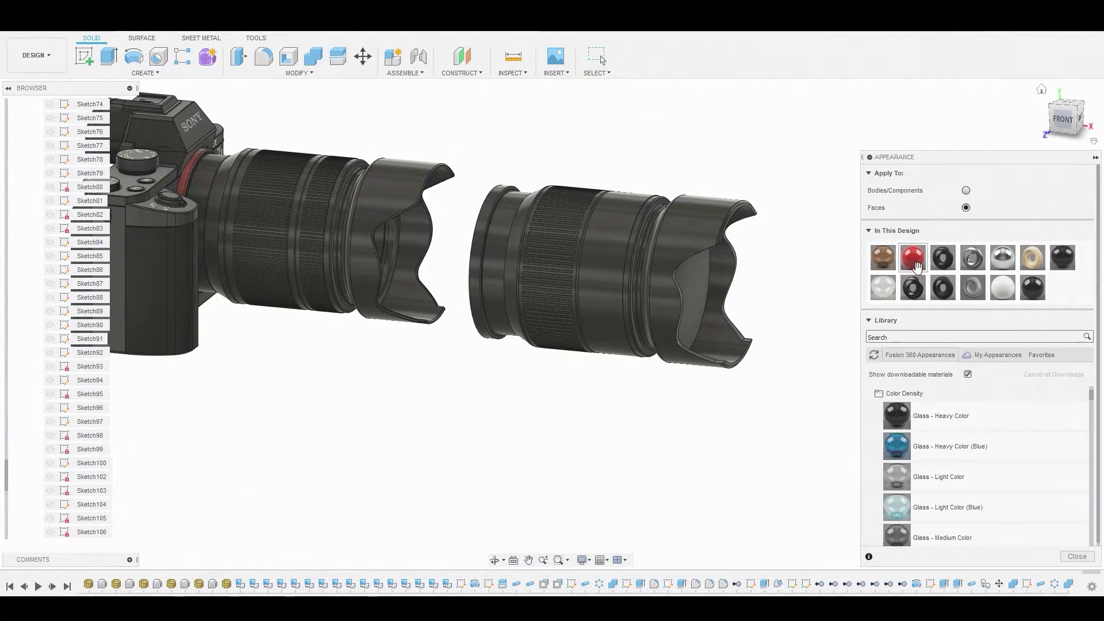
pyautogui.moveTo(913, 257); pyautogui.dragTo(491, 181)
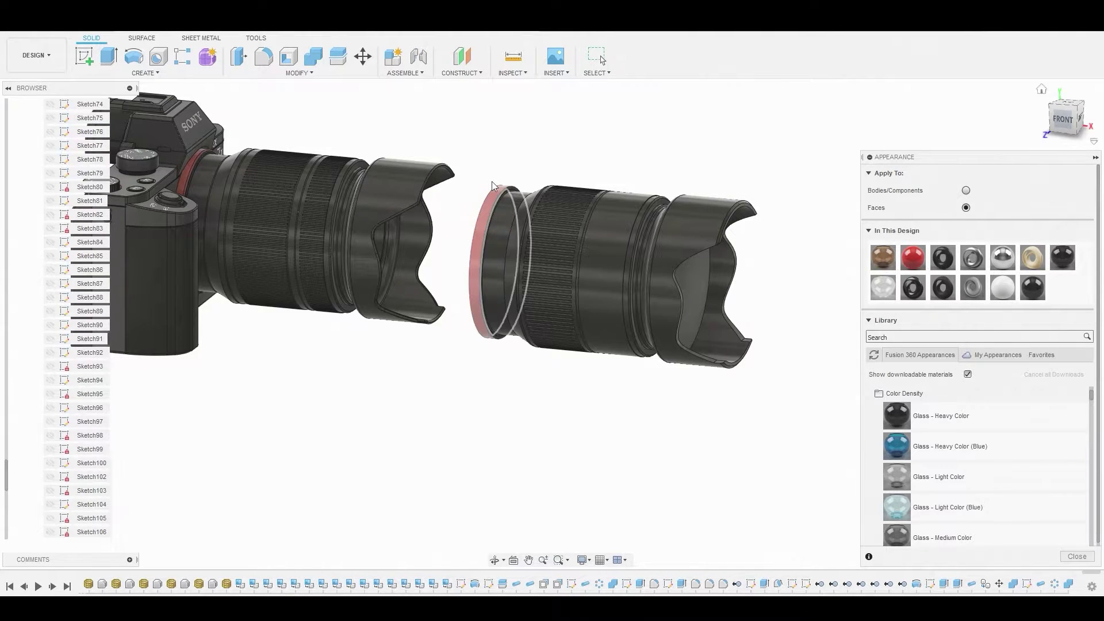
pyautogui.scroll(5, 492, 182)
pyautogui.moveTo(912, 257); pyautogui.dragTo(592, 180)
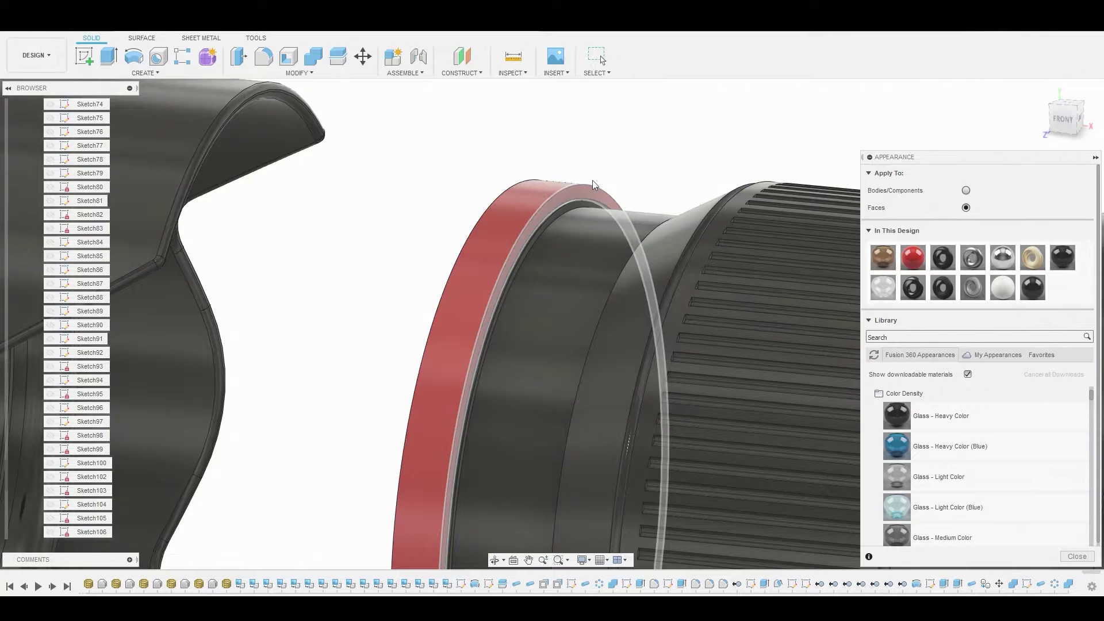
pyautogui.scroll(-10, 593, 180)
pyautogui.scroll(-2, 771, 149)
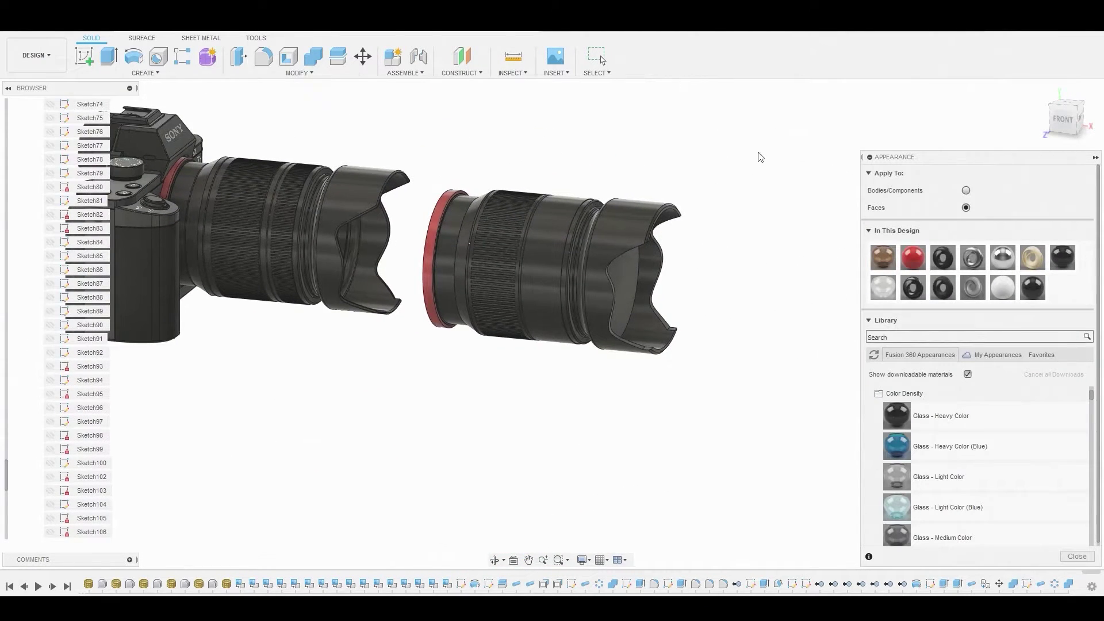
pyautogui.click(1095, 158)
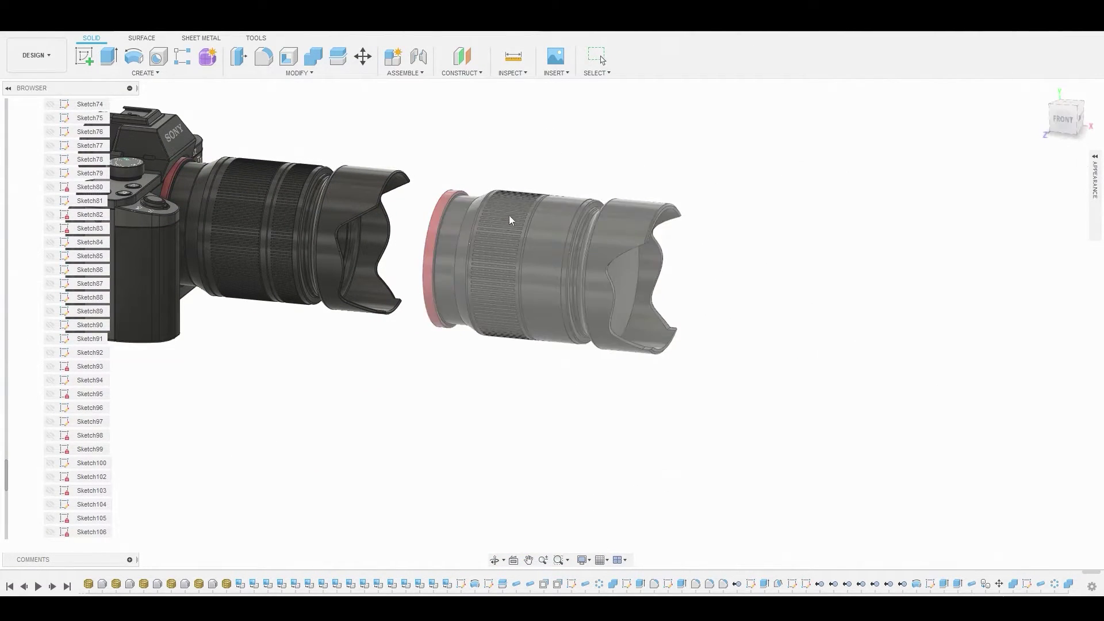
pyautogui.scroll(3, 690, 259)
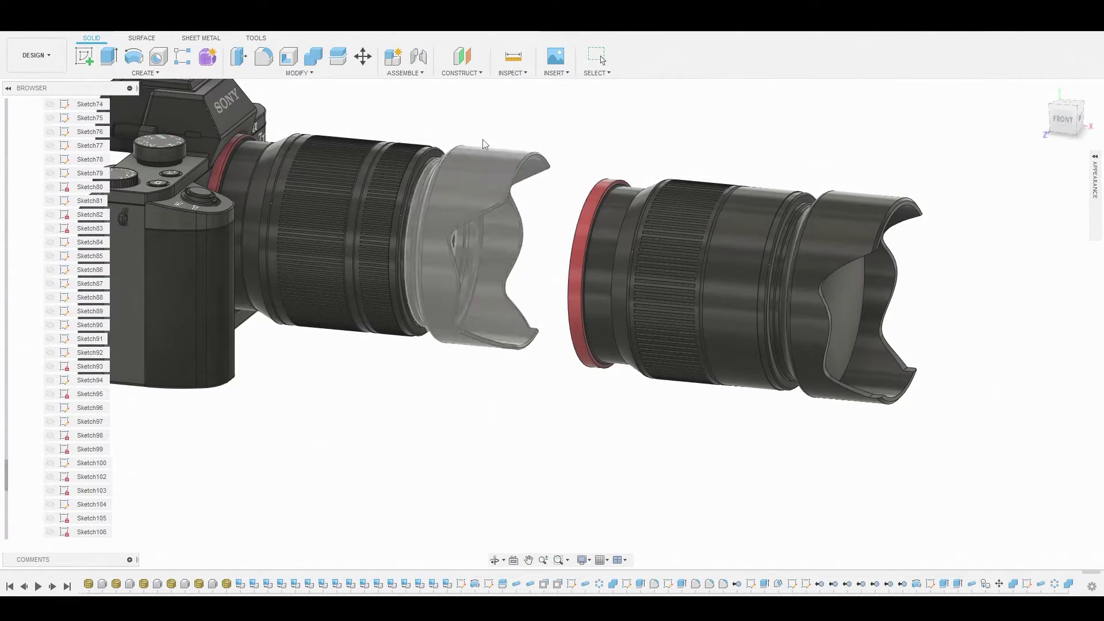
pyautogui.keyDown('shift'); pyautogui.moveTo(827, 260); pyautogui.dragTo(881, 261, button='middle'); pyautogui.keyUp('shift')
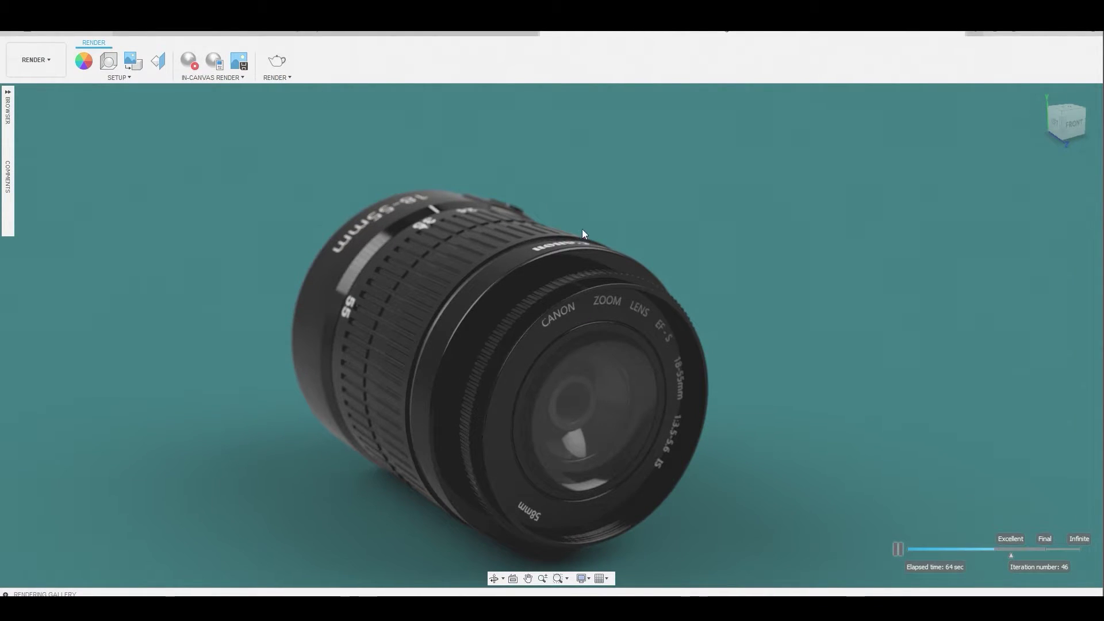
# - Stop the in-canvas render of the Canon lens on the teal backdrop
pyautogui.click(190, 60)
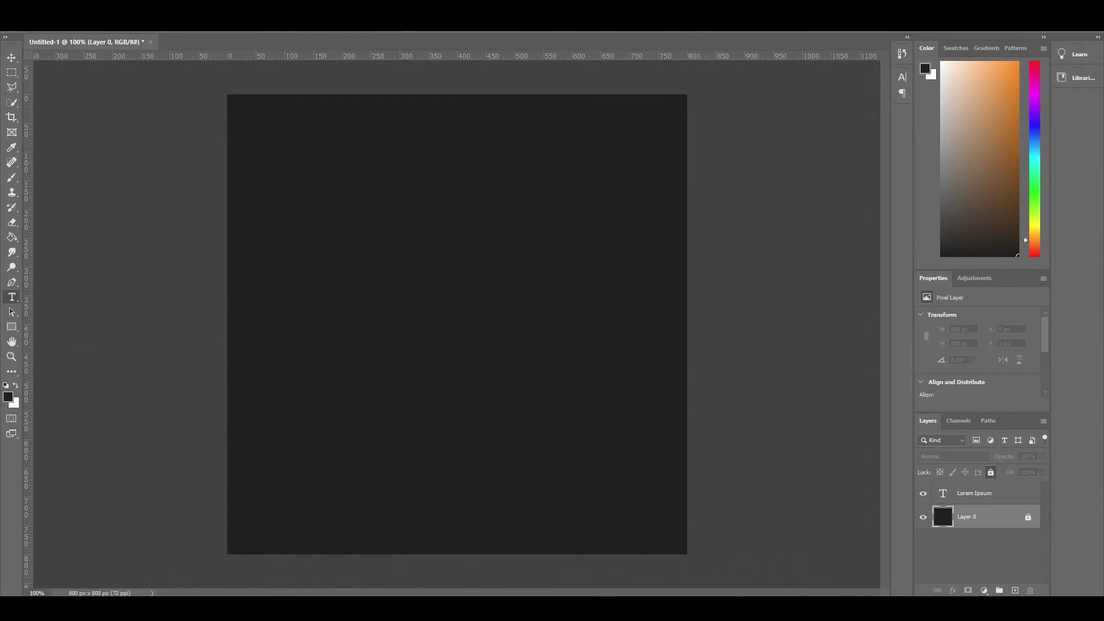
# - Create an 800 × 800 document and fill its unlocked background dark
pyautogui.hotkey('alt', 'f')
pyautogui.press('n')
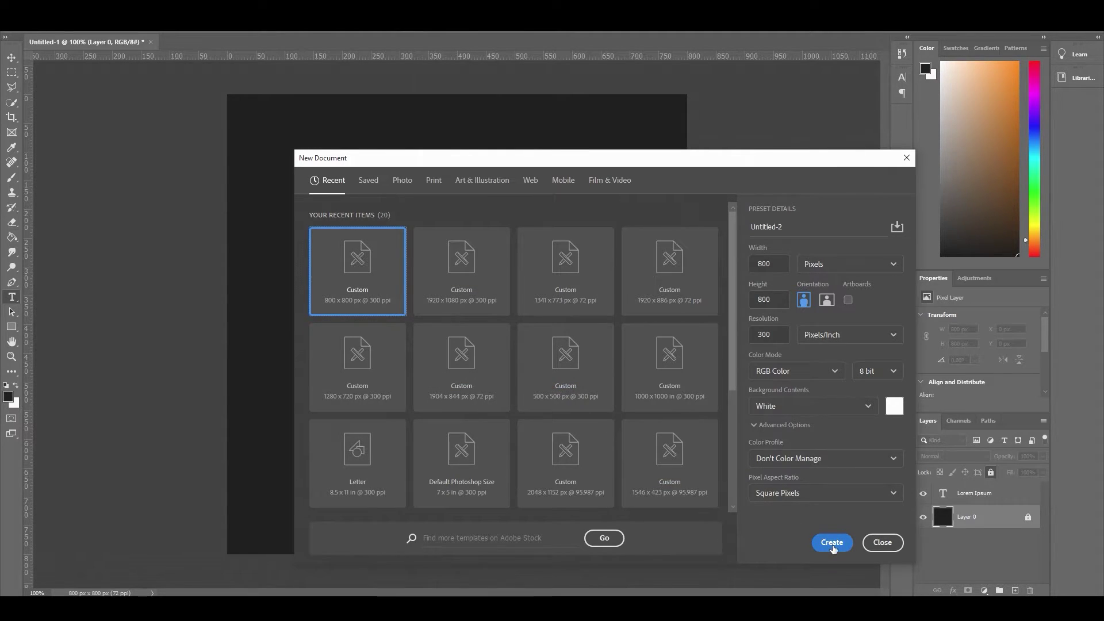
pyautogui.click(832, 543)
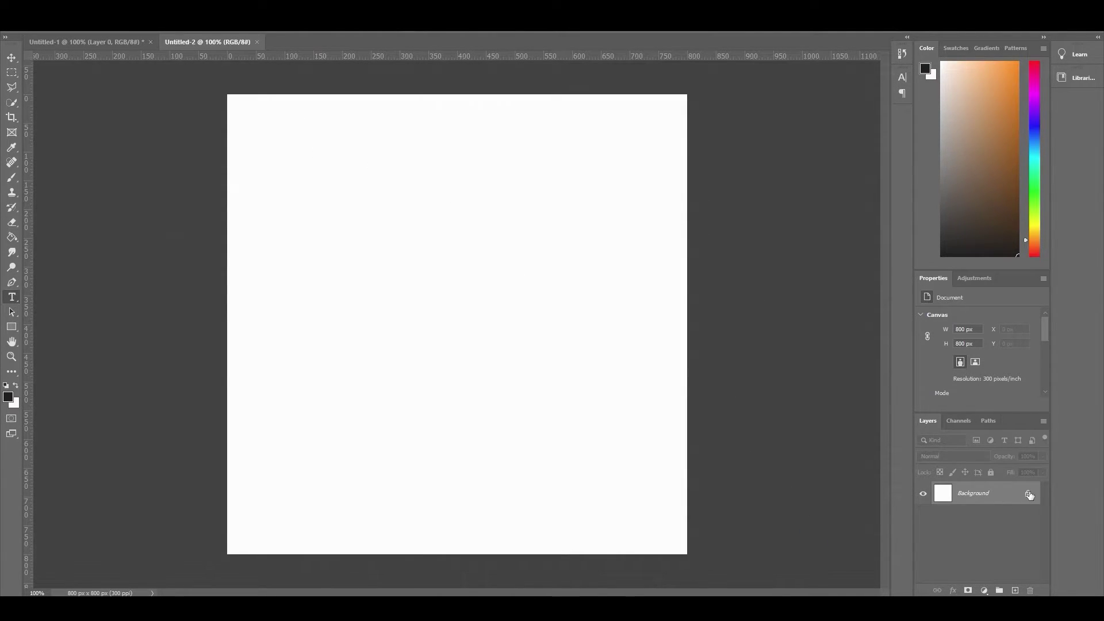
pyautogui.click(1028, 494)
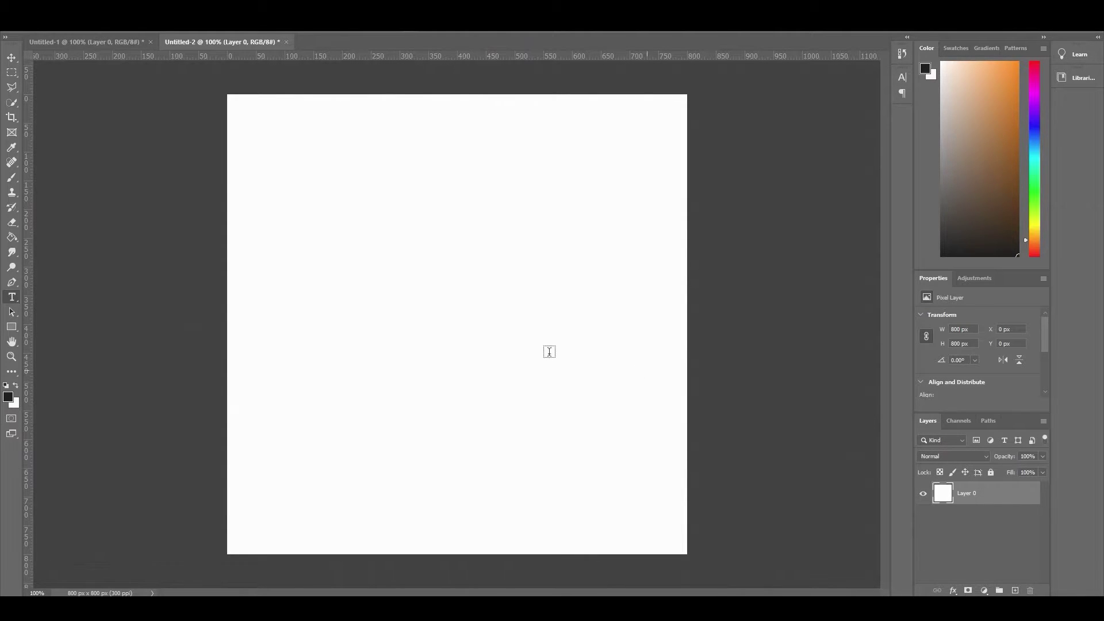
pyautogui.click(453, 300)
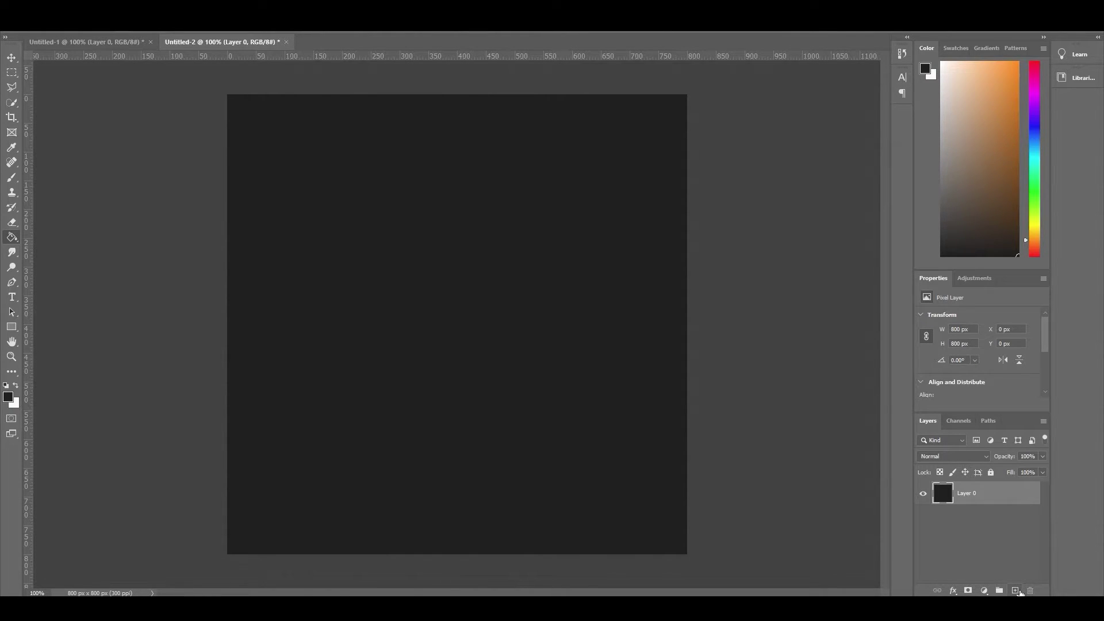
# - Add a new layer with white 'Fusion 360' text and hide the dark layer
pyautogui.click(1015, 591)
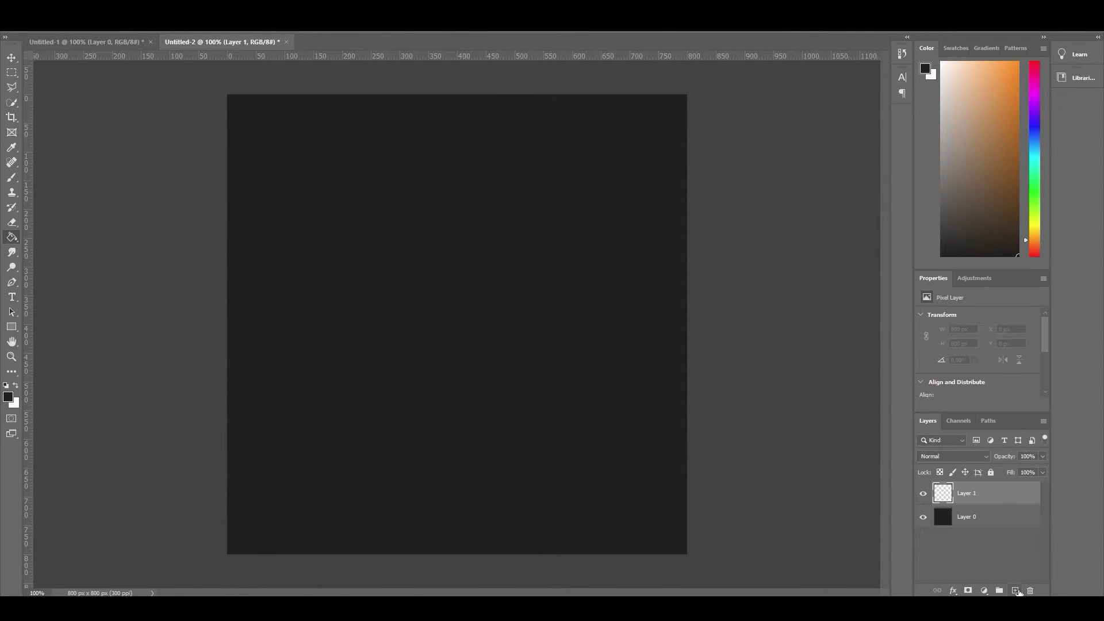
pyautogui.click(12, 298)
pyautogui.click(295, 329)
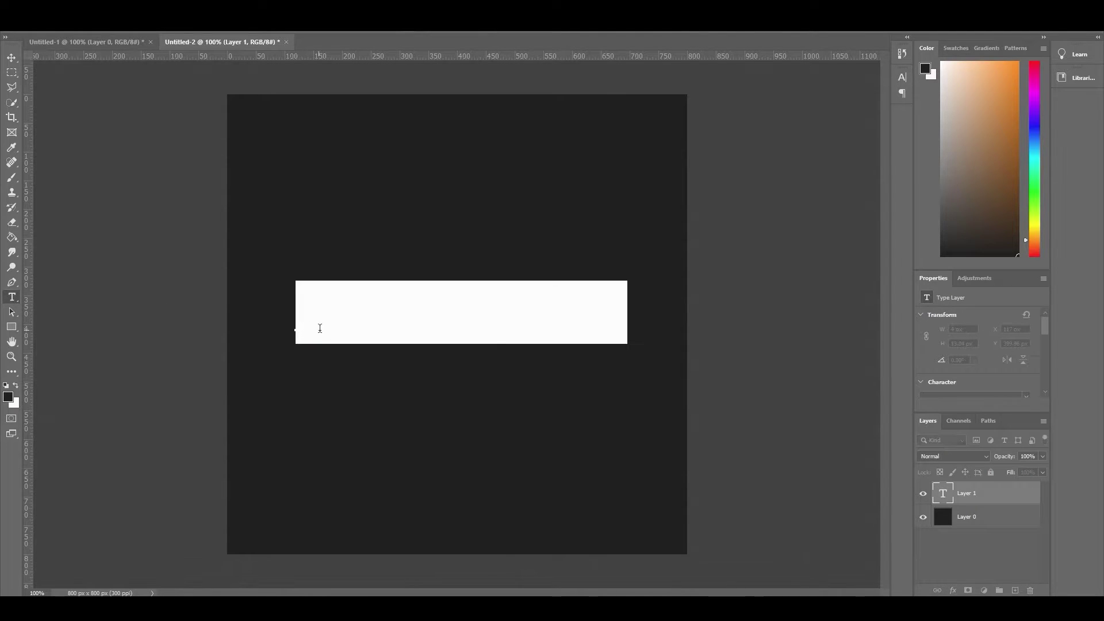
pyautogui.write('Fus')
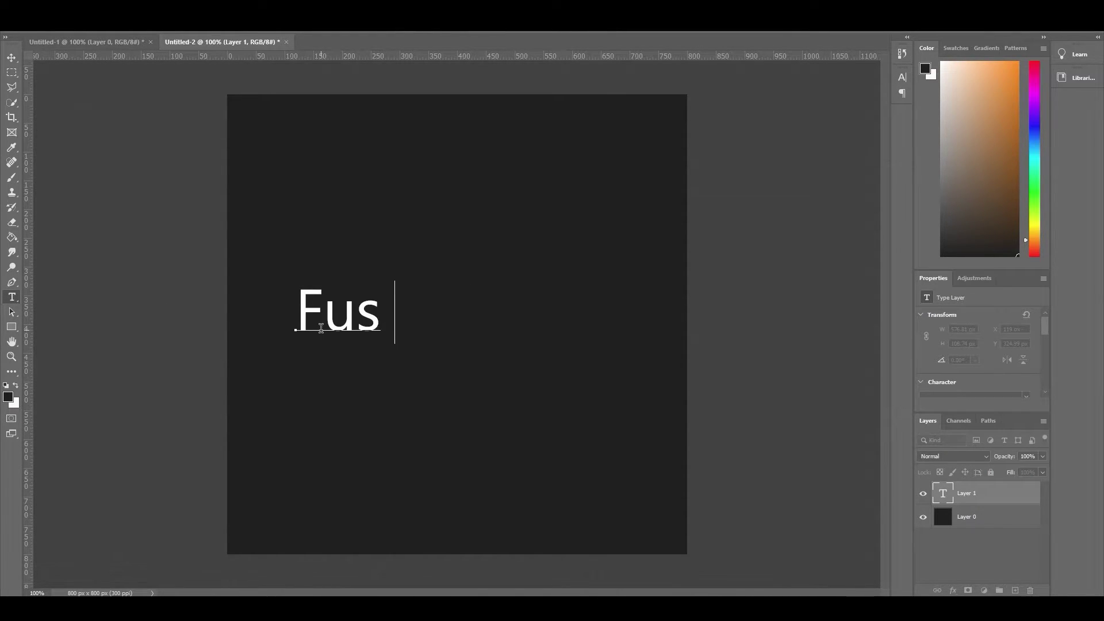
pyautogui.write('ion 360')
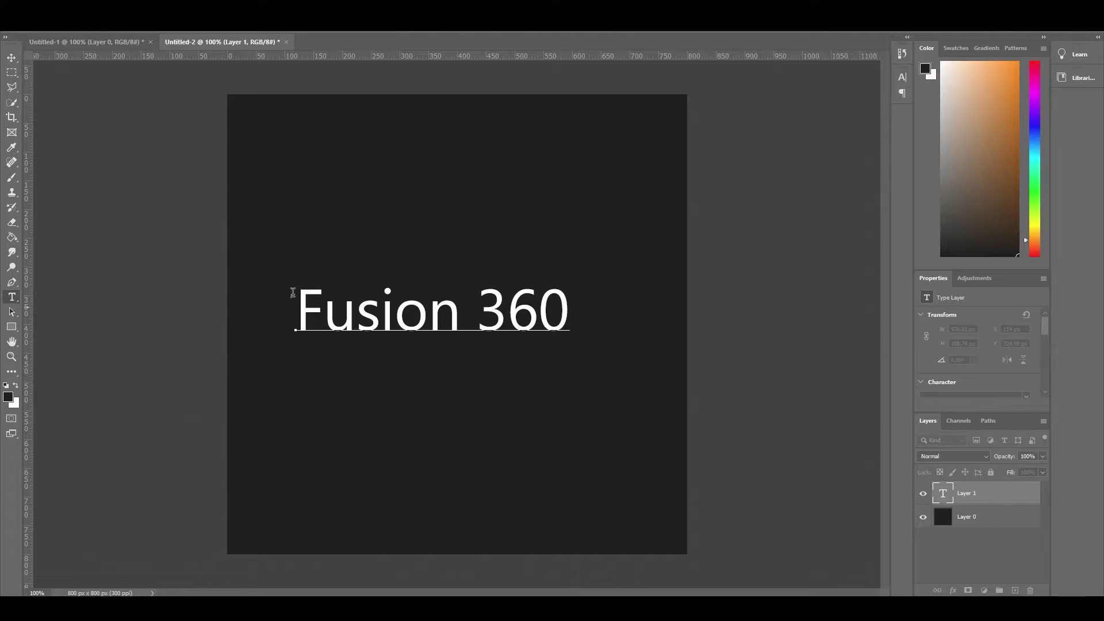
pyautogui.hotkey('ctrl', 'Return')
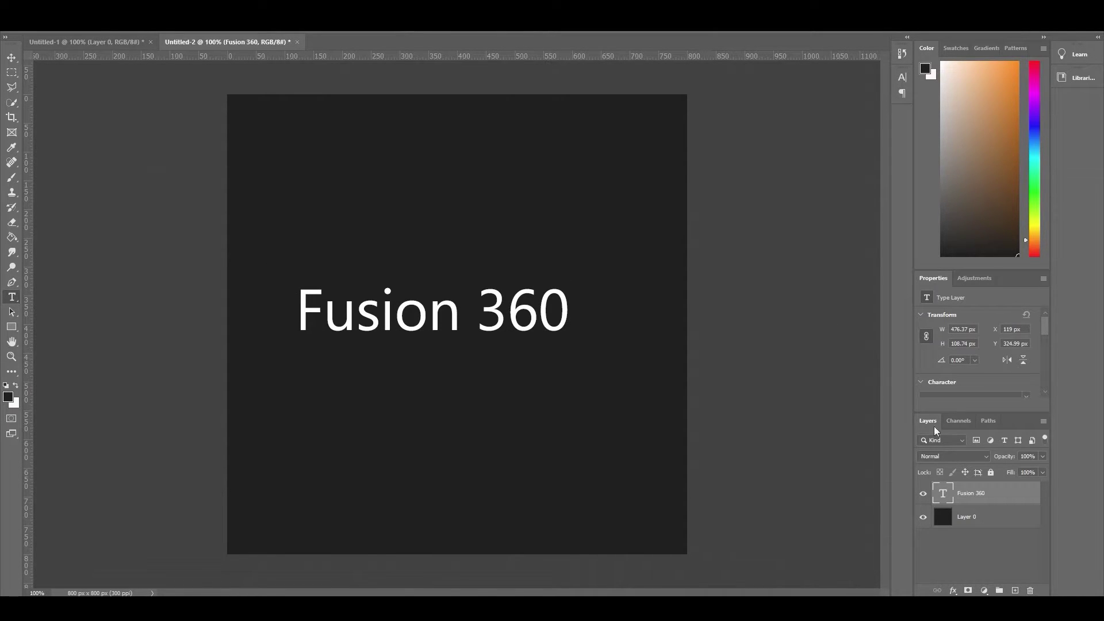
pyautogui.click(924, 519)
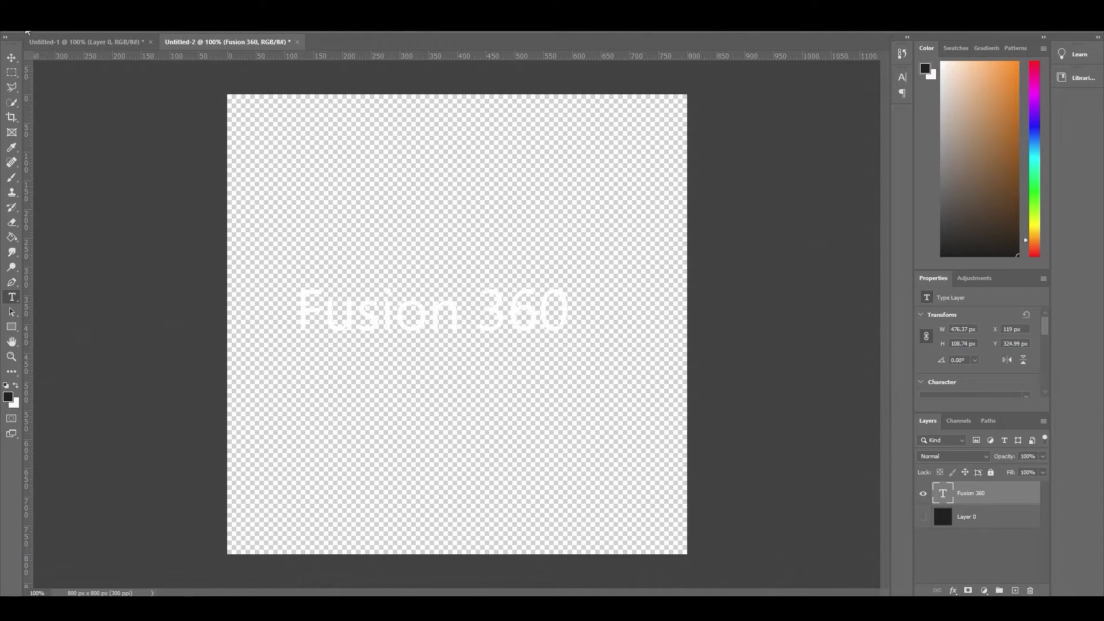
# - Quick Export the text image as a PNG named Fusion360
pyautogui.hotkey('alt', 'f')
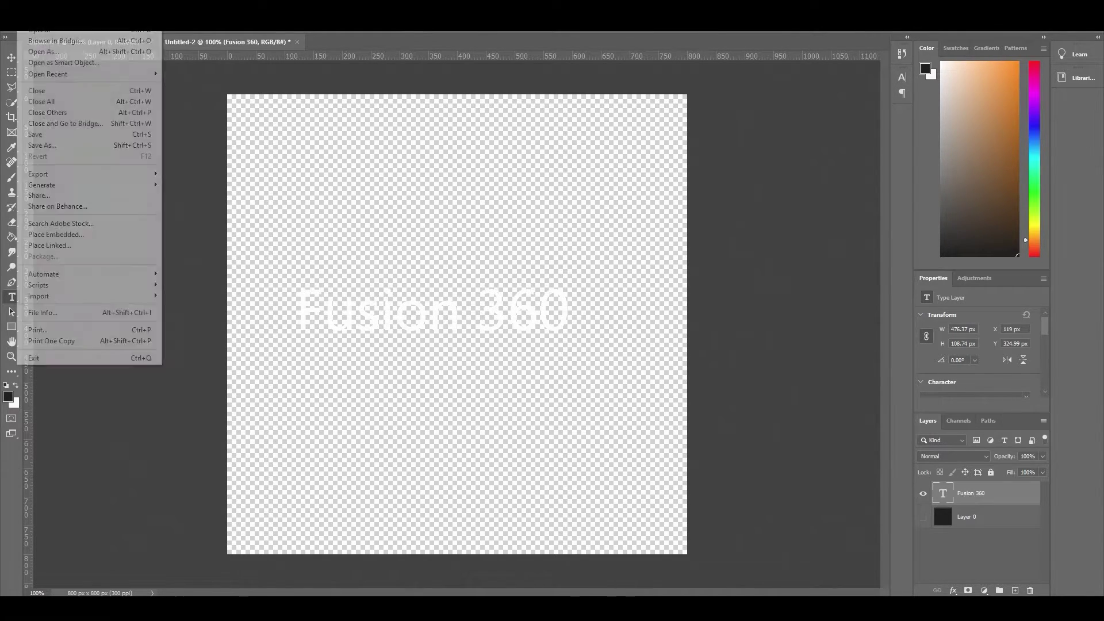
pyautogui.moveTo(89, 174)
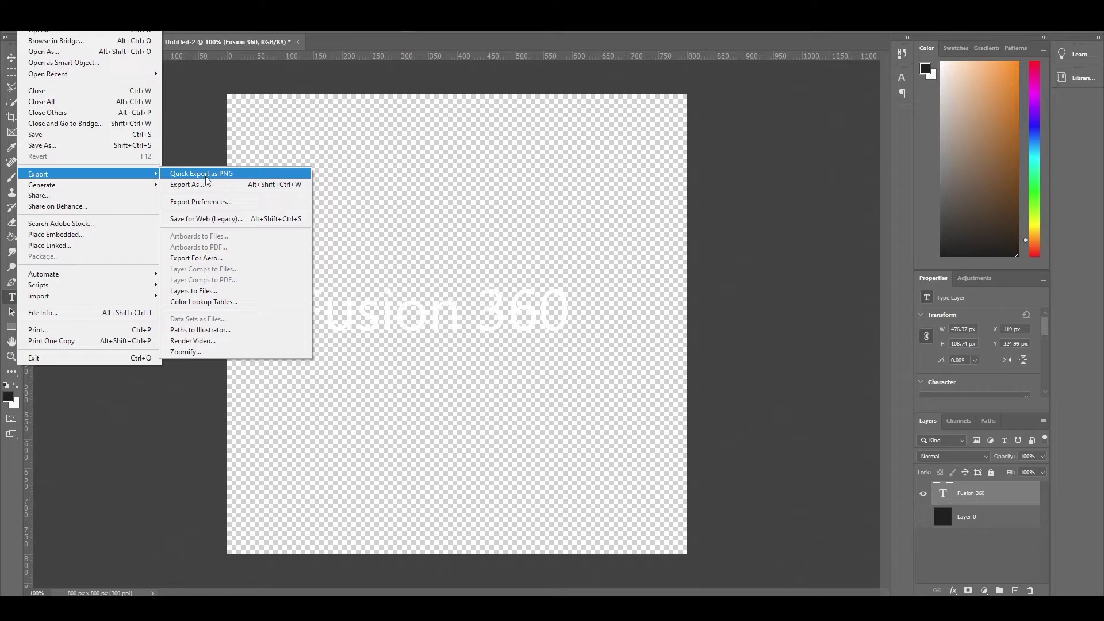
pyautogui.click(207, 180)
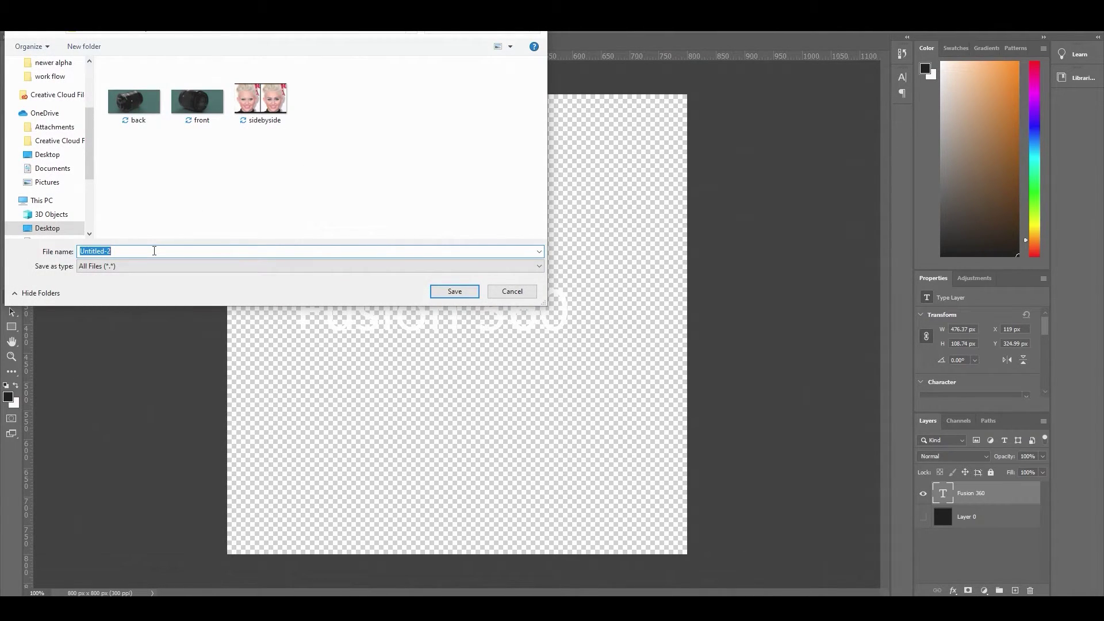
pyautogui.write('Fusion360')
pyautogui.click(451, 291)
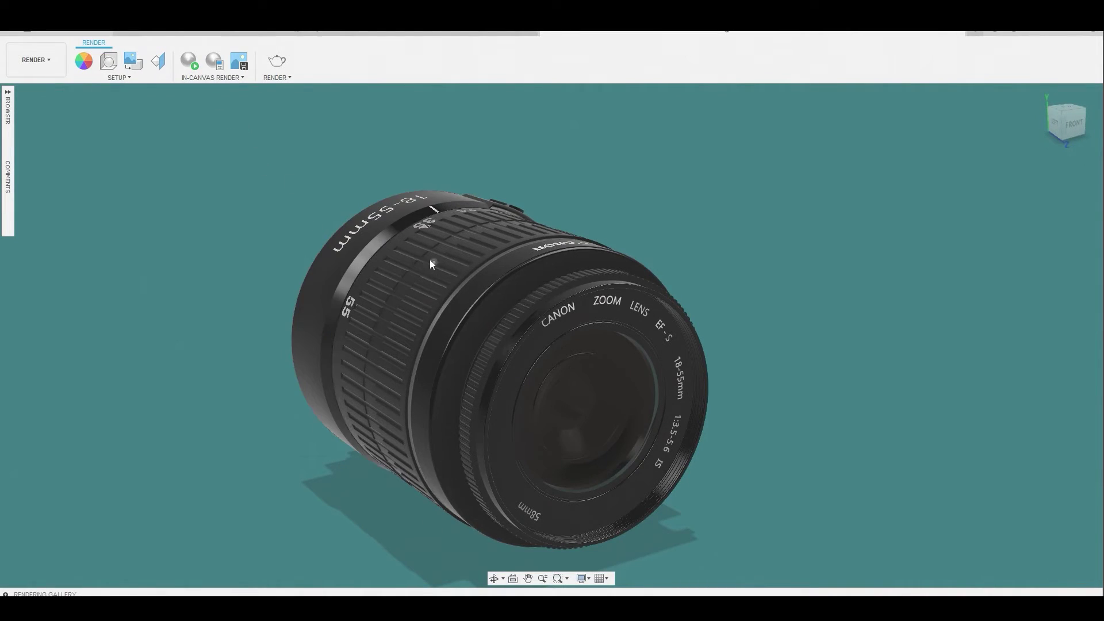
# - Load Fusion360.png from the work flow folder as the lens decal image
pyautogui.click(134, 62)
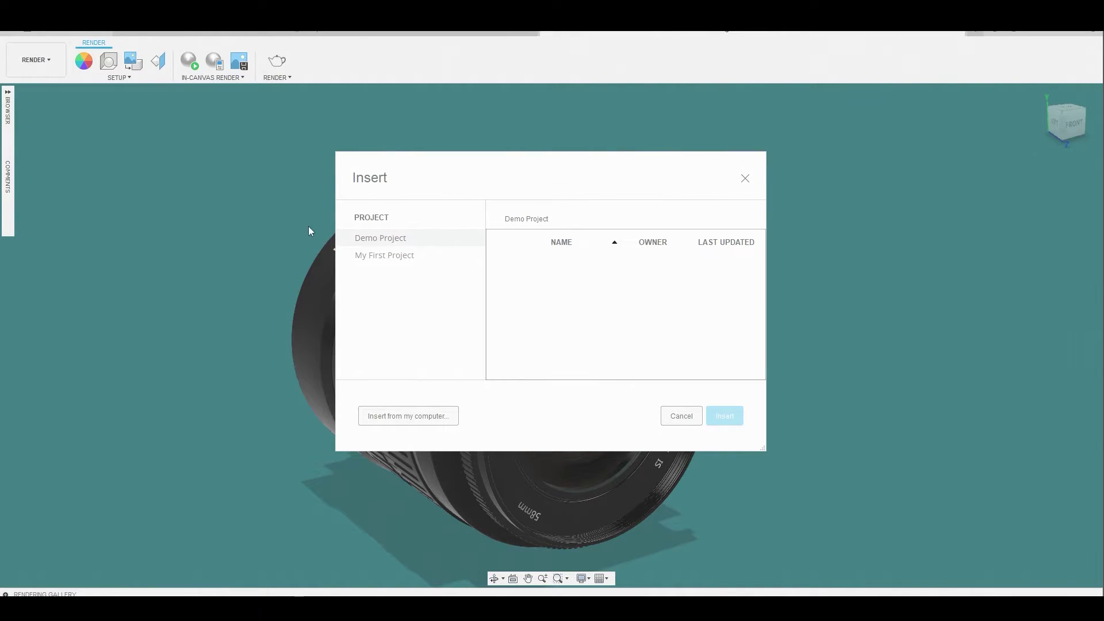
pyautogui.click(418, 420)
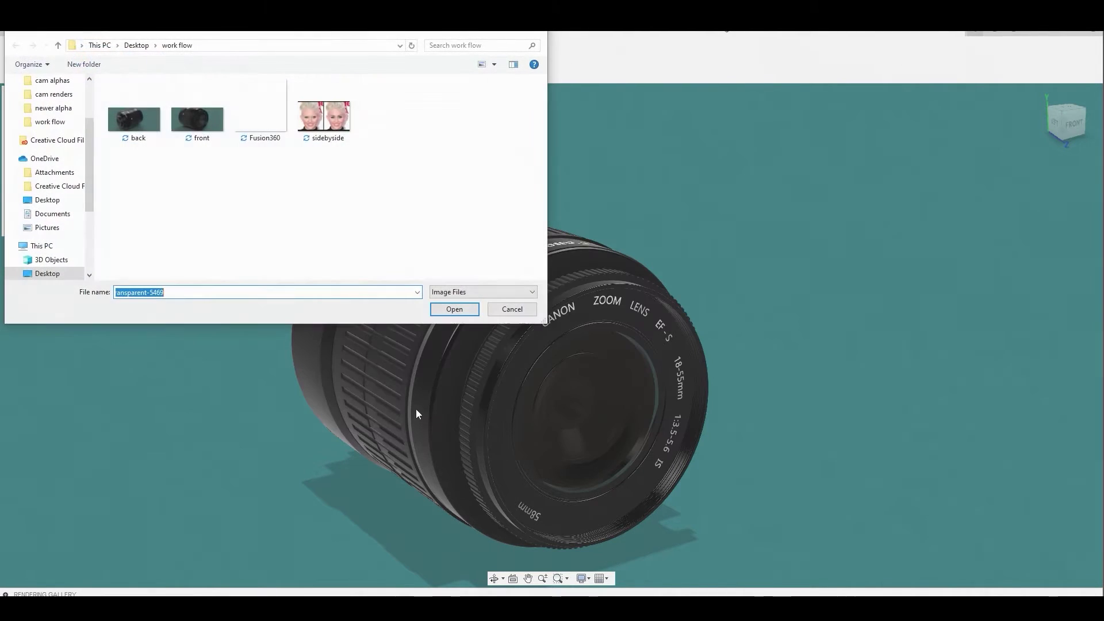
pyautogui.click(255, 107)
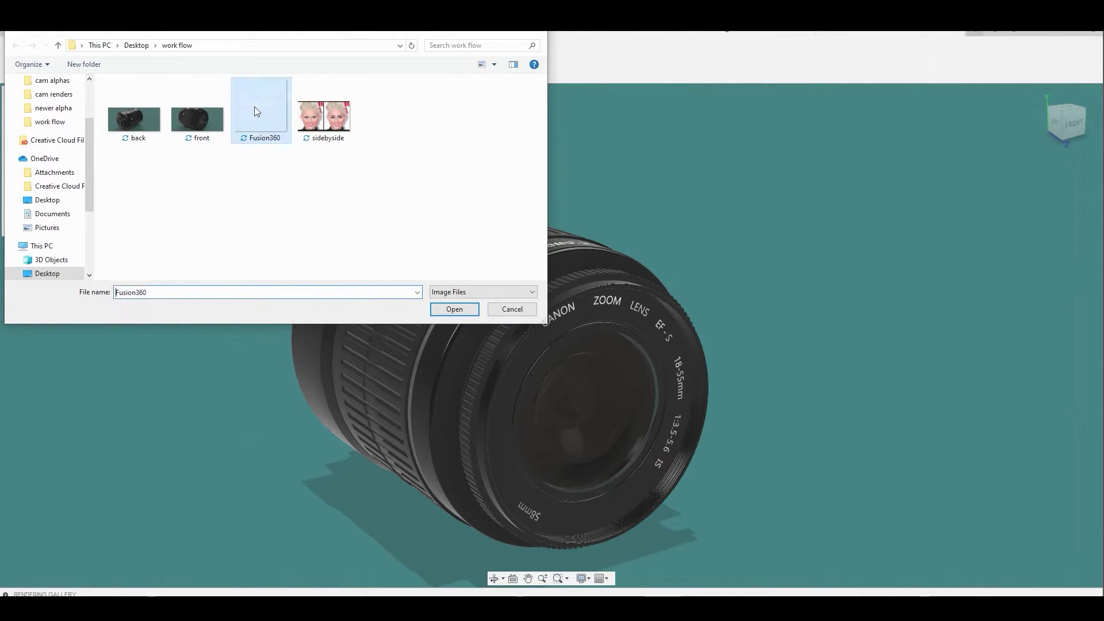
pyautogui.click(453, 310)
pyautogui.moveTo(385, 264)
pyautogui.keyDown('shift'); pyautogui.mouseDown(button='middle')
pyautogui.moveTo(447, 329)
pyautogui.moveTo(388, 265)
pyautogui.mouseUp(button='middle'); pyautogui.keyUp('shift')
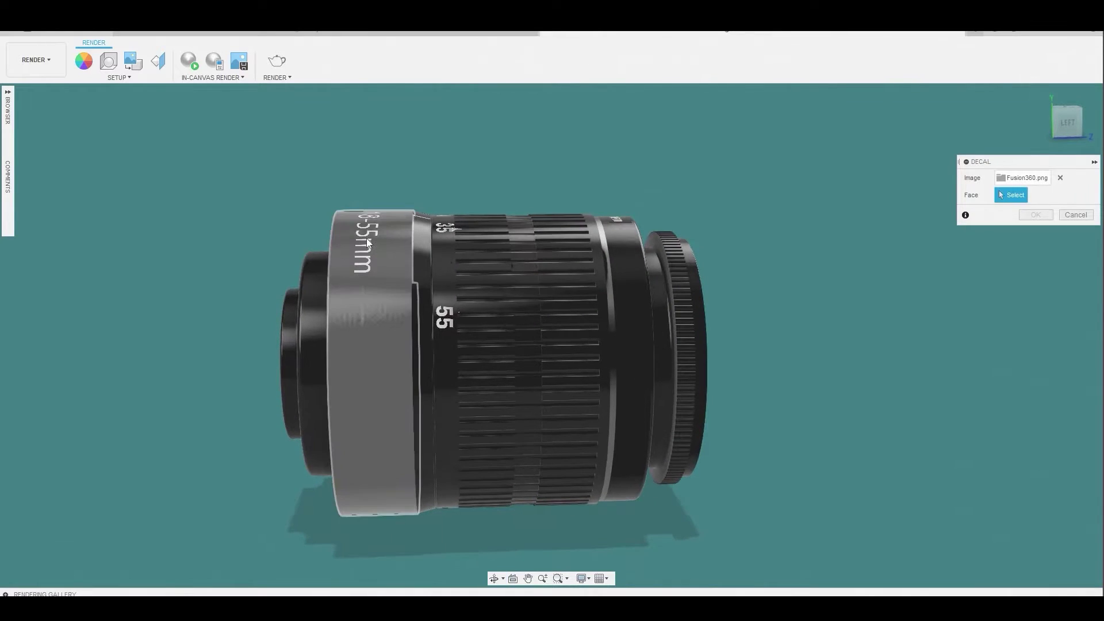
# - Place the Fusion 360 decal on the barrel face, turned a quarter turn to run along it
pyautogui.click(385, 361)
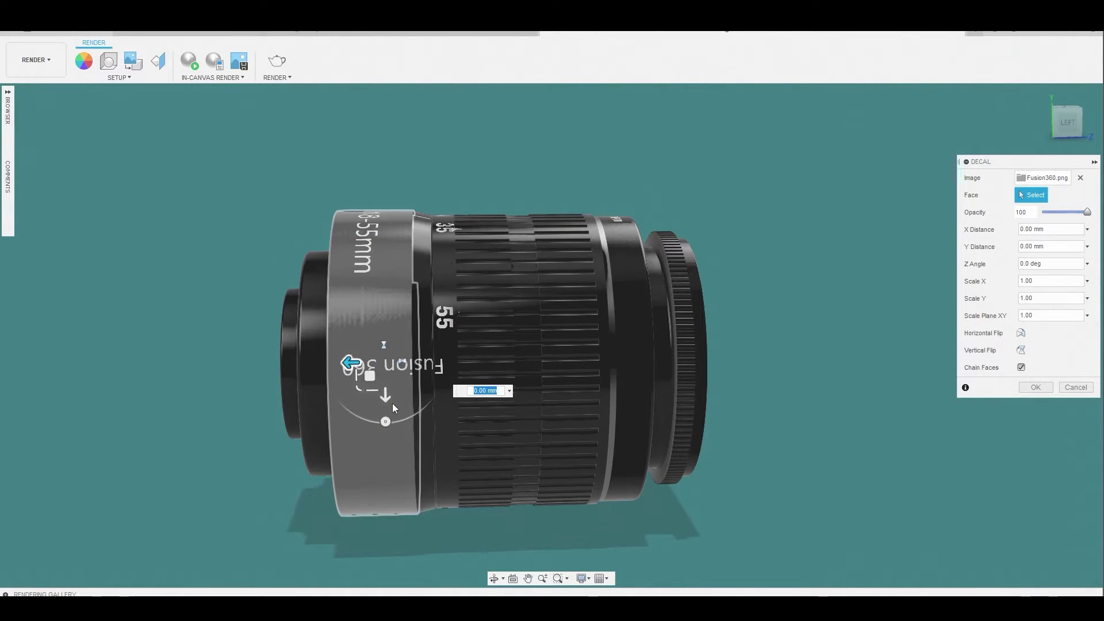
pyautogui.moveTo(386, 421); pyautogui.dragTo(467, 361)
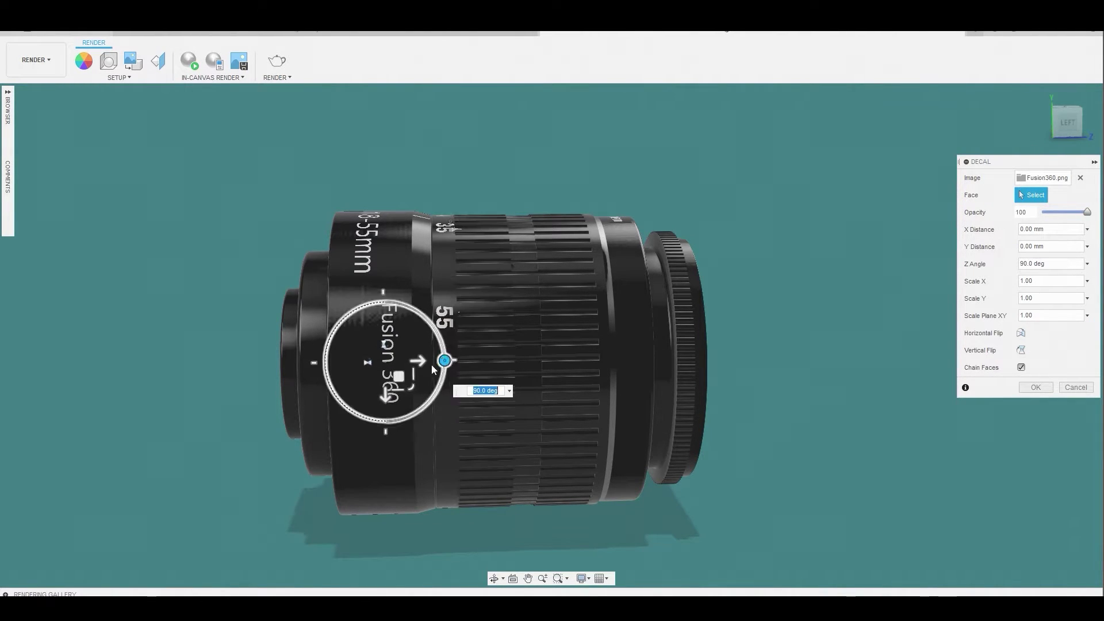
pyautogui.moveTo(399, 378); pyautogui.dragTo(375, 422)
pyautogui.hotkey('ctrl', 'z')
pyautogui.hotkey('ctrl', 'z')
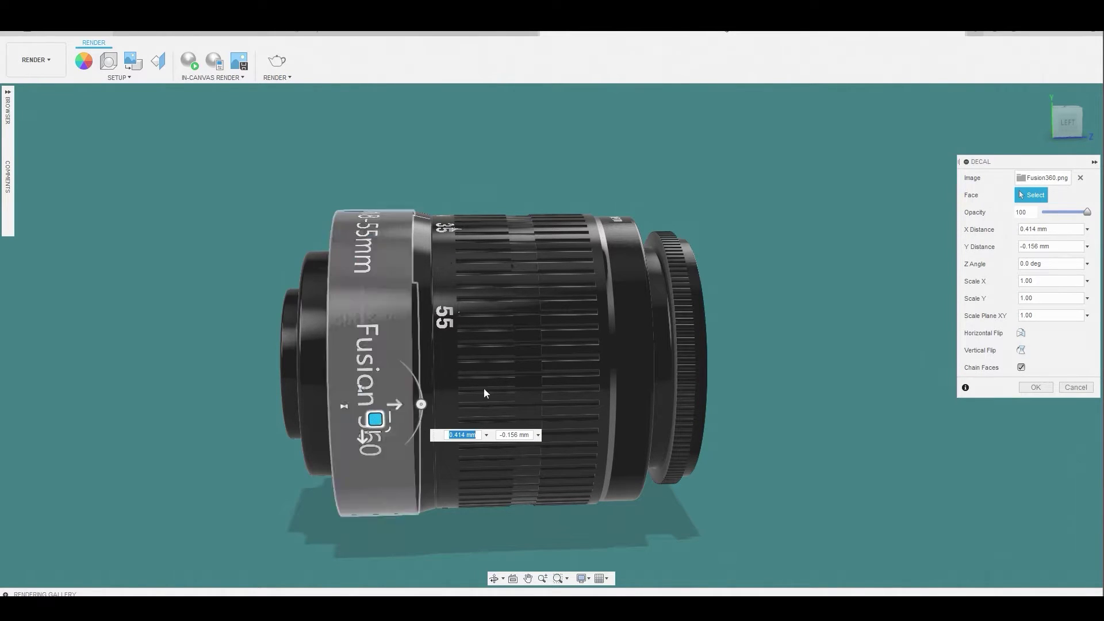
pyautogui.click(1035, 388)
pyautogui.keyDown('shift'); pyautogui.moveTo(731, 359); pyautogui.dragTo(710, 376, button='middle'); pyautogui.keyUp('shift')
pyautogui.keyDown('shift'); pyautogui.moveTo(761, 337); pyautogui.dragTo(523, 335, button='middle'); pyautogui.keyUp('shift')
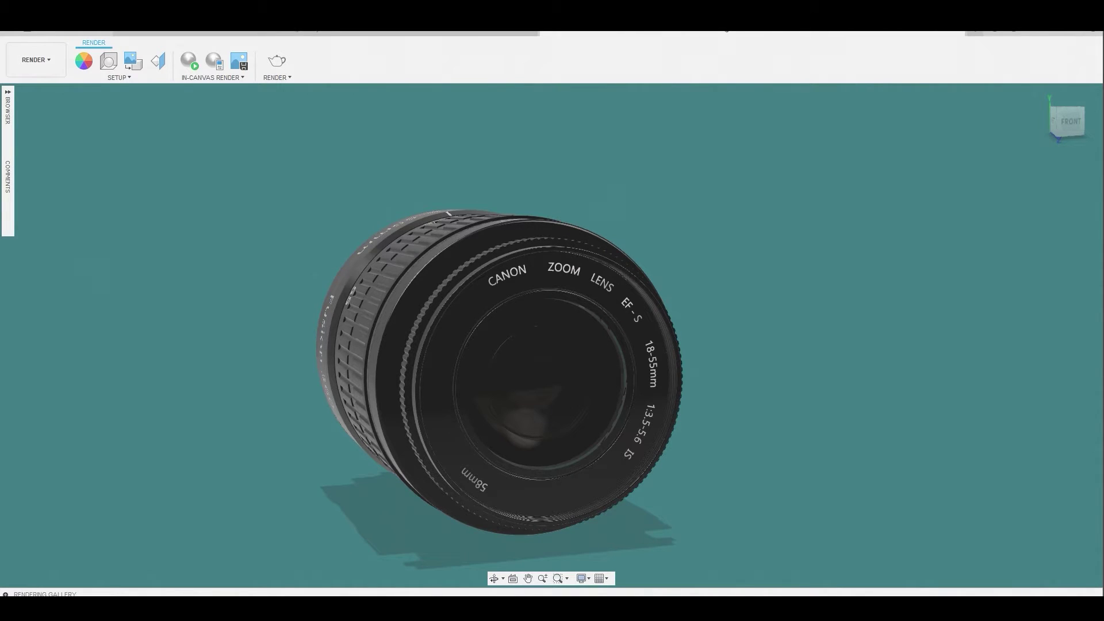
# - In Photoshop, delete the Fusion 360 text layer and add a new empty layer
pyautogui.moveTo(210, 608)
pyautogui.click(210, 561)
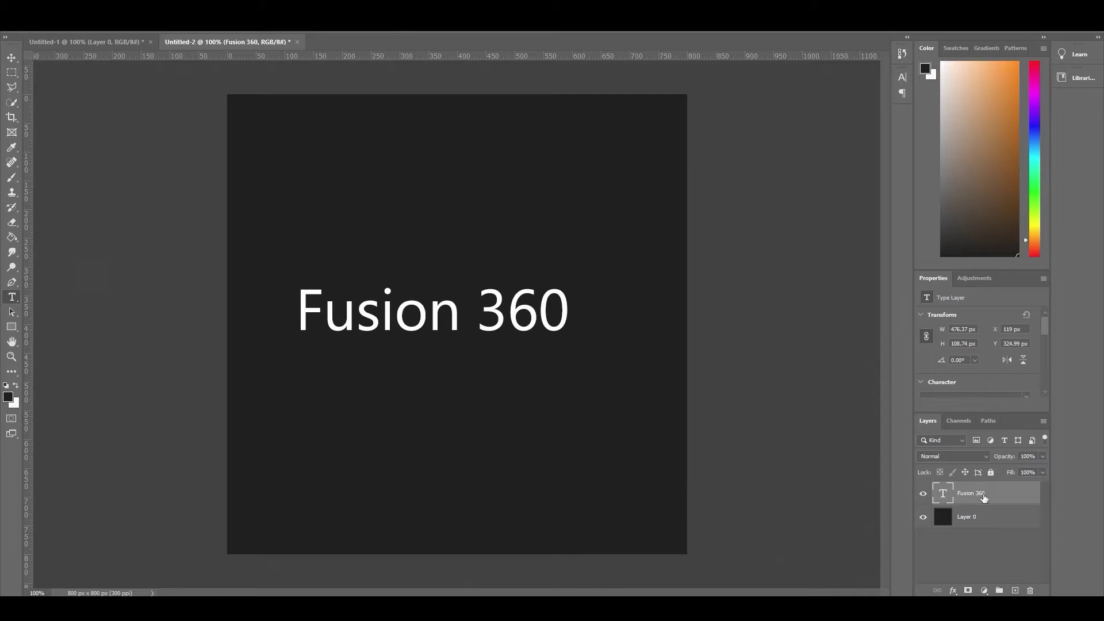
pyautogui.press('Delete')
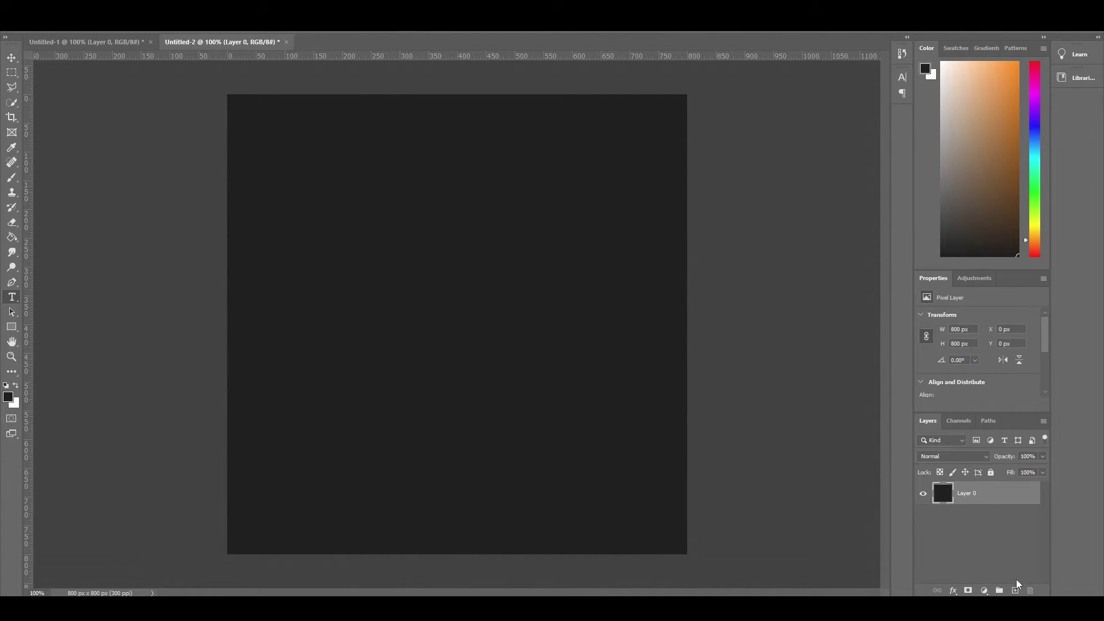
pyautogui.click(1013, 590)
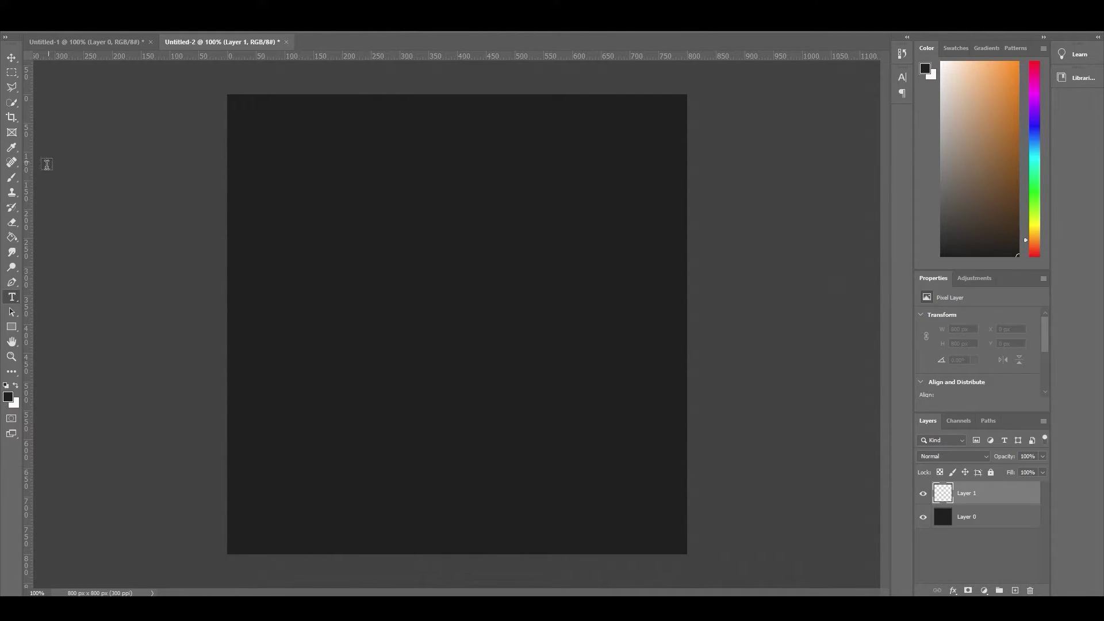
# - Draw a 389 px circular path centred on the canvas with the Ellipse Tool in Path mode
pyautogui.click(14, 329)
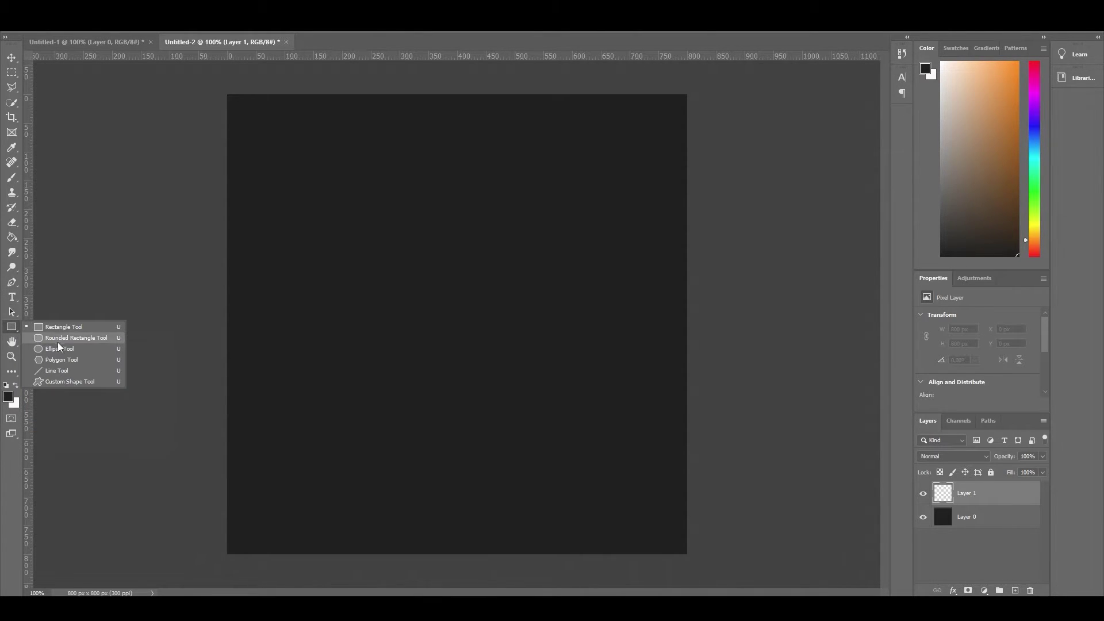
pyautogui.click(64, 348)
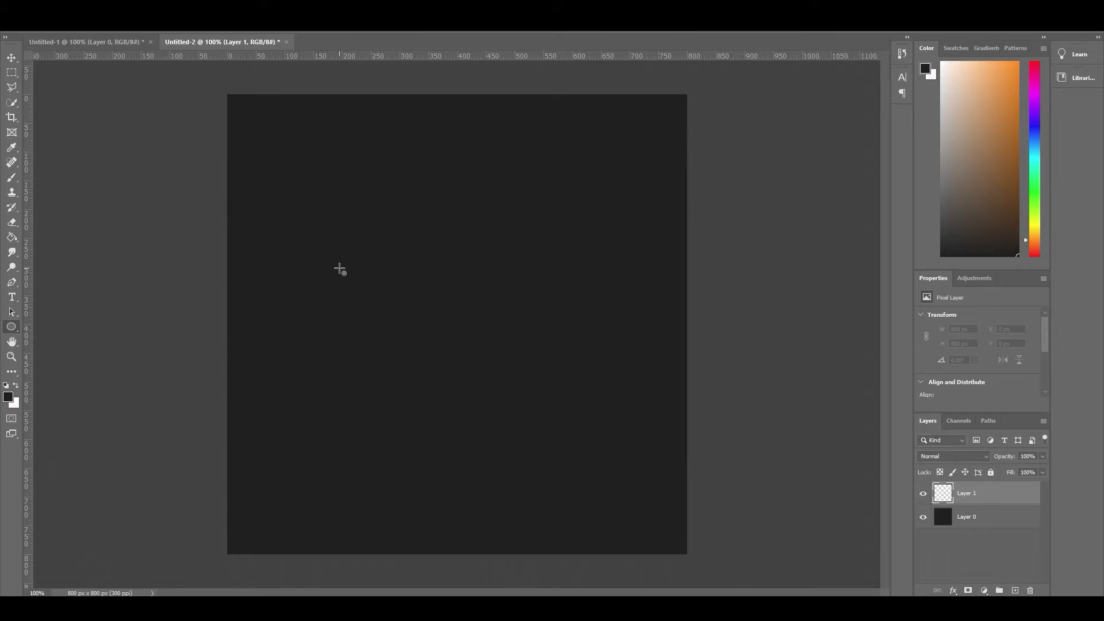
pyautogui.moveTo(332, 238); pyautogui.dragTo(556, 488)
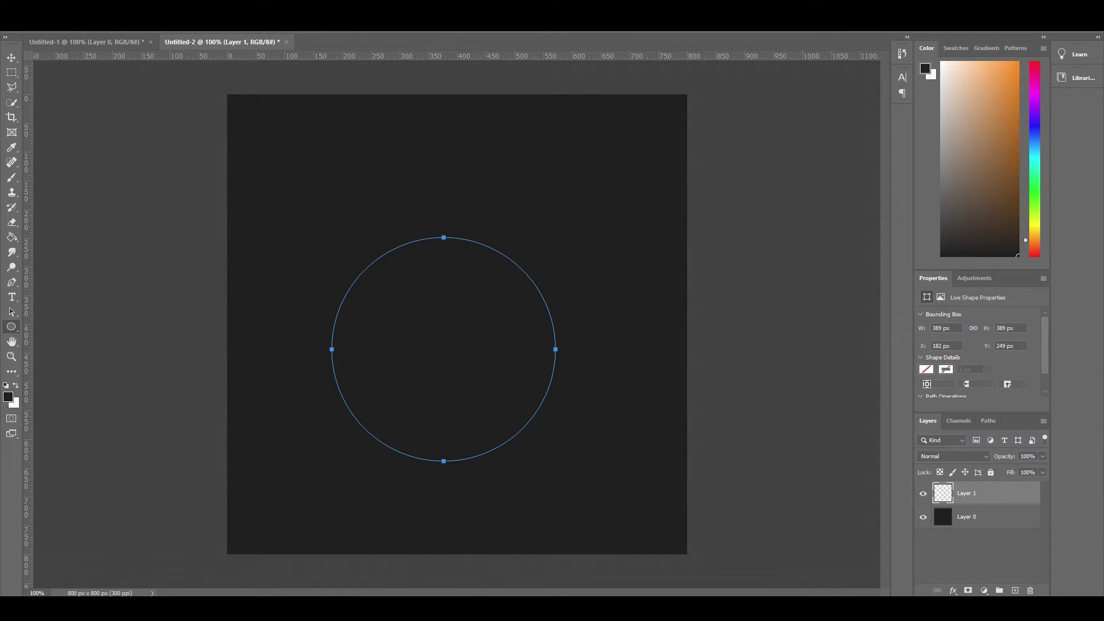
pyautogui.click(80, 34)
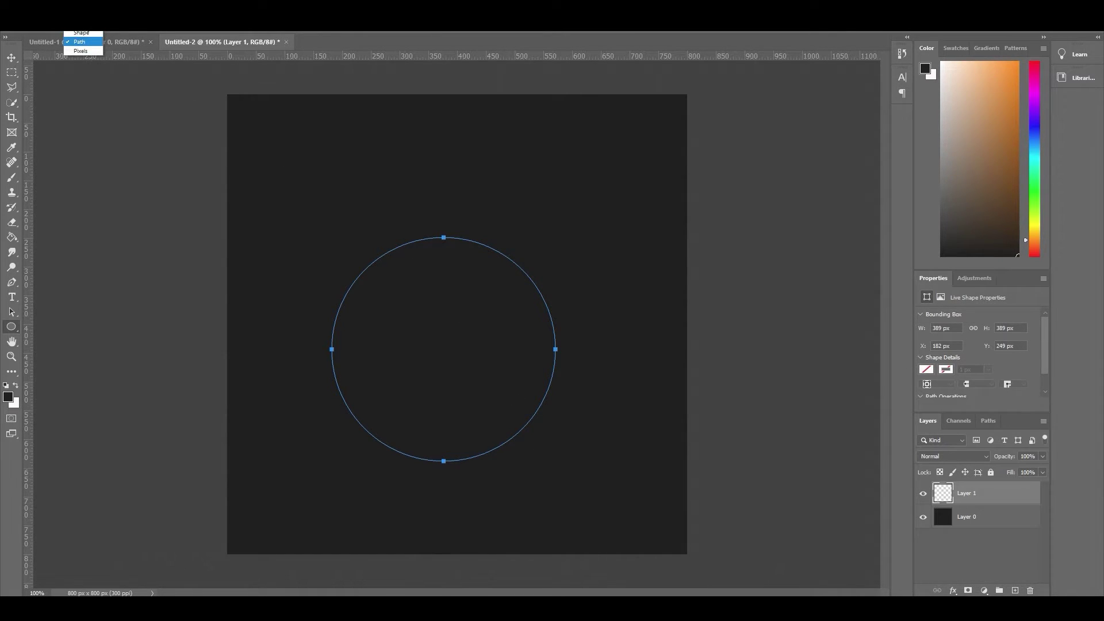
pyautogui.click(85, 44)
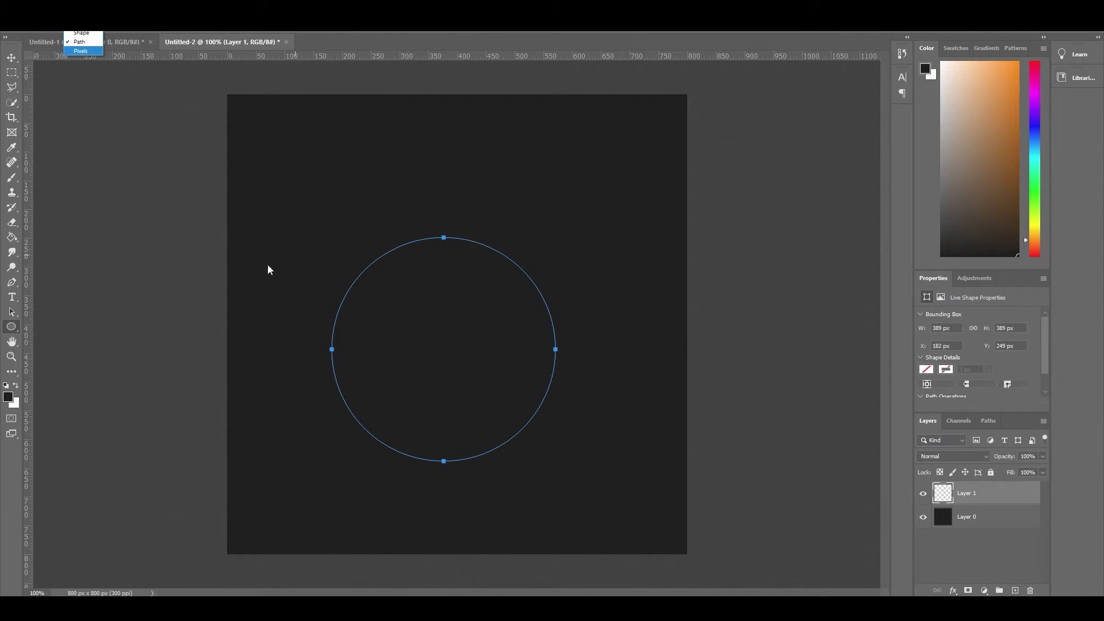
pyautogui.click(11, 298)
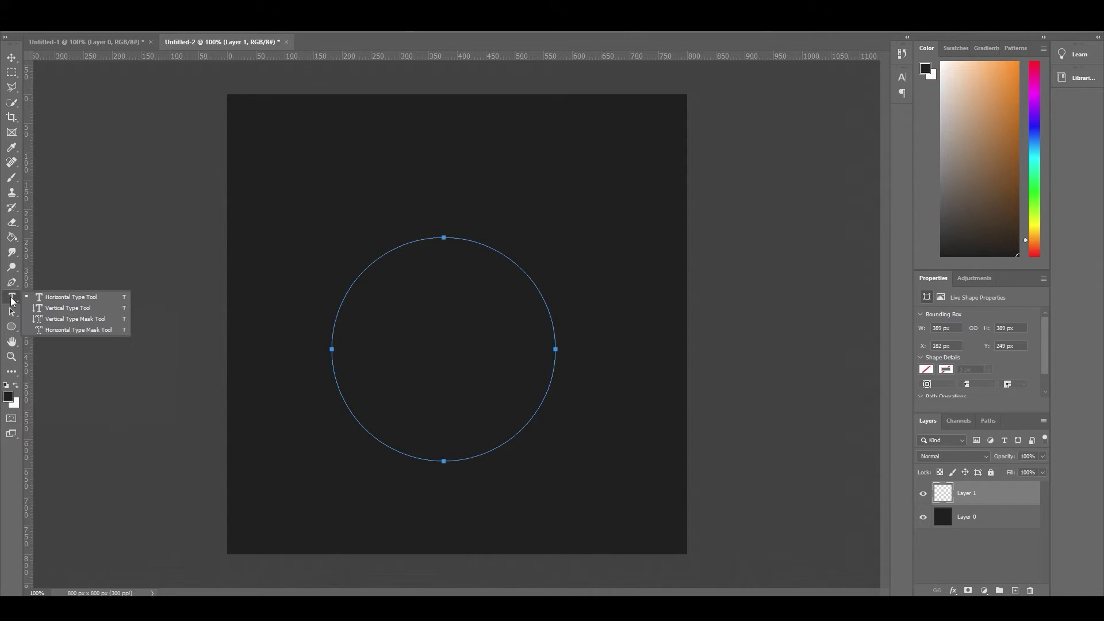
# - Type 'fusion on a circle' along the circle path with the Horizontal Type Tool and commit it
pyautogui.click(70, 298)
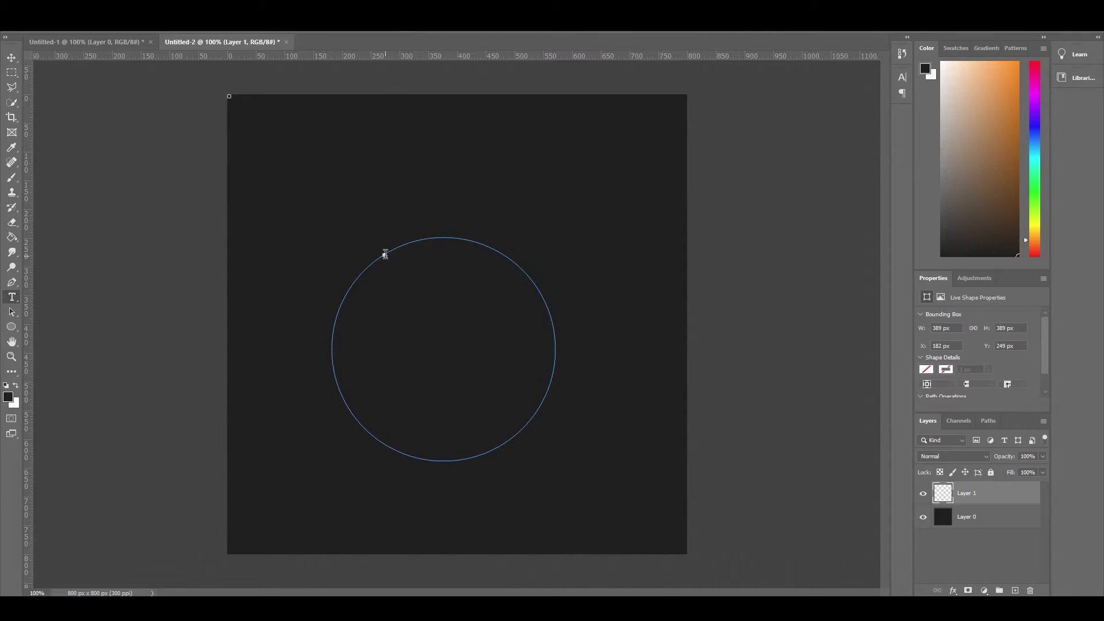
pyautogui.click(385, 254)
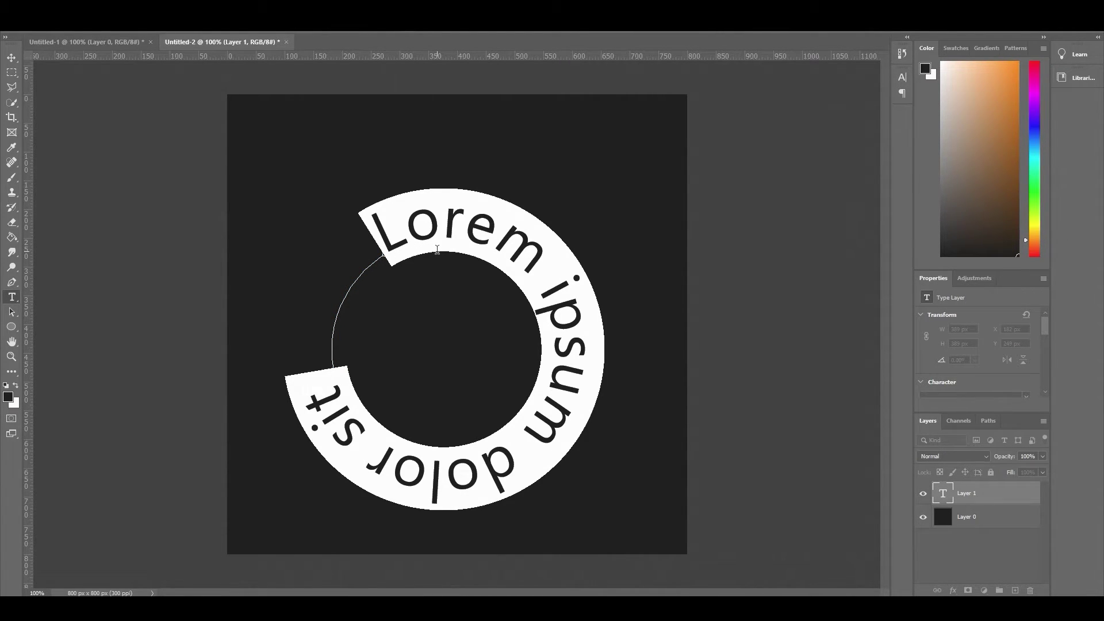
pyautogui.write('fusion')
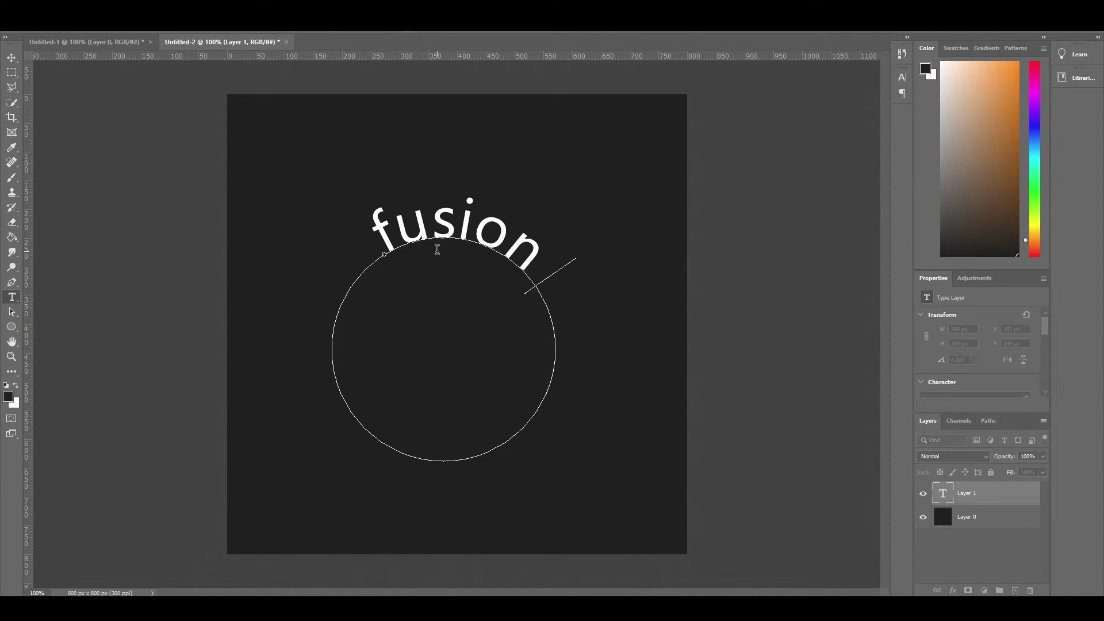
pyautogui.write(' on a c')
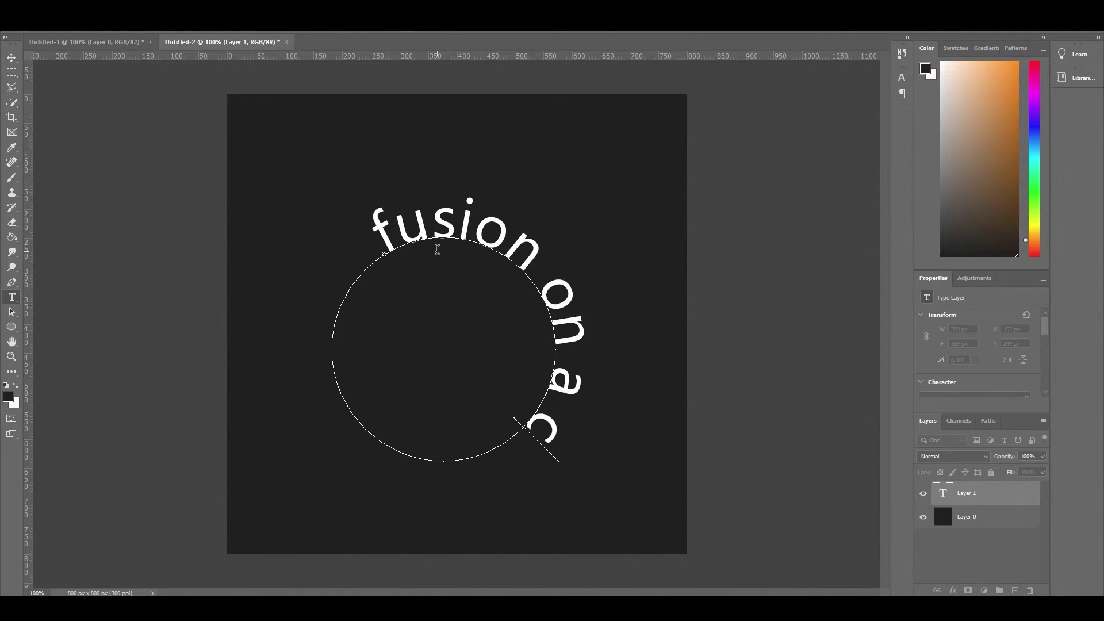
pyautogui.write('ircle')
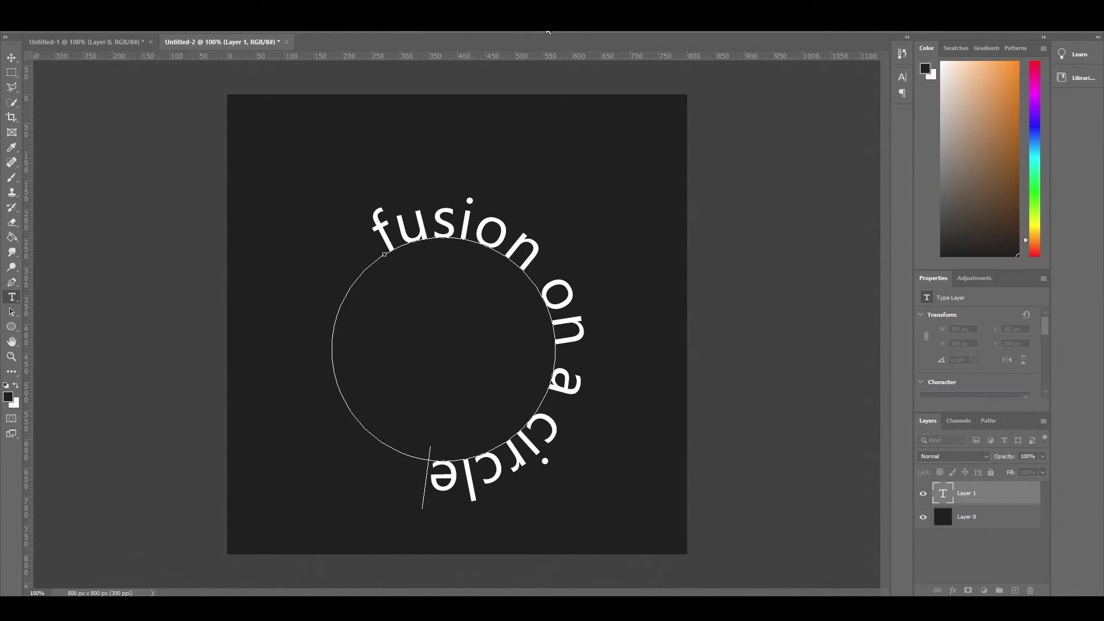
pyautogui.hotkey('ctrl', 'Return')
pyautogui.click(12, 61)
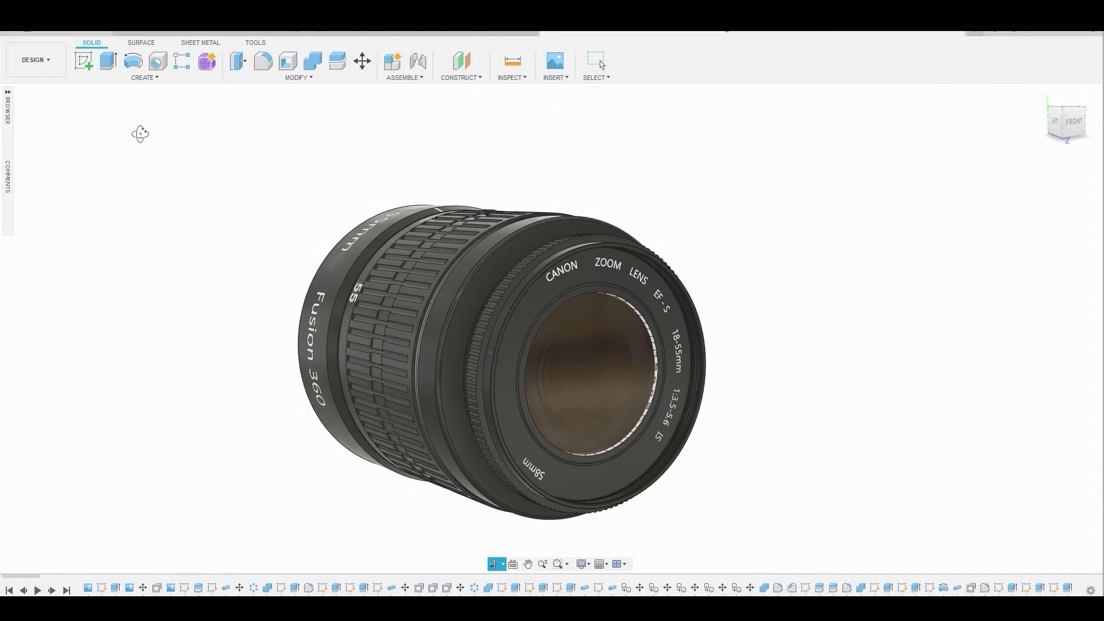
# - Switch the lens model to the Render workspace and open Scene Settings
pyautogui.click(28, 60)
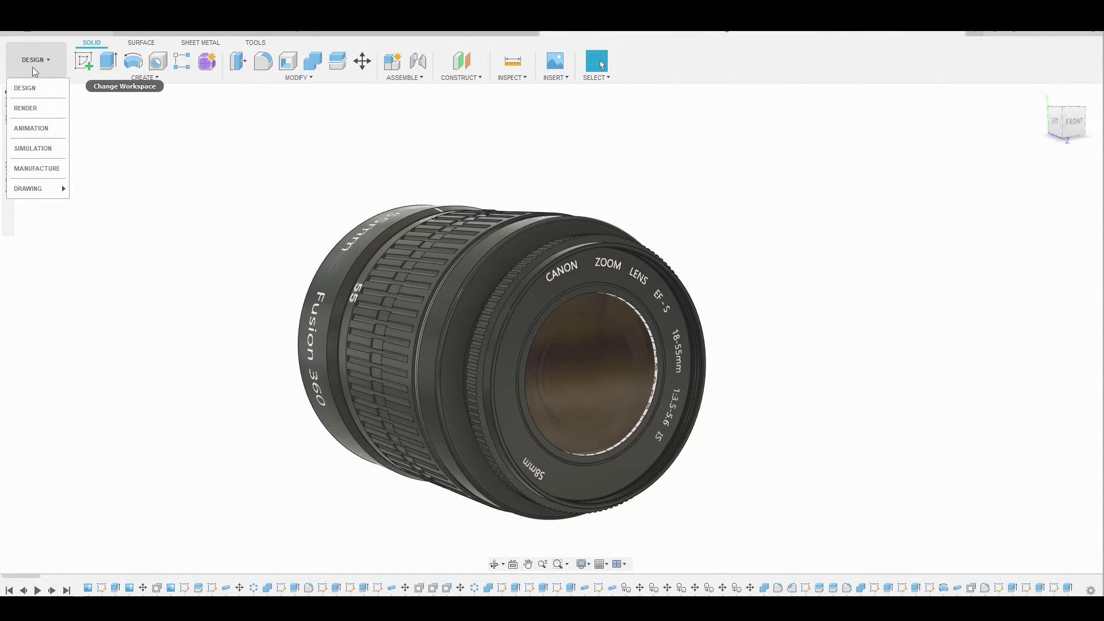
pyautogui.click(32, 108)
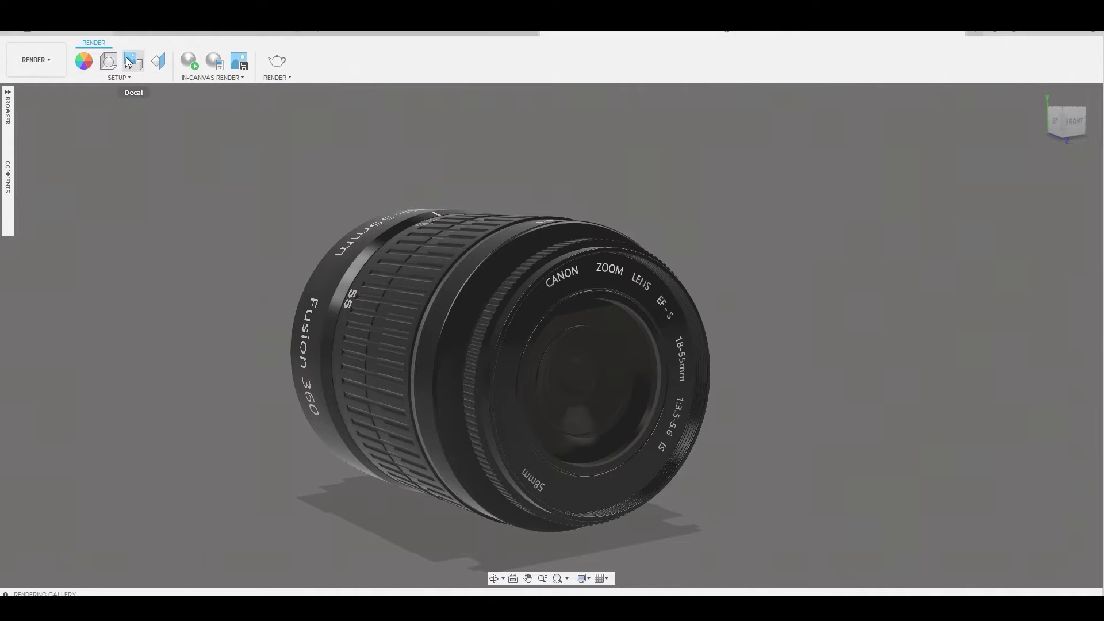
pyautogui.click(107, 61)
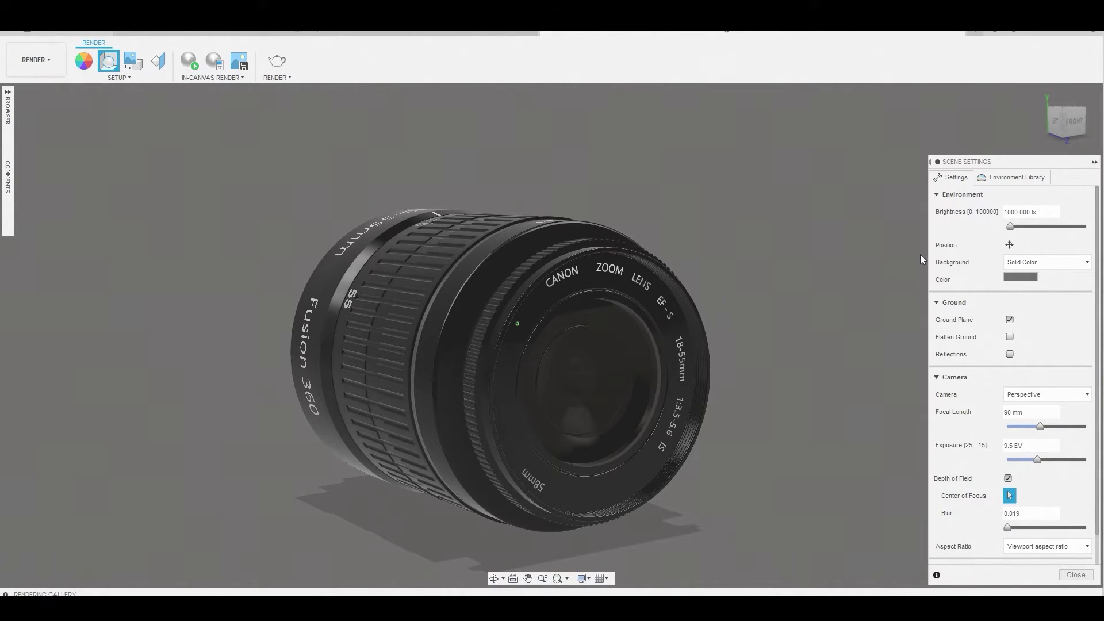
# - Change the scene background to a solid blue colour
pyautogui.click(1020, 277)
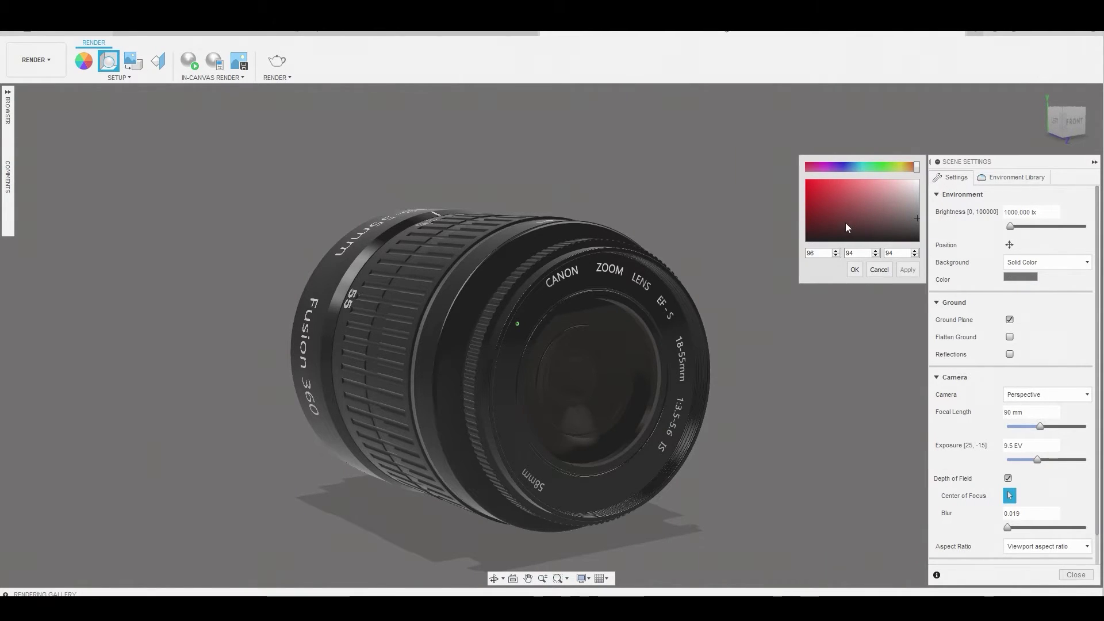
pyautogui.moveTo(836, 168)
pyautogui.mouseDown()
pyautogui.moveTo(870, 167)
pyautogui.moveTo(854, 164)
pyautogui.mouseUp()
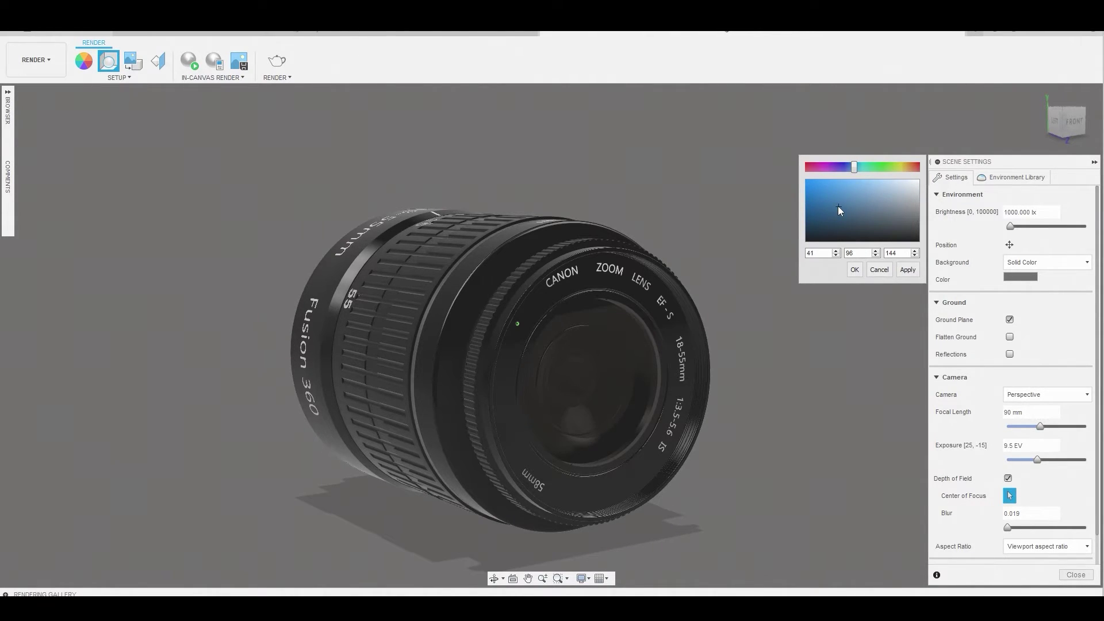
pyautogui.click(908, 270)
pyautogui.click(853, 269)
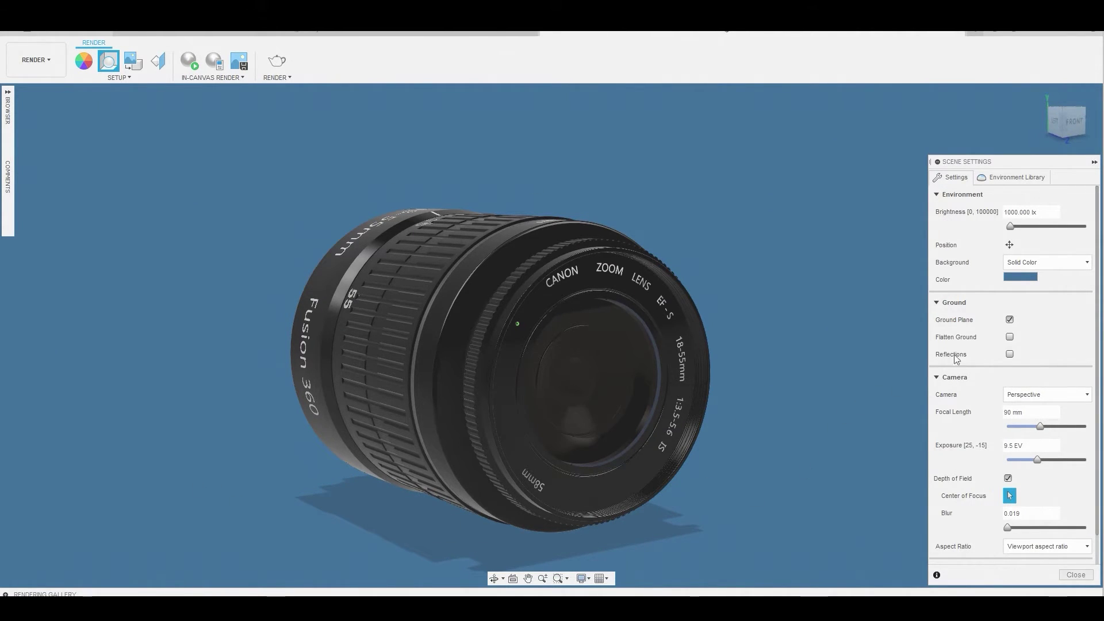
# - Turn the ground plane off and back on, then start picking the centre of focus
pyautogui.click(1010, 320)
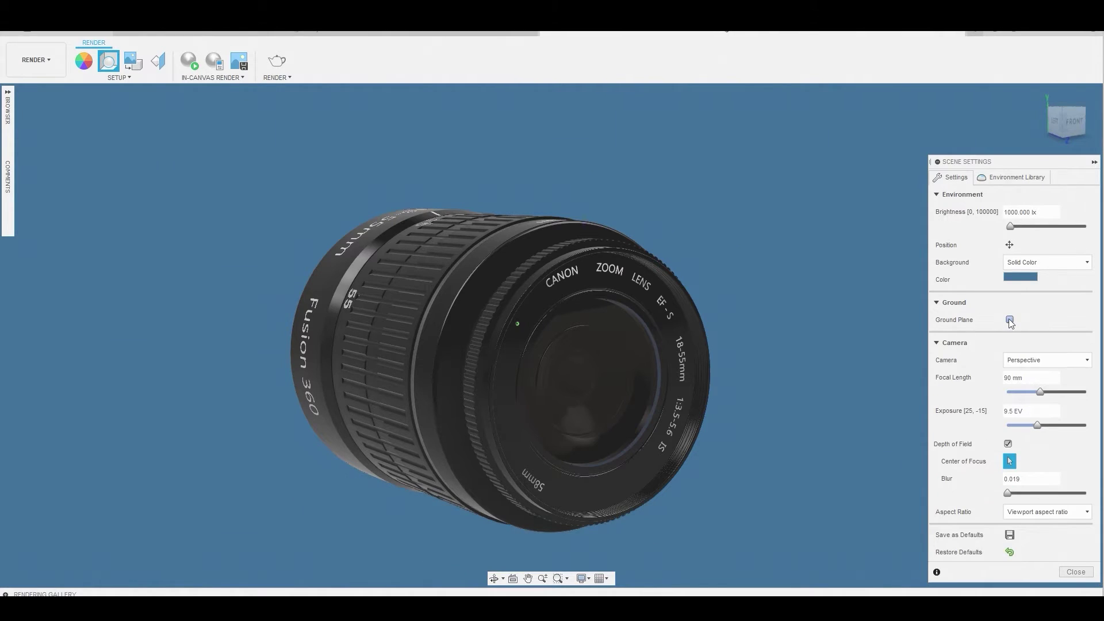
pyautogui.click(1010, 320)
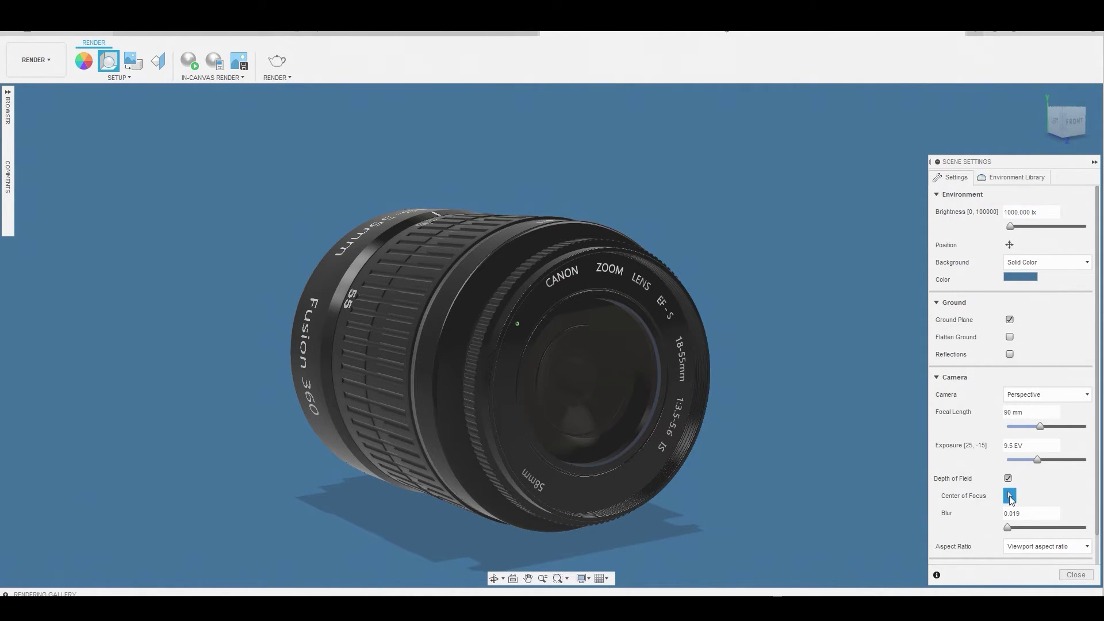
pyautogui.click(1009, 496)
# - Start the in-canvas render, move the Scene Settings panel up-left, and raise blur to 0.145
pyautogui.click(188, 61)
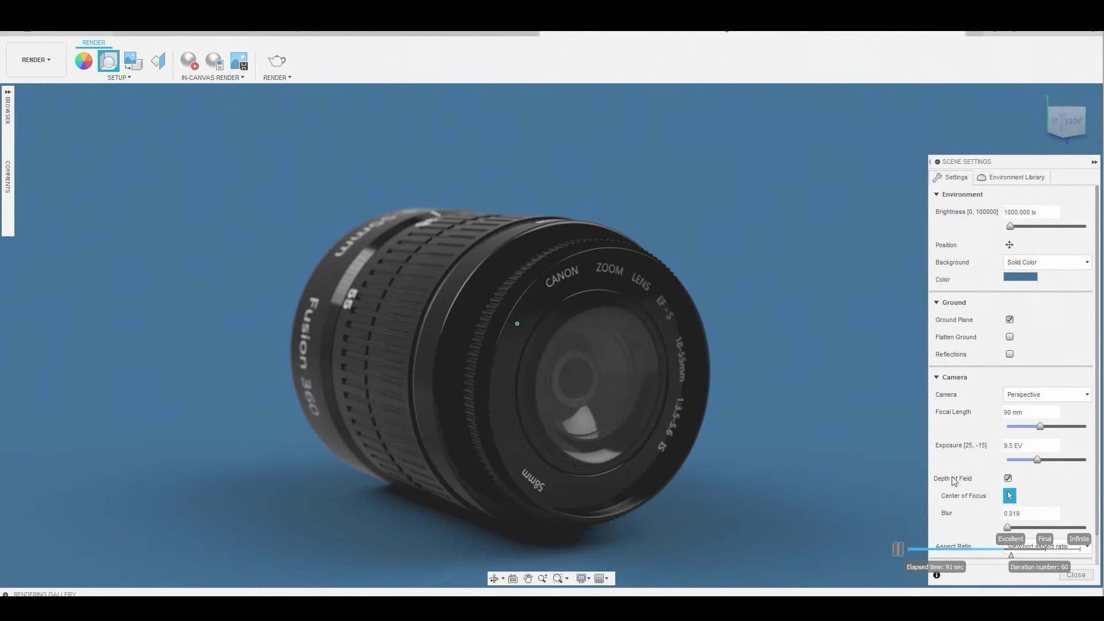
pyautogui.moveTo(1005, 163); pyautogui.dragTo(979, 125)
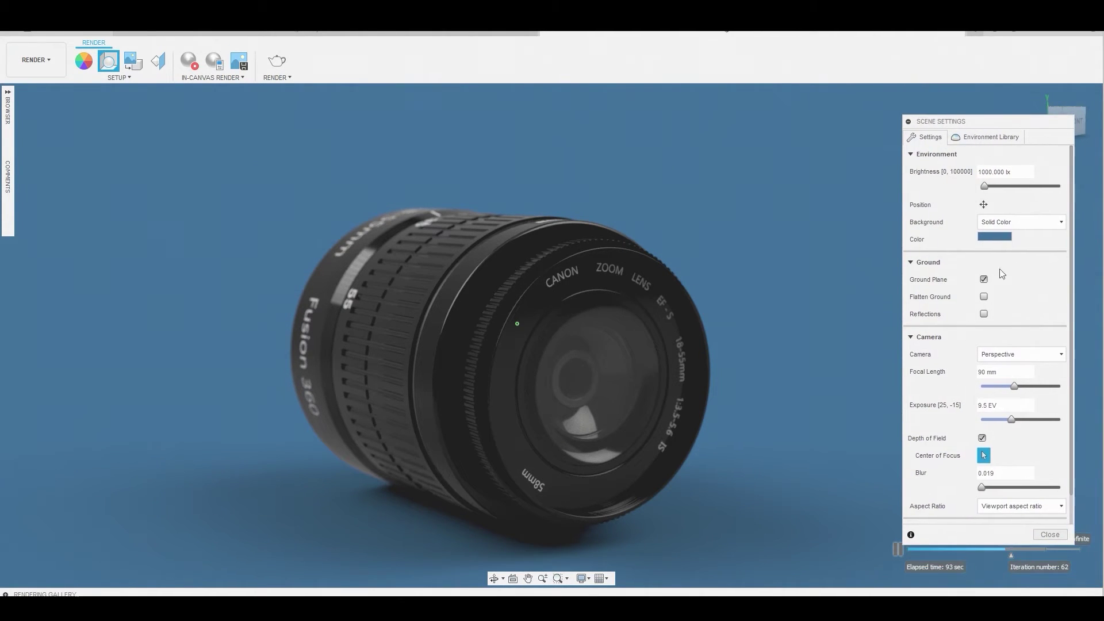
pyautogui.click(989, 488)
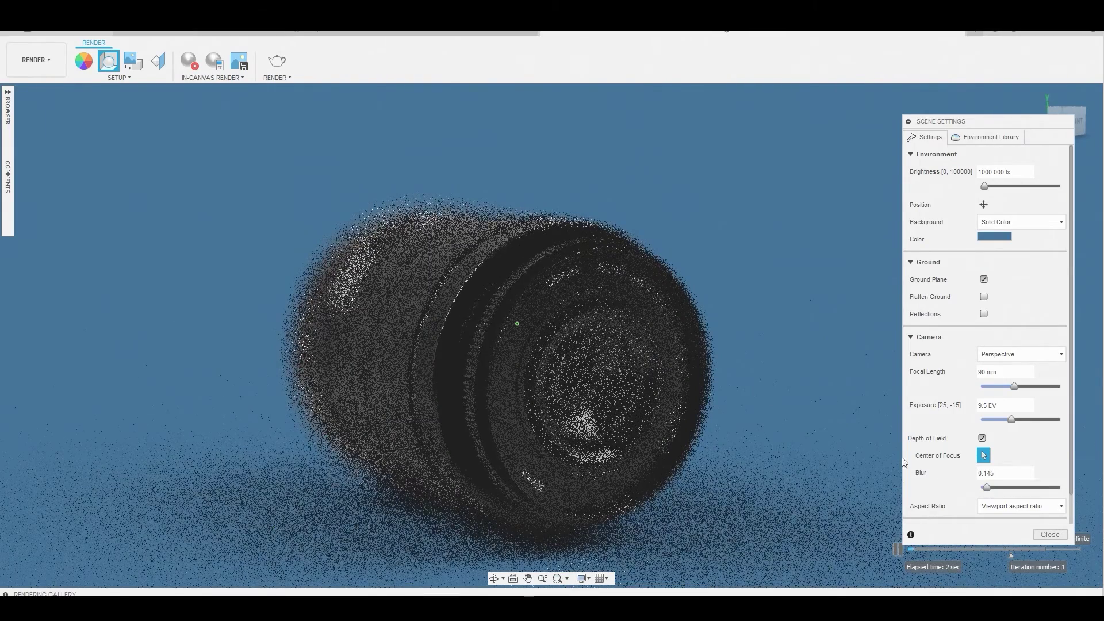
# - Enter a blur of 0.009, pick the lens front as centre of focus, and set focal length to 36 mm
pyautogui.click(988, 473)
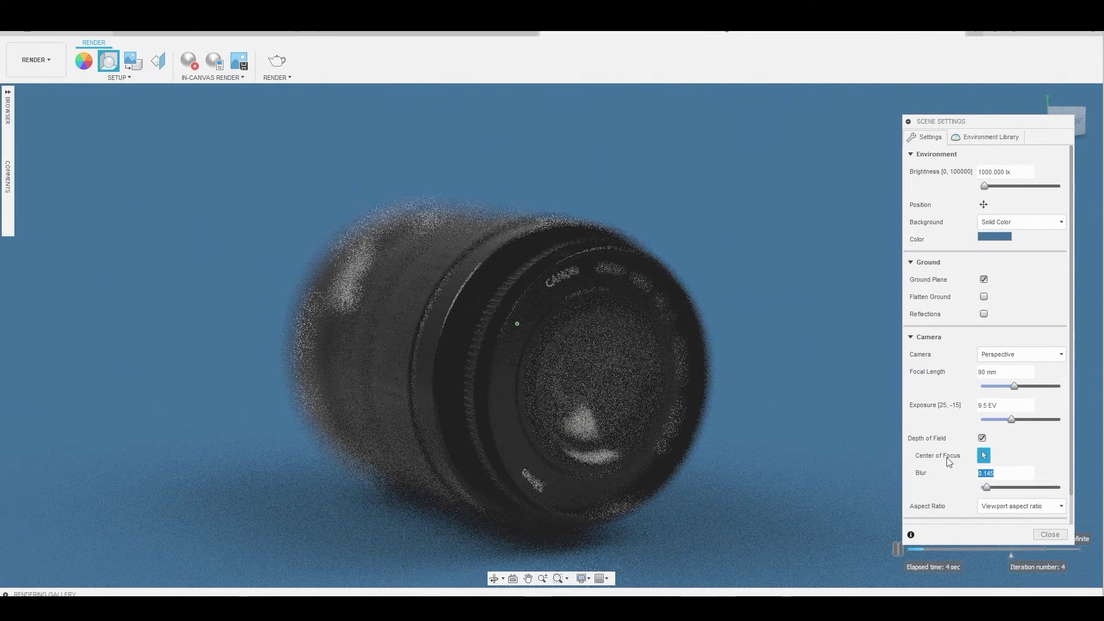
pyautogui.write('0')
pyautogui.write('.009')
pyautogui.press('Return')
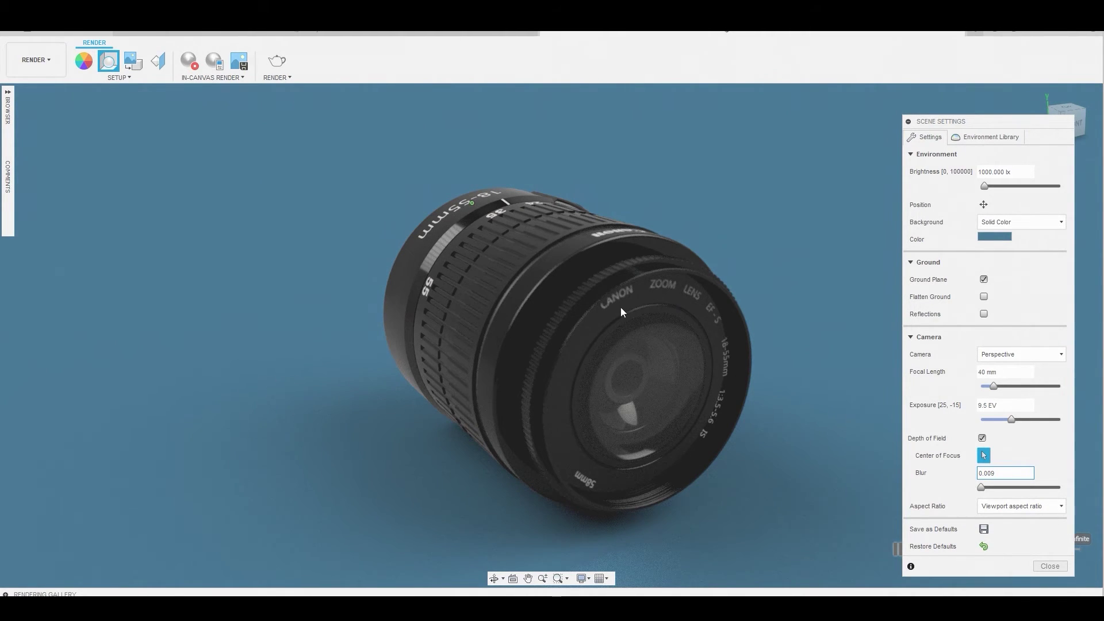
pyautogui.click(679, 392)
pyautogui.moveTo(995, 384)
pyautogui.mouseDown()
pyautogui.moveTo(1027, 387)
pyautogui.moveTo(985, 378)
pyautogui.moveTo(994, 383)
pyautogui.mouseUp()
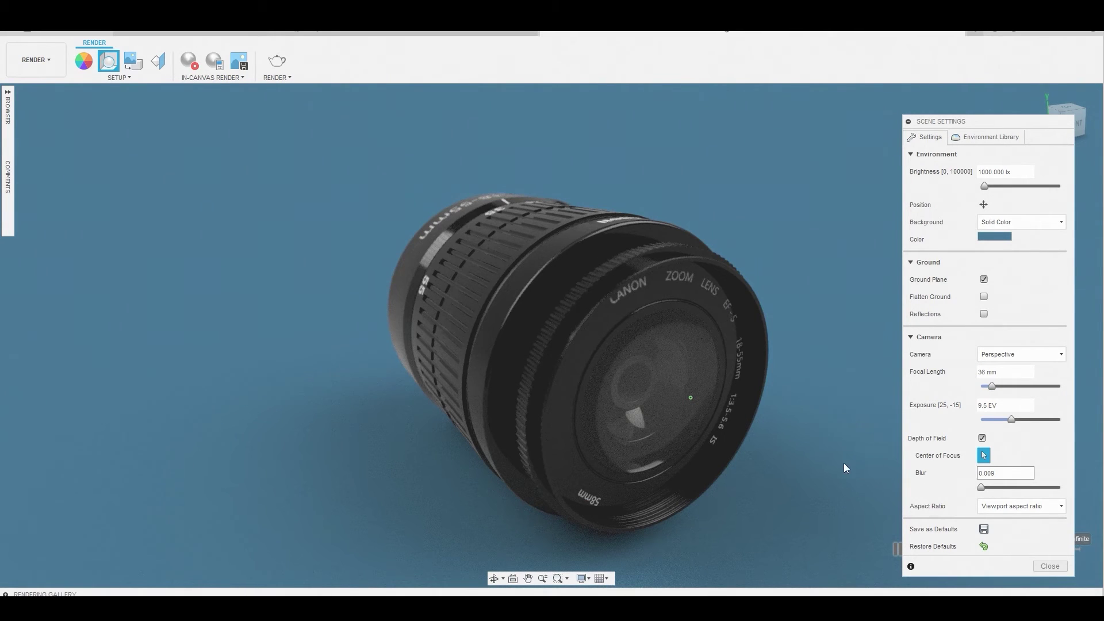
# - Switch the camera to orthographic projection
pyautogui.click(580, 582)
pyautogui.moveTo(609, 553)
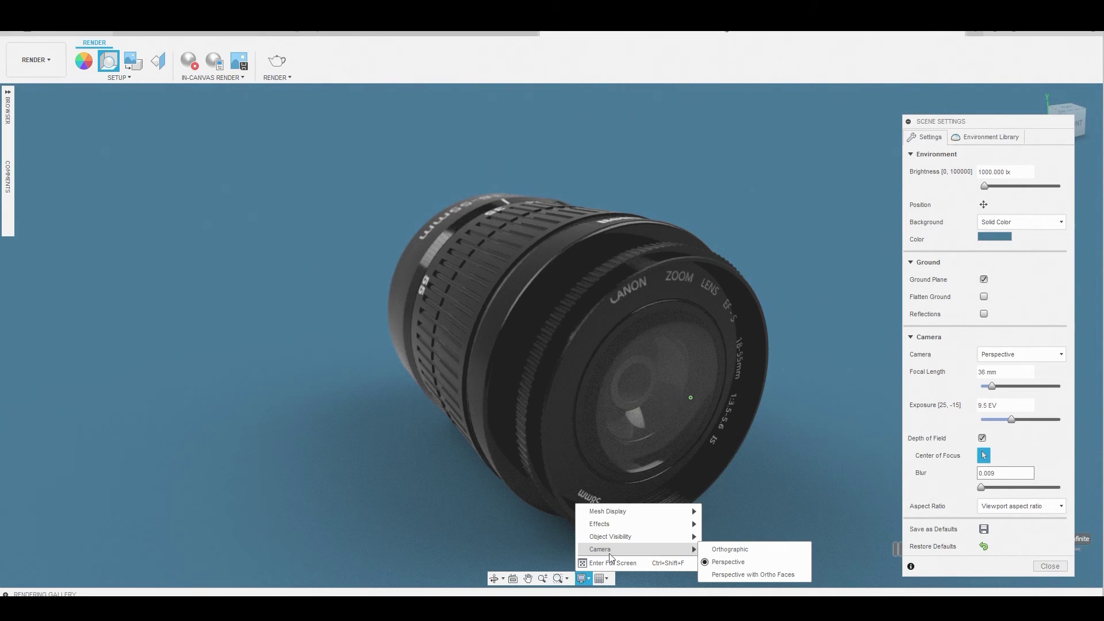
pyautogui.click(722, 550)
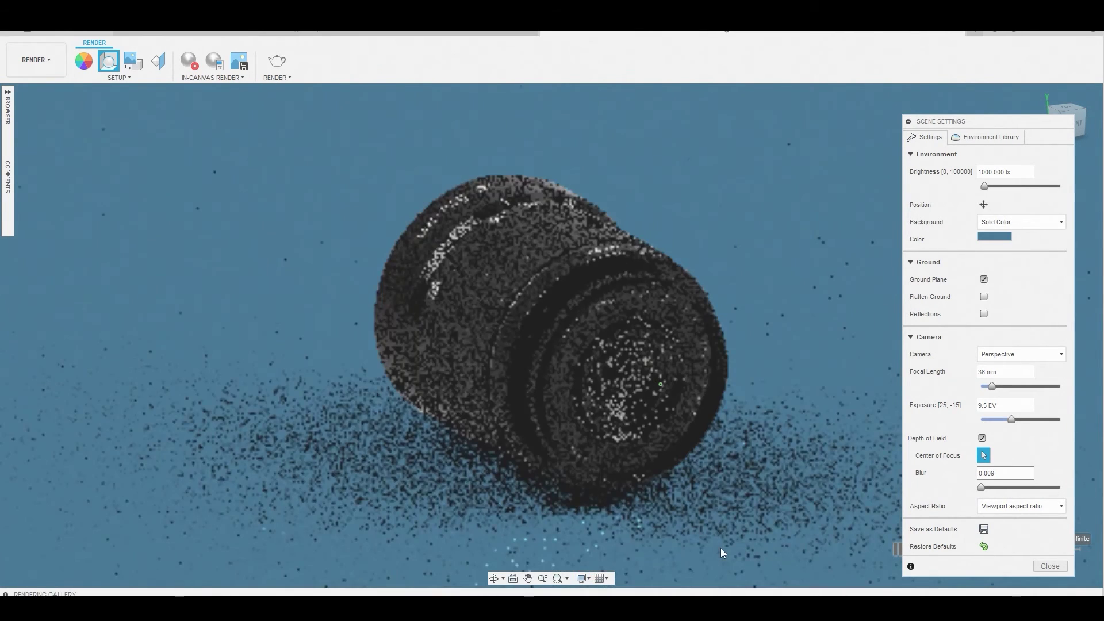
# - Return the camera to perspective and set the focal length to 90 mm
pyautogui.click(582, 578)
pyautogui.moveTo(613, 535)
pyautogui.moveTo(642, 549)
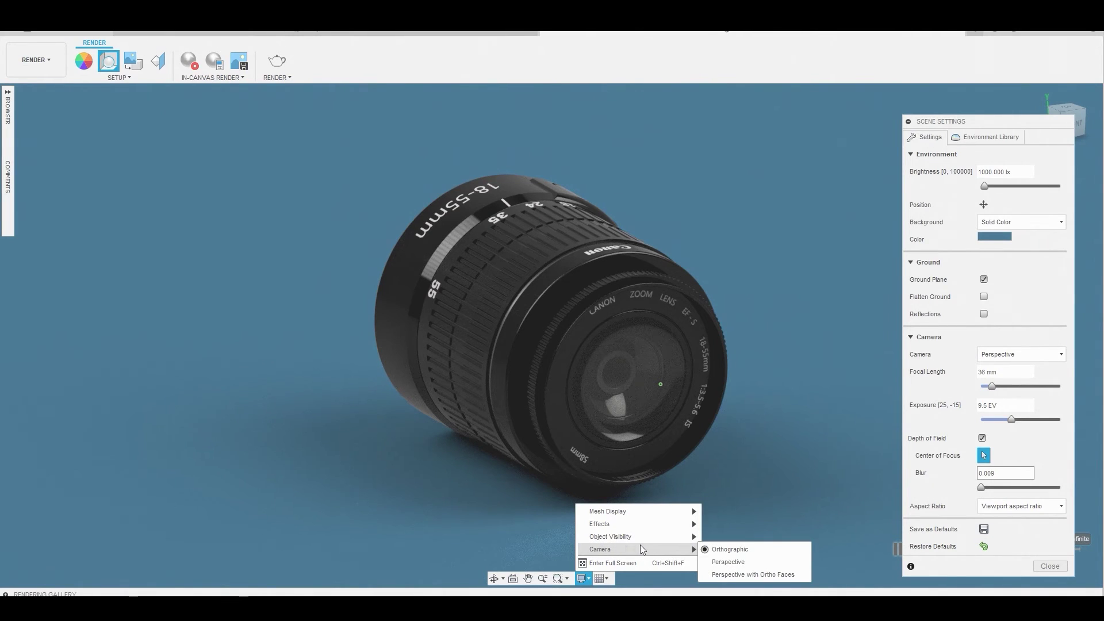
pyautogui.click(729, 561)
pyautogui.click(1014, 385)
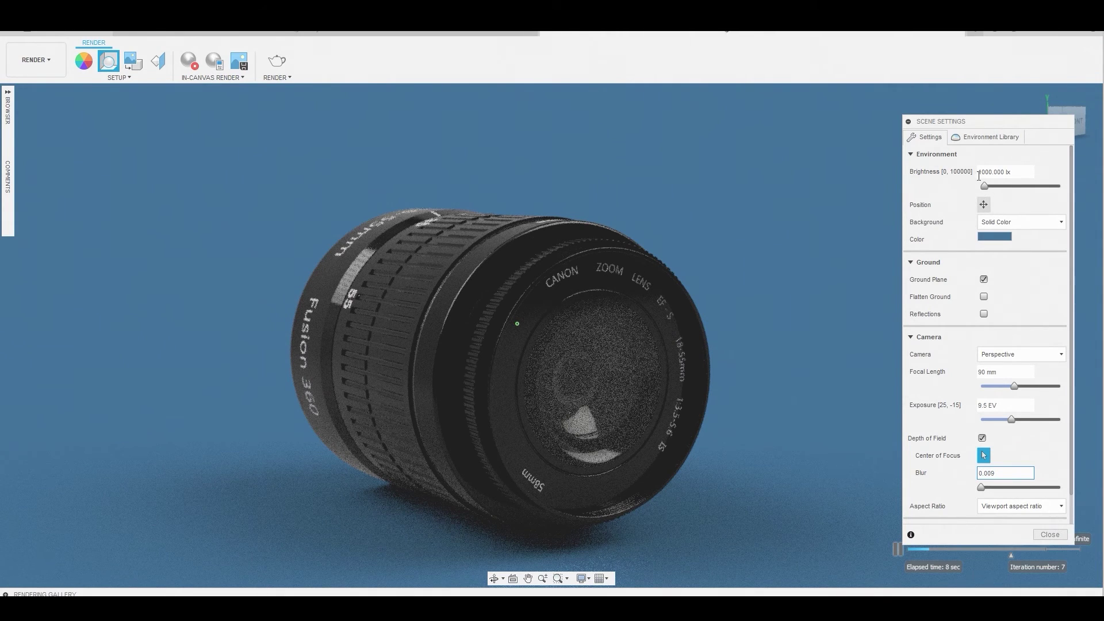
# - Use the environment image as background and rotate the environment to -60.7 degrees
pyautogui.click(990, 138)
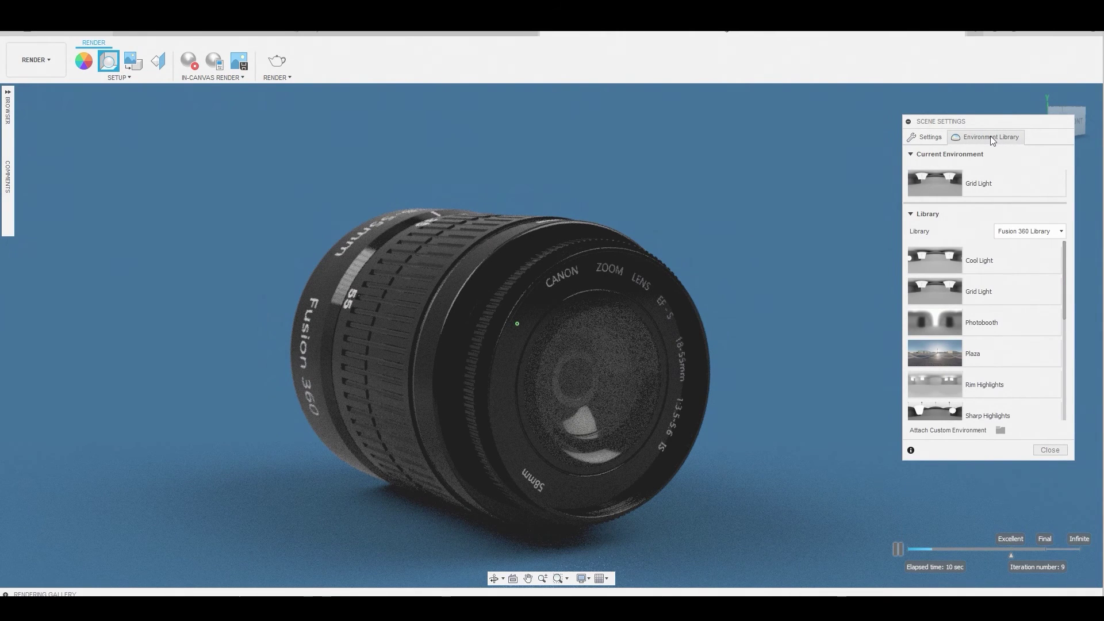
pyautogui.click(925, 138)
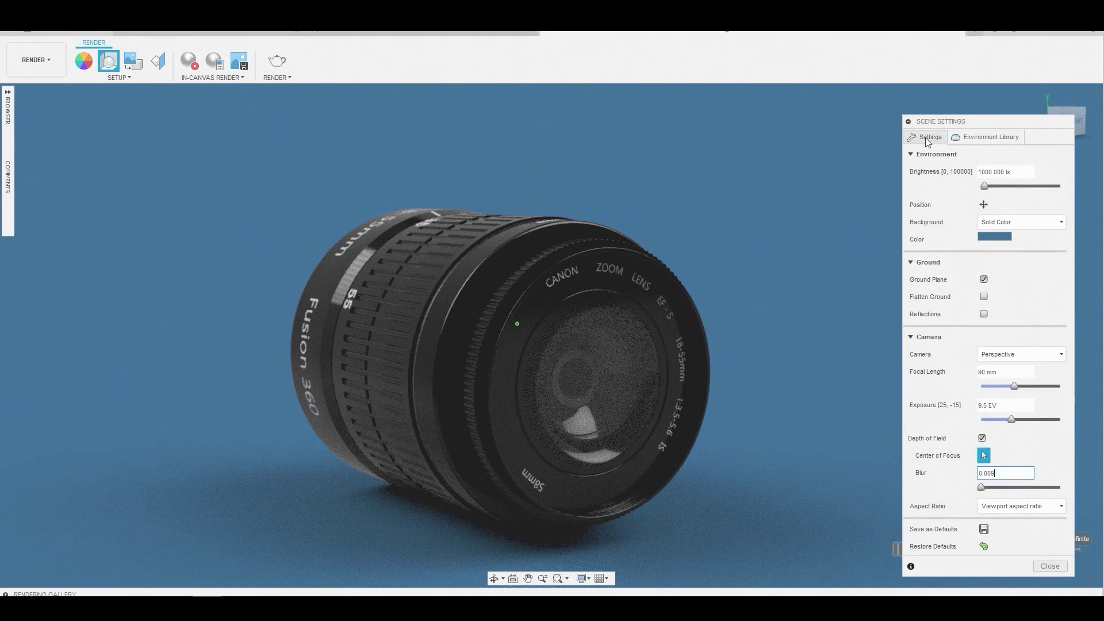
pyautogui.click(1012, 227)
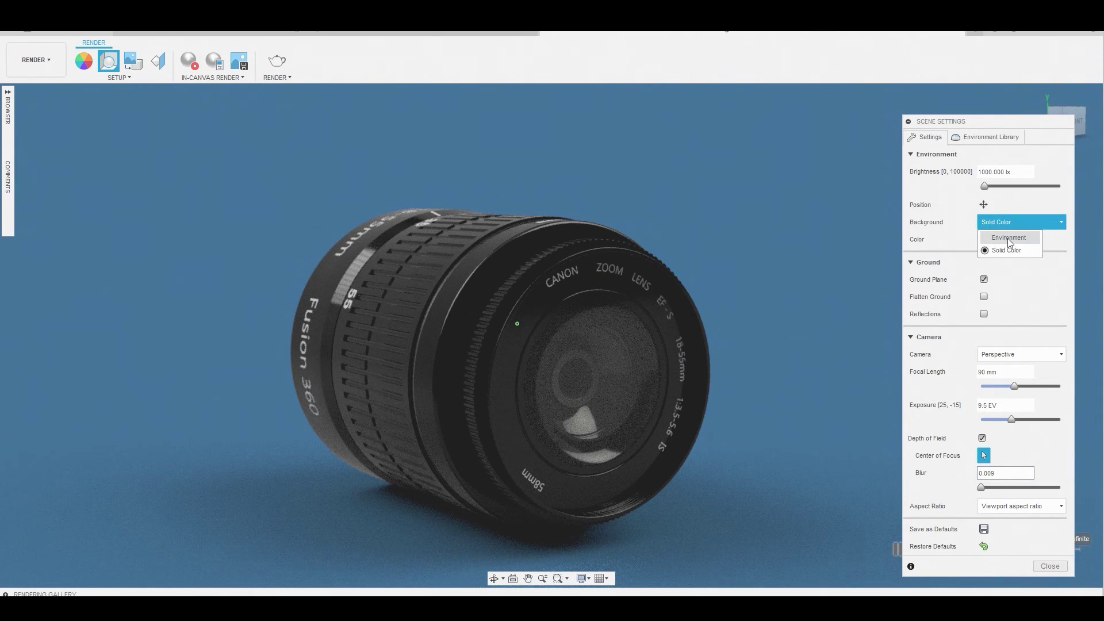
pyautogui.click(1008, 238)
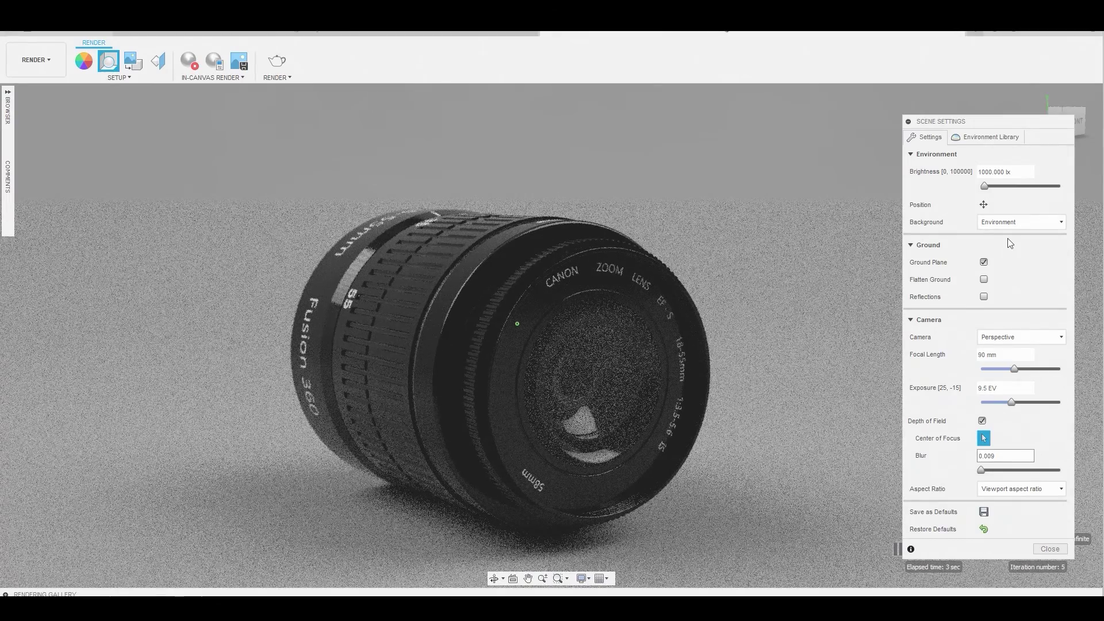
pyautogui.click(983, 204)
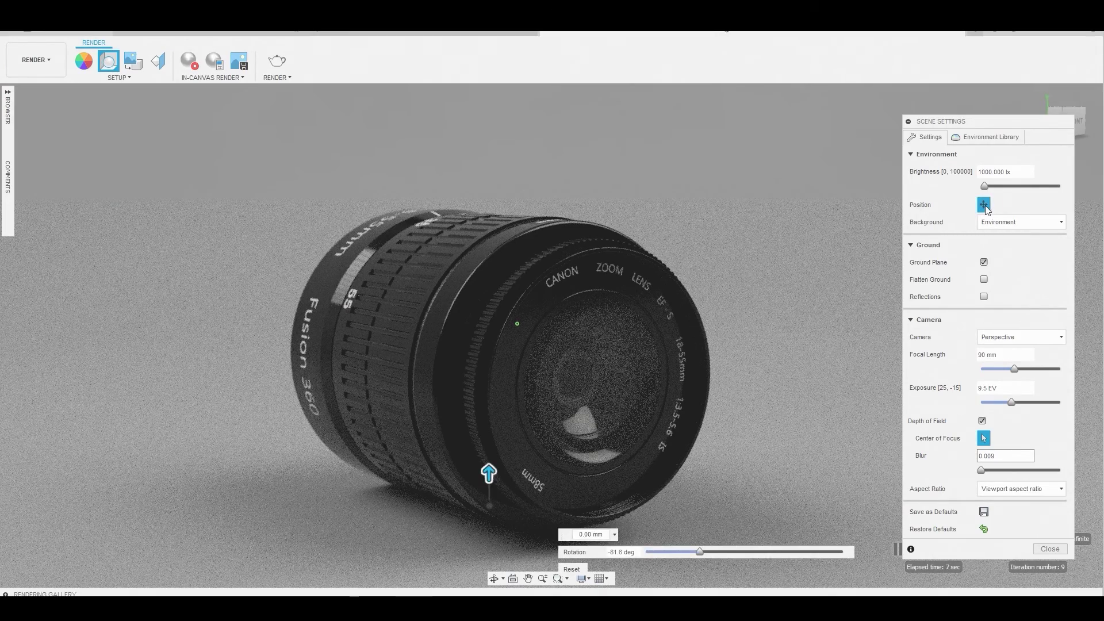
pyautogui.moveTo(701, 550); pyautogui.dragTo(847, 552)
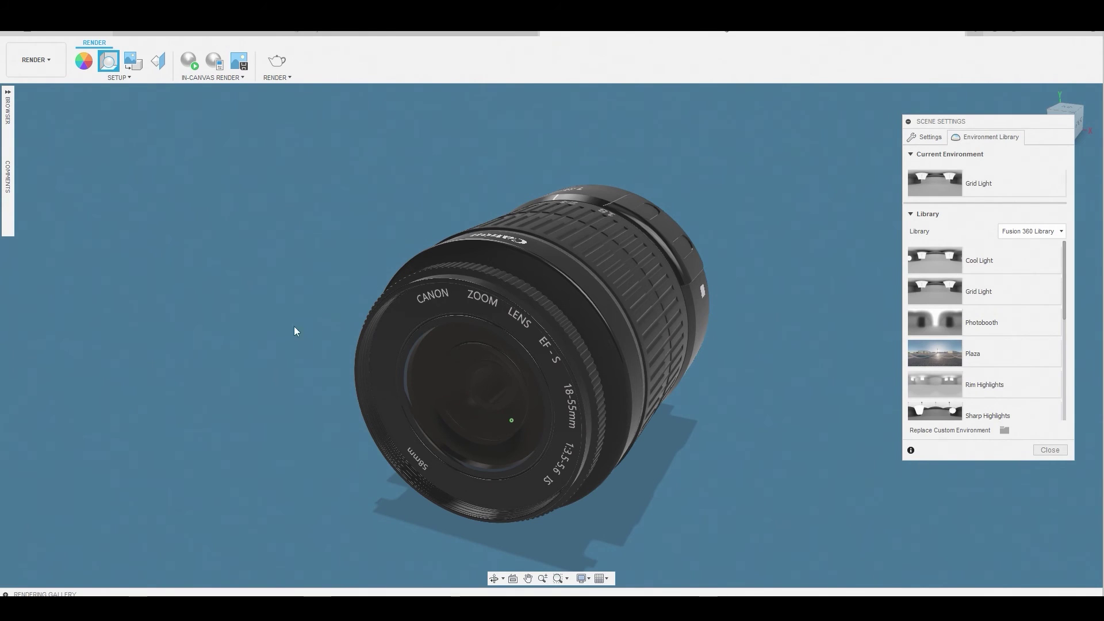
# - Choose HdrStudioCharacterMotelLight001_HDR_3K from HDRI > Charcter HRDI(studio) > REGULAR > 3K as custom environment
pyautogui.scroll(-5, 948, 277)
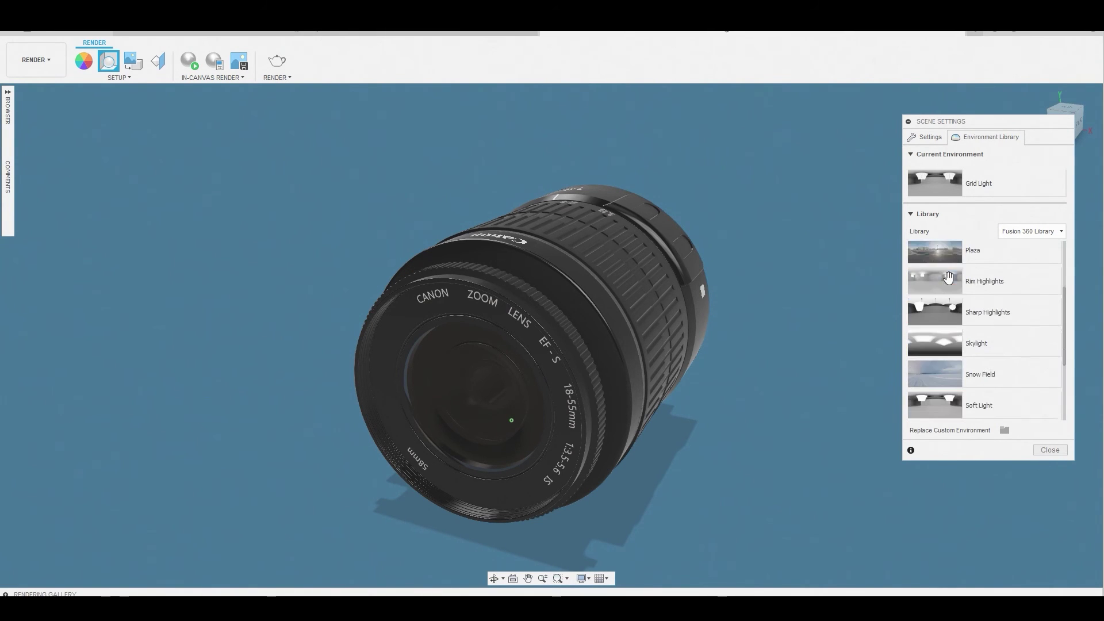
pyautogui.scroll(-3, 948, 277)
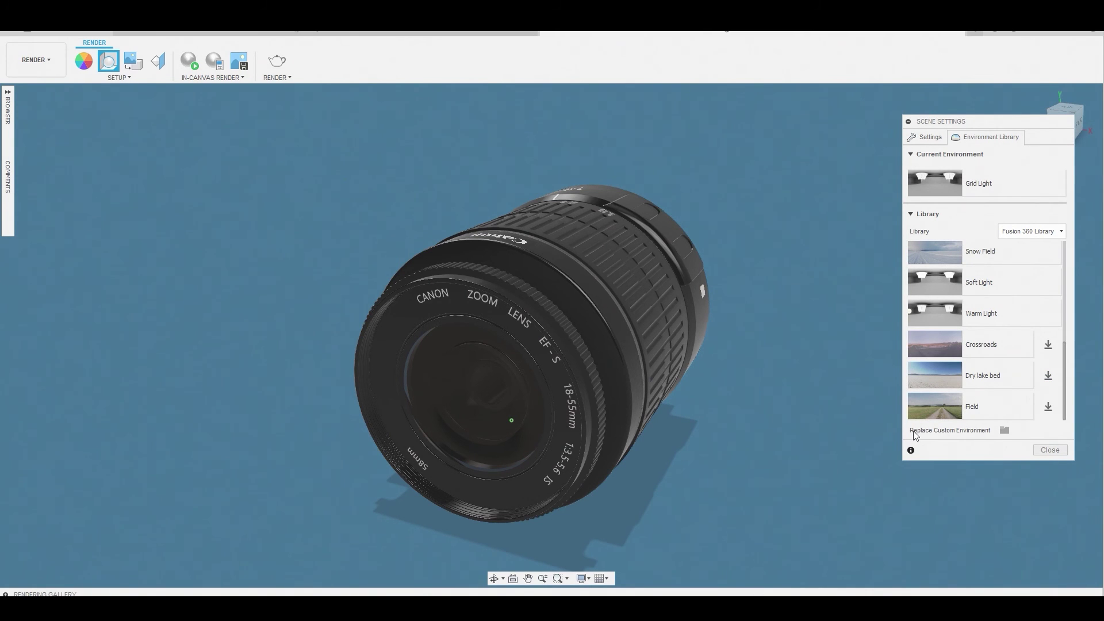
pyautogui.click(1004, 431)
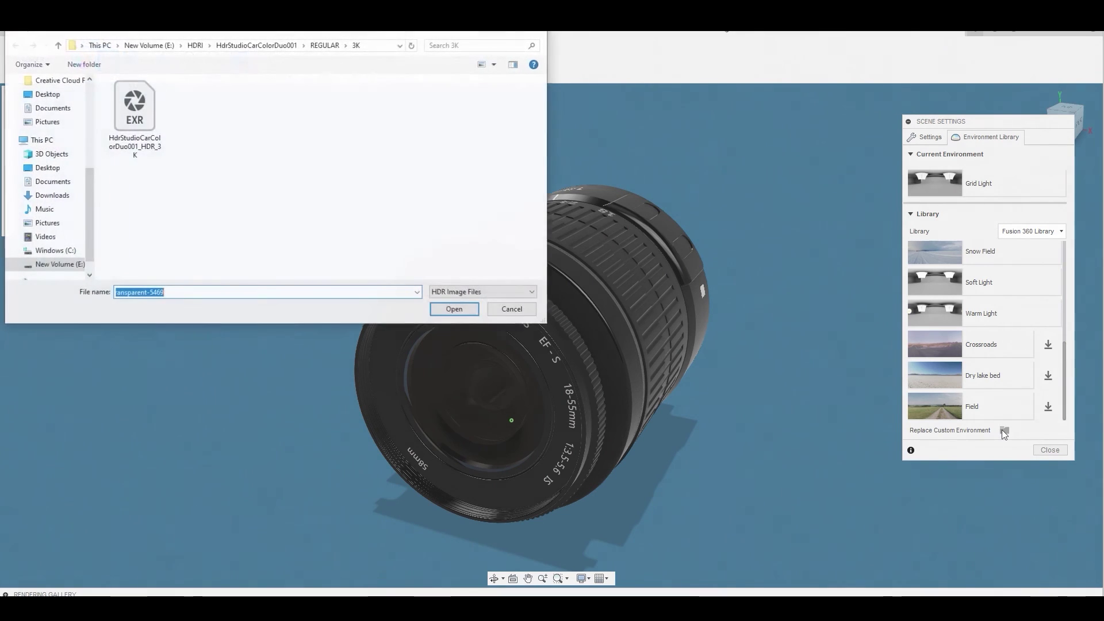
pyautogui.click(58, 46)
pyautogui.click(58, 46)
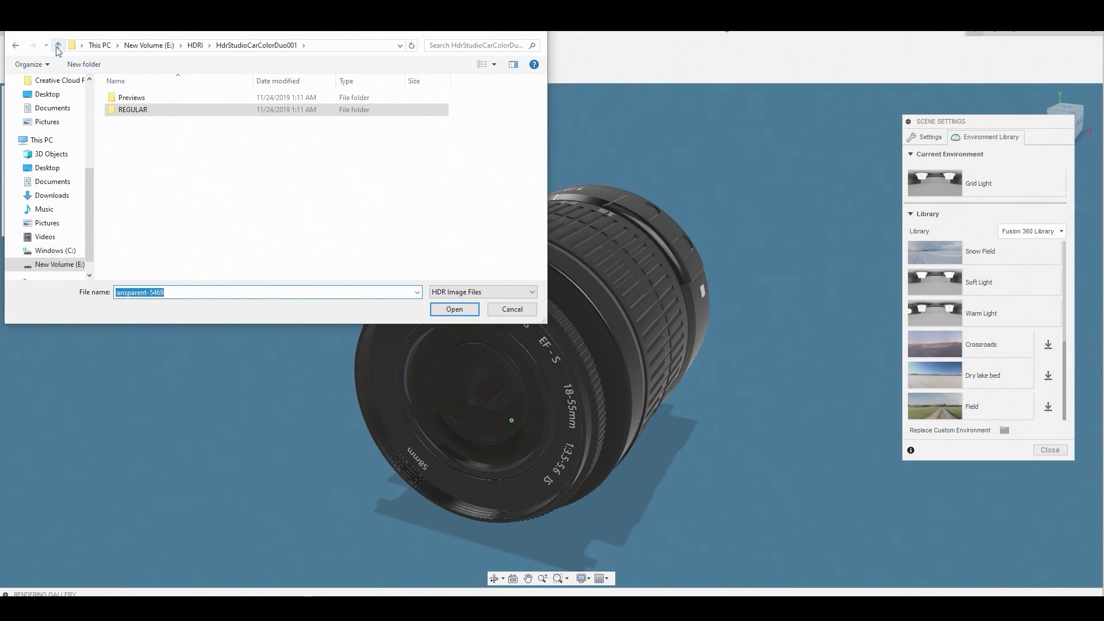
pyautogui.click(58, 46)
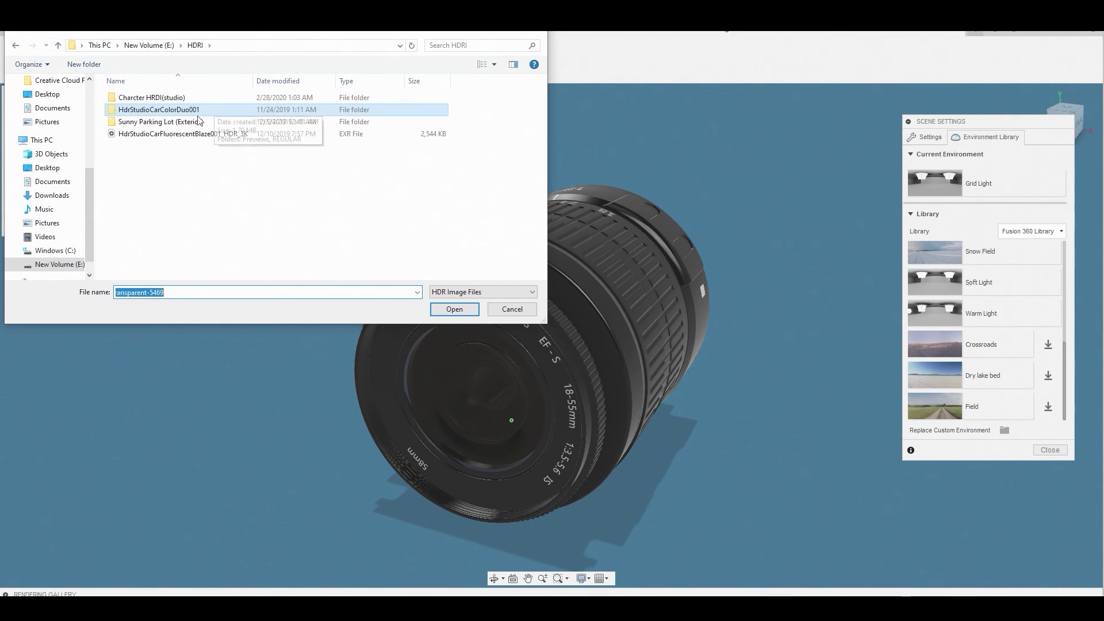
pyautogui.doubleClick(140, 101)
pyautogui.doubleClick(141, 122)
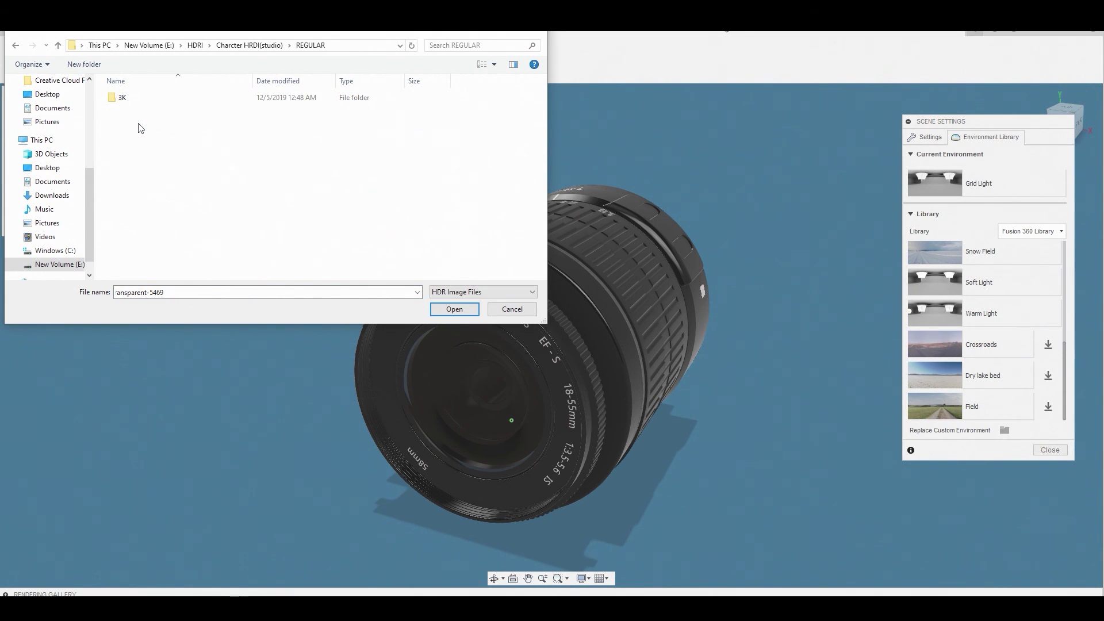
pyautogui.doubleClick(135, 107)
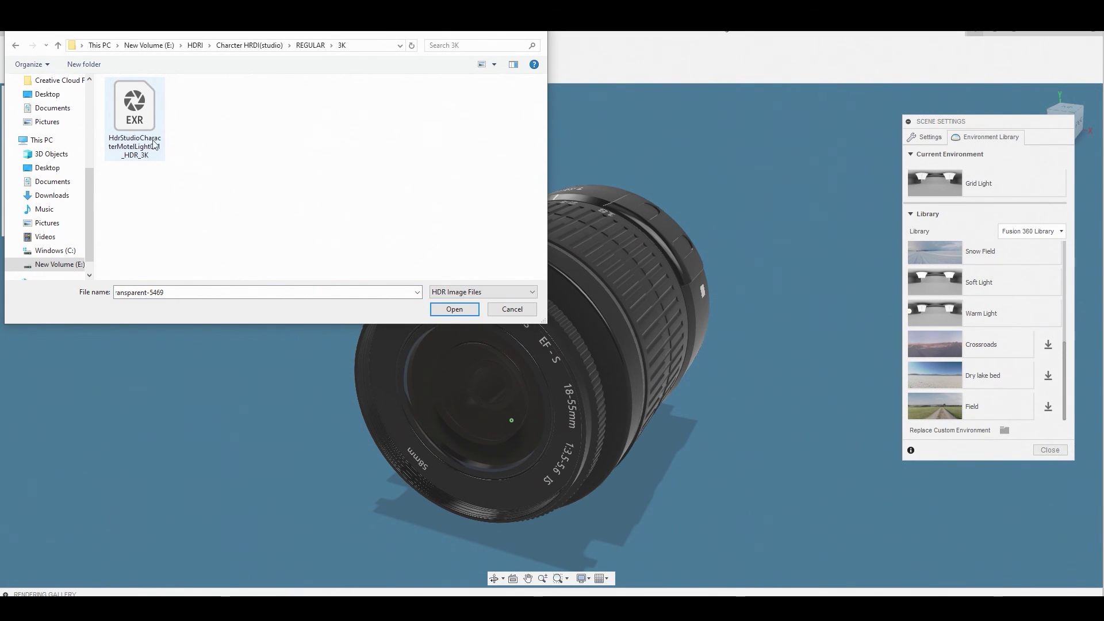
pyautogui.click(164, 118)
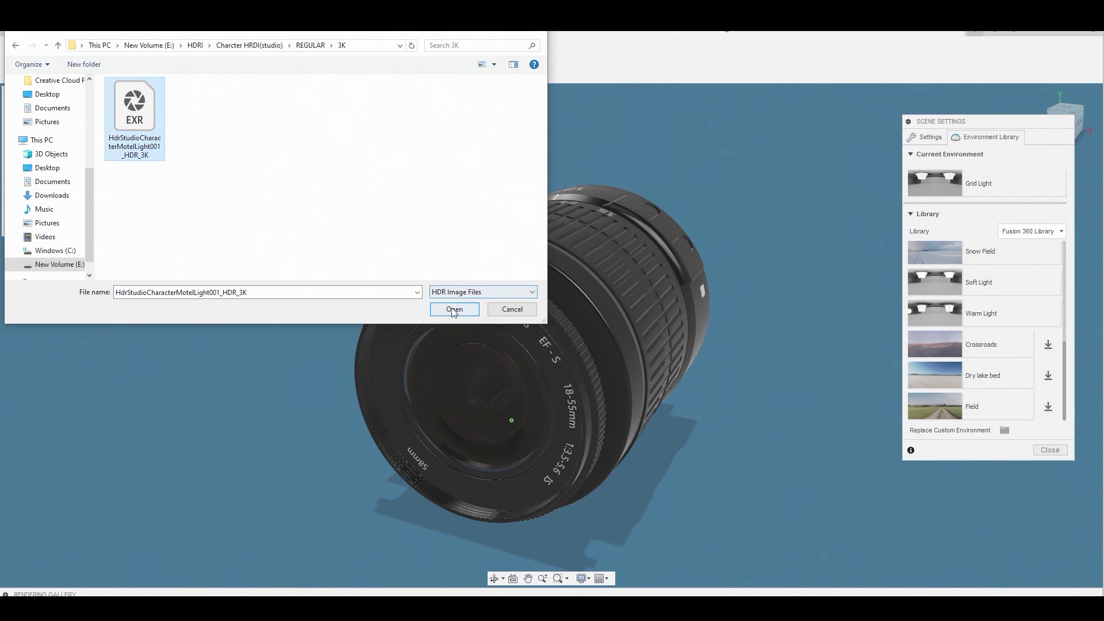